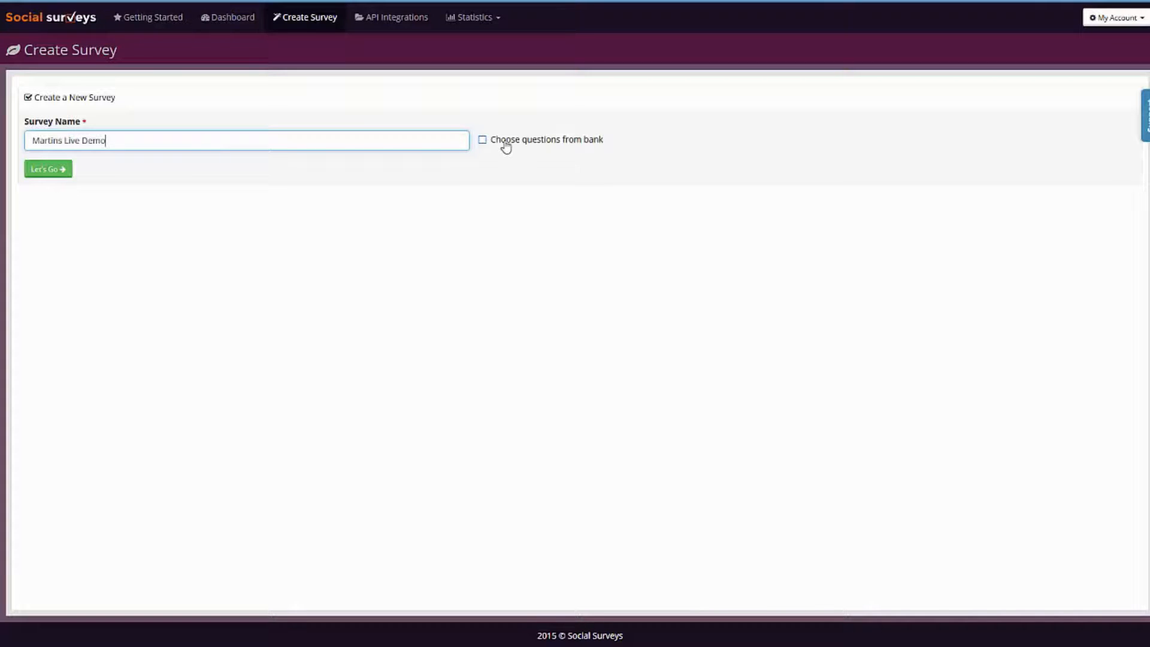
# Create the live demo survey under the entered name, without choosing questions from the bank.
pyautogui.click(483, 140)
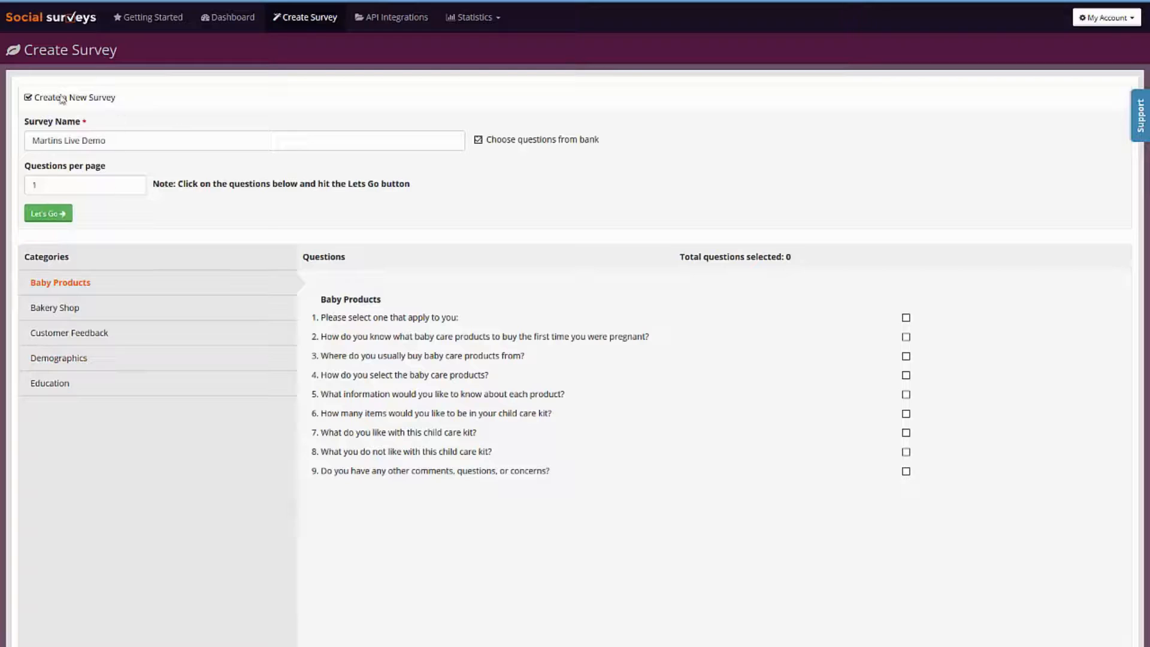
pyautogui.click(478, 140)
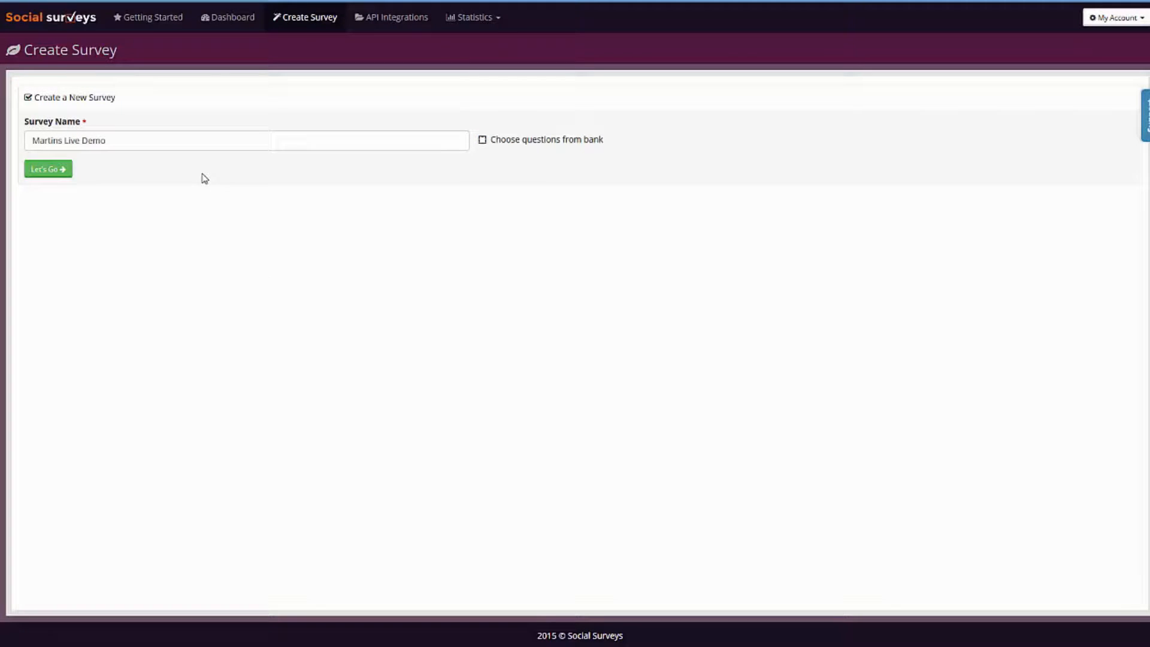
pyautogui.click(57, 171)
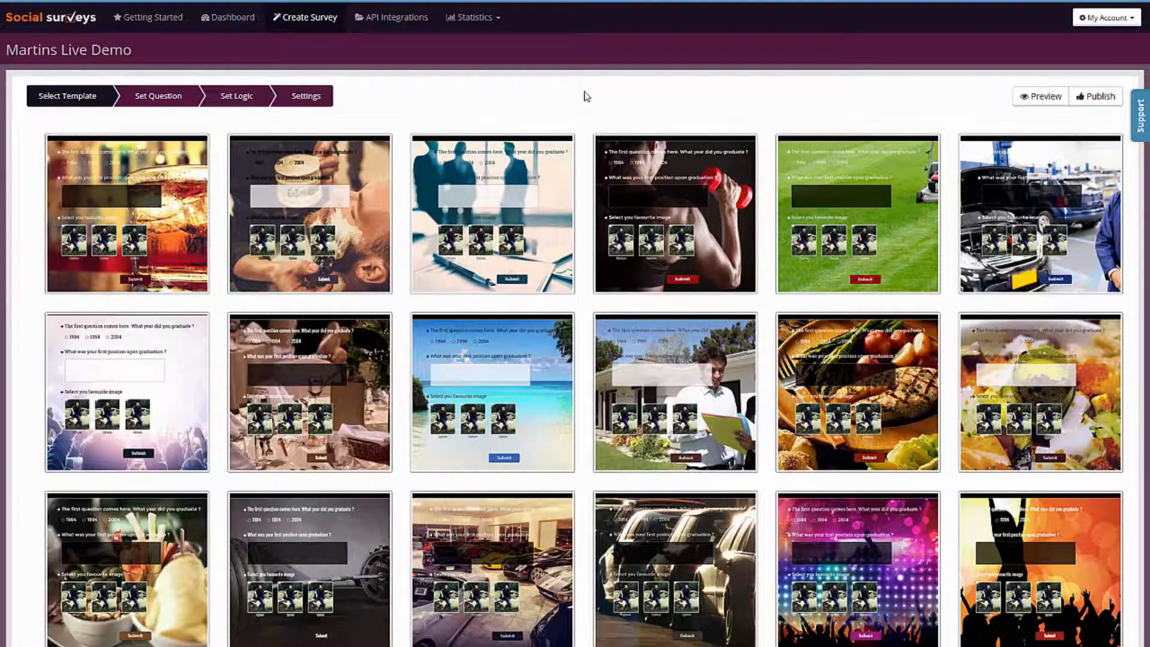
# Look through the gallery of survey templates from beginning to end.
pyautogui.scroll(-1, 586, 96)
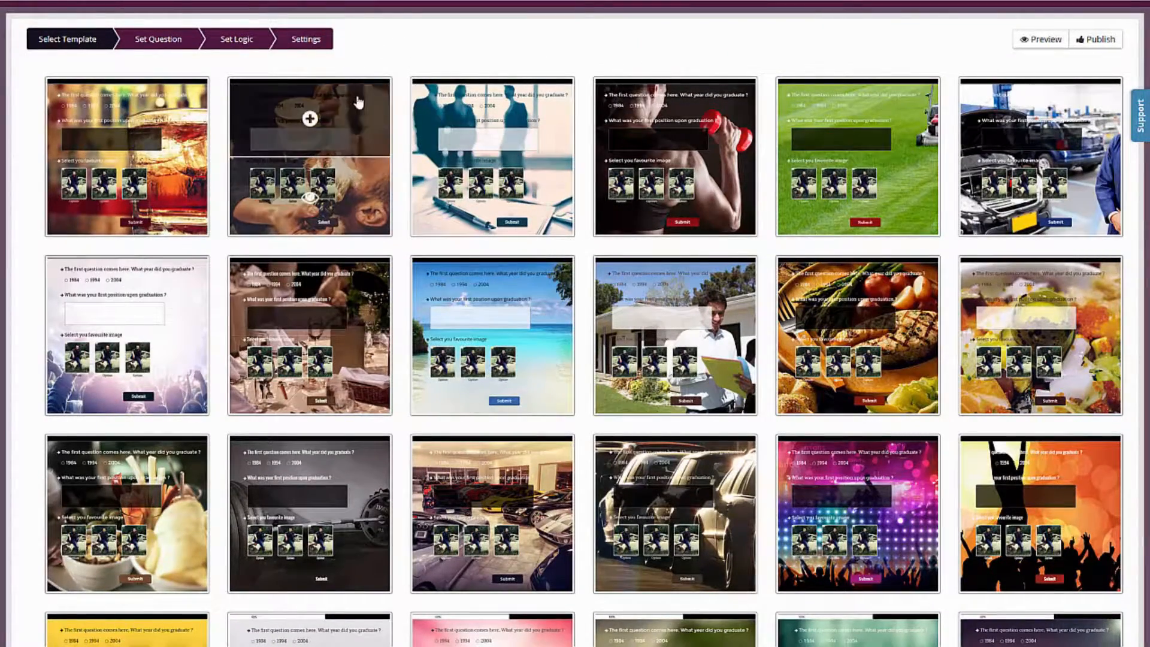
pyautogui.moveTo(512, 138)
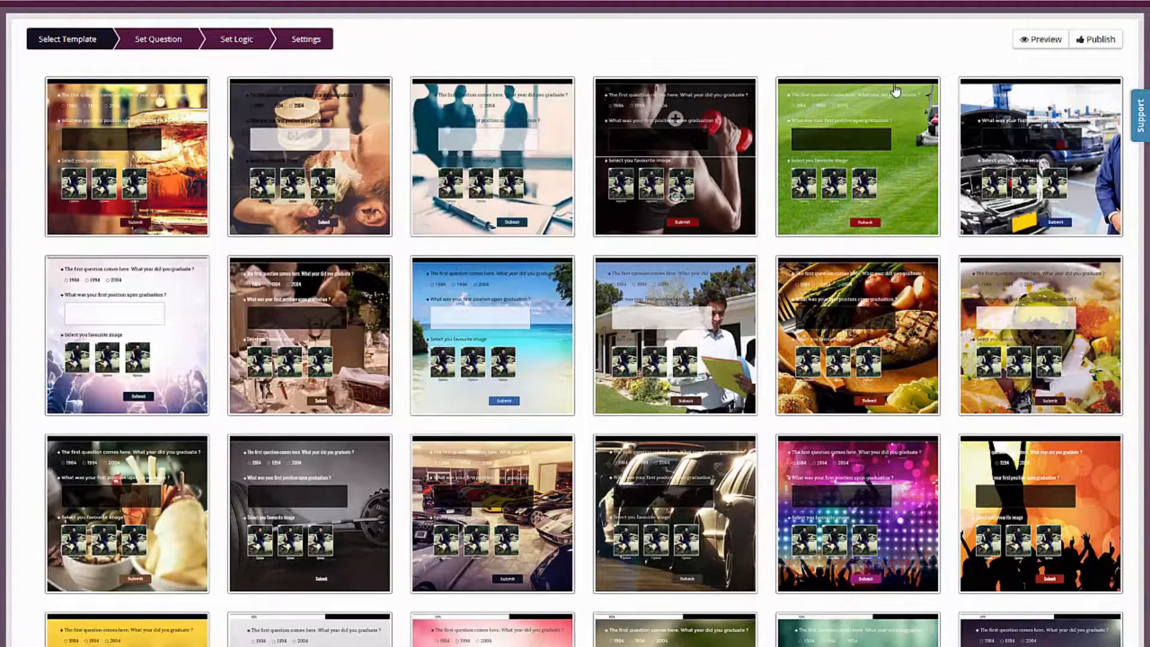
pyautogui.moveTo(901, 120)
pyautogui.moveTo(122, 283)
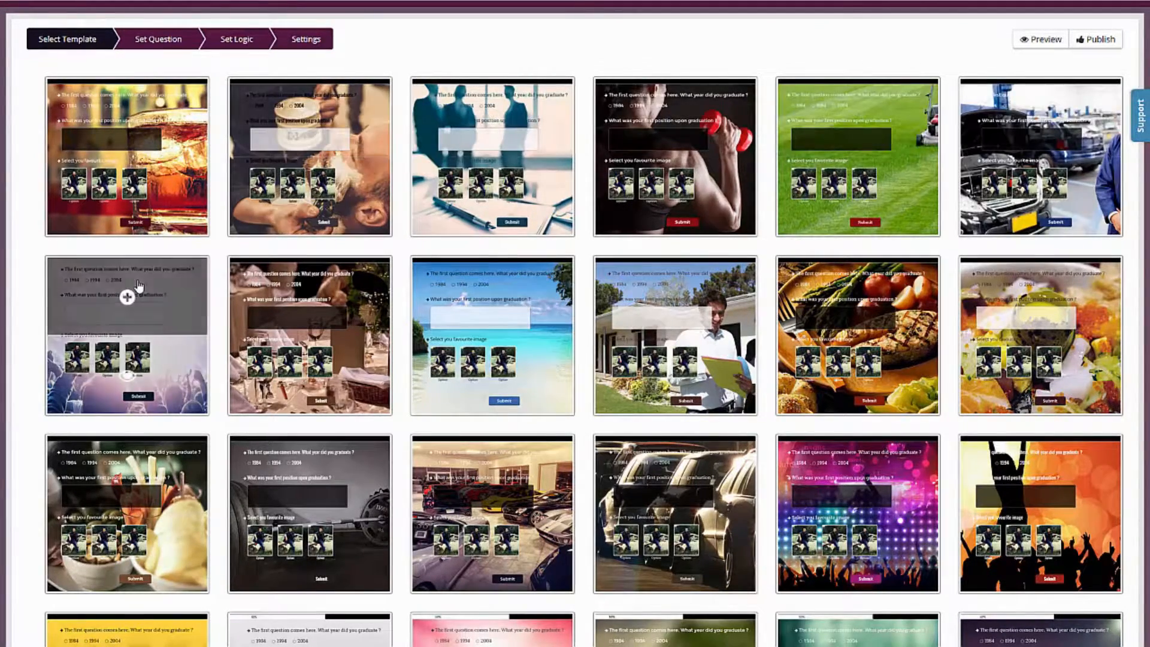
pyautogui.moveTo(521, 292)
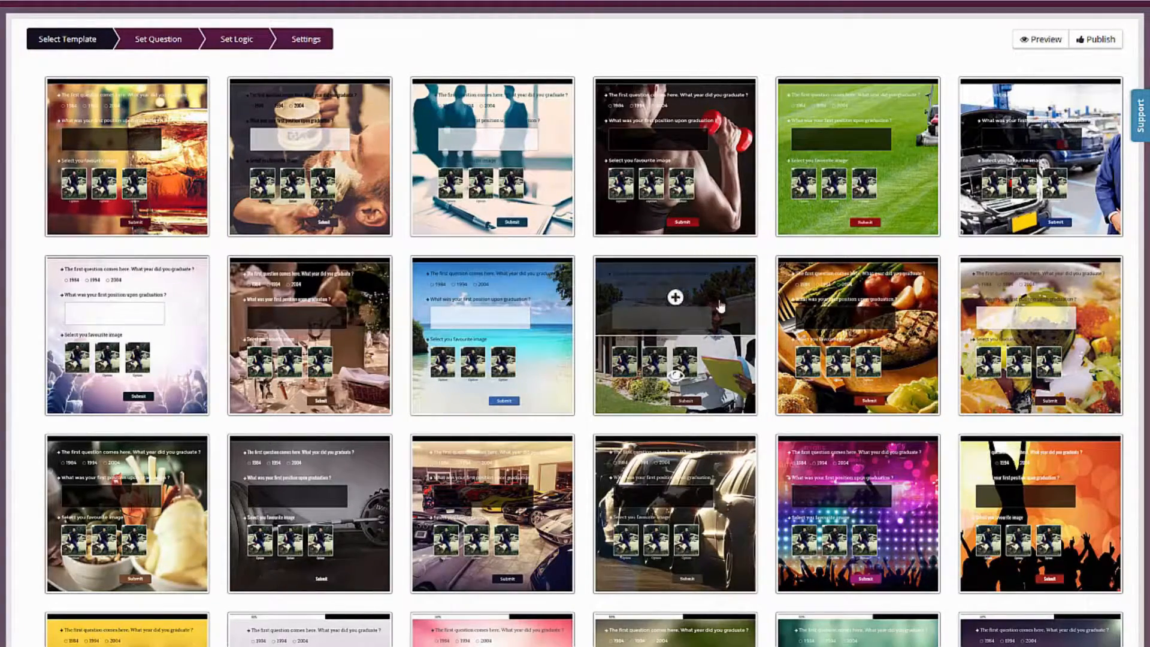
pyautogui.scroll(-3, 768, 189)
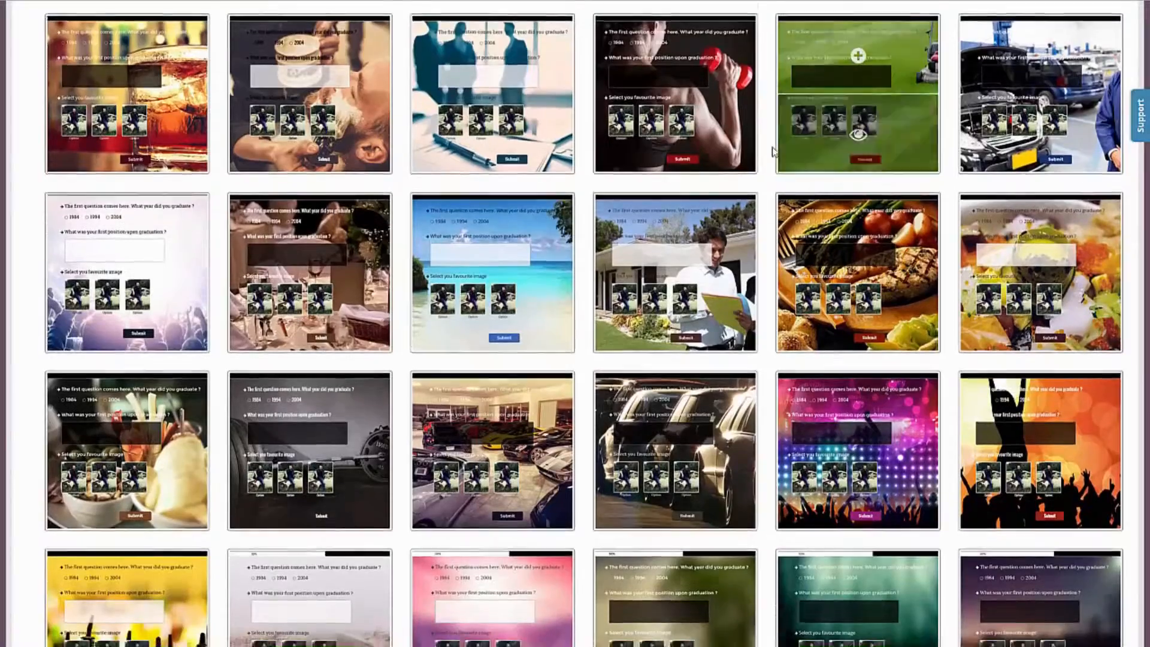
pyautogui.scroll(-3, 756, 51)
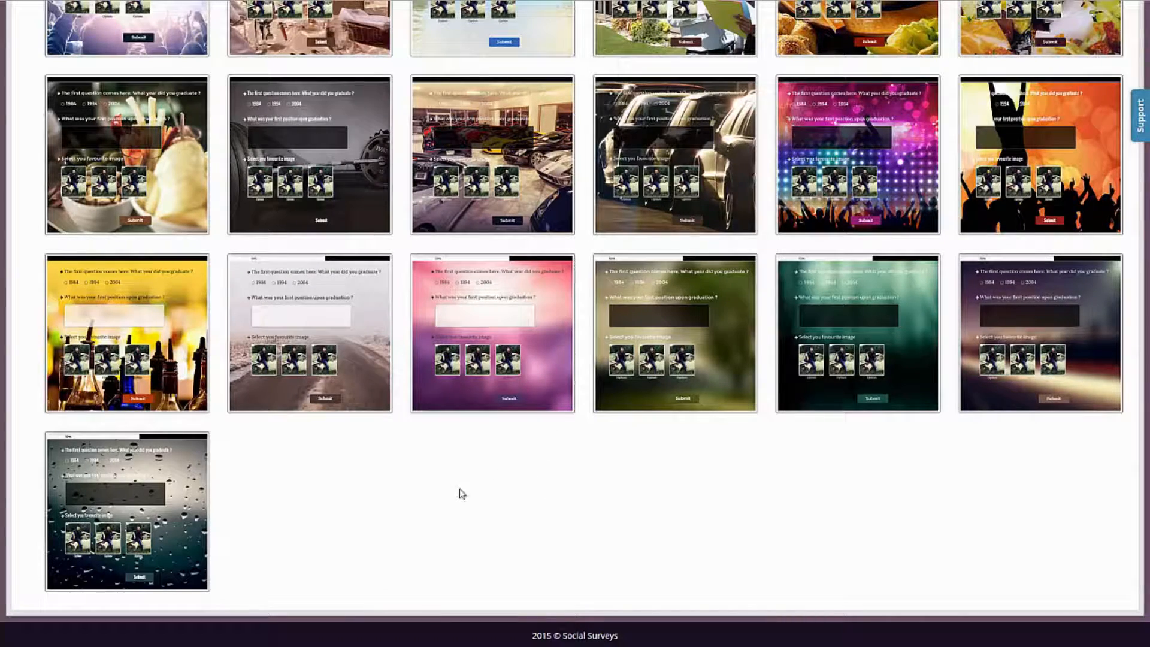
pyautogui.scroll(3, 545, 550)
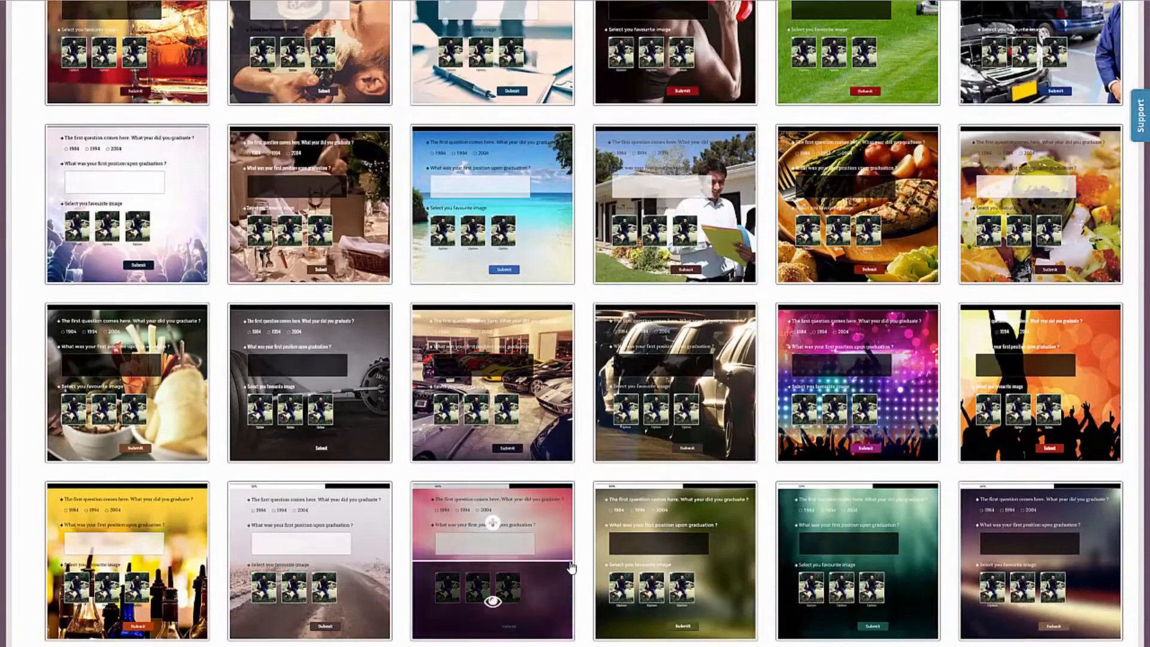
pyautogui.scroll(3, 580, 304)
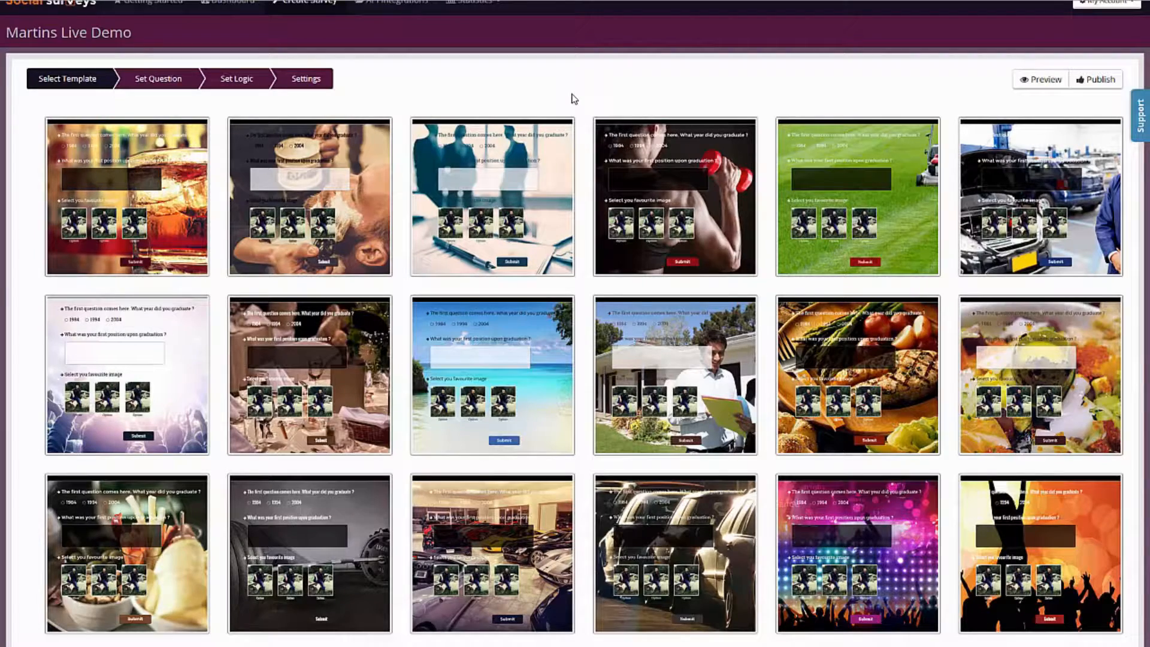
# Preview the light concert-crowd template, apply it to the survey and continue to the question setup.
pyautogui.click(126, 336)
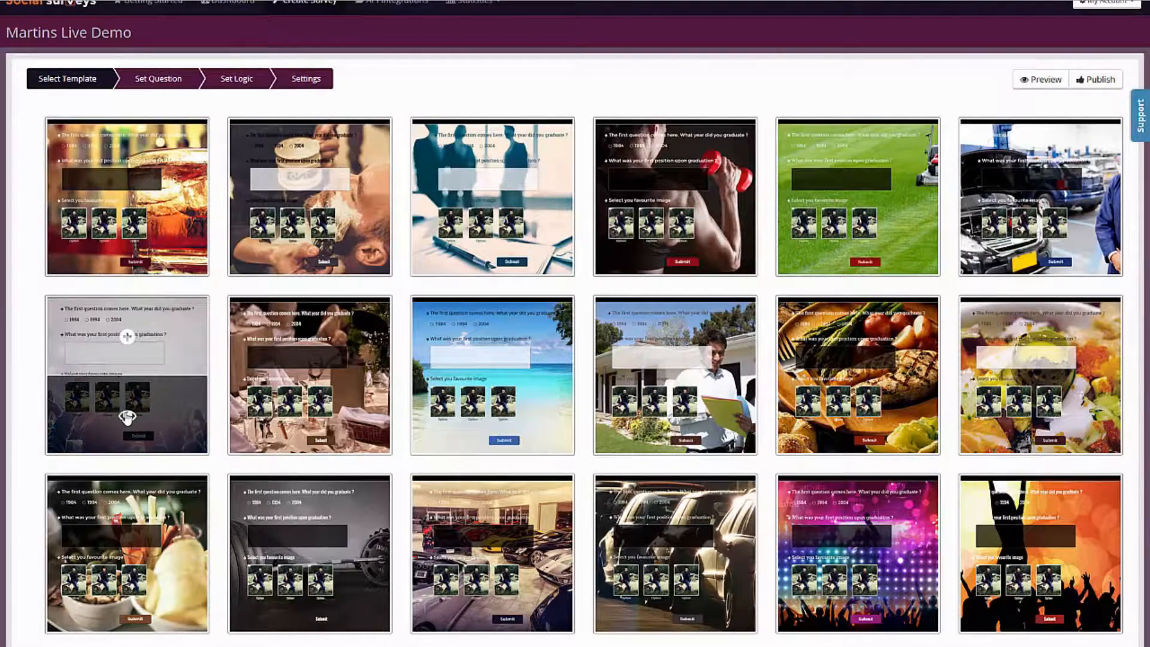
pyautogui.click(126, 417)
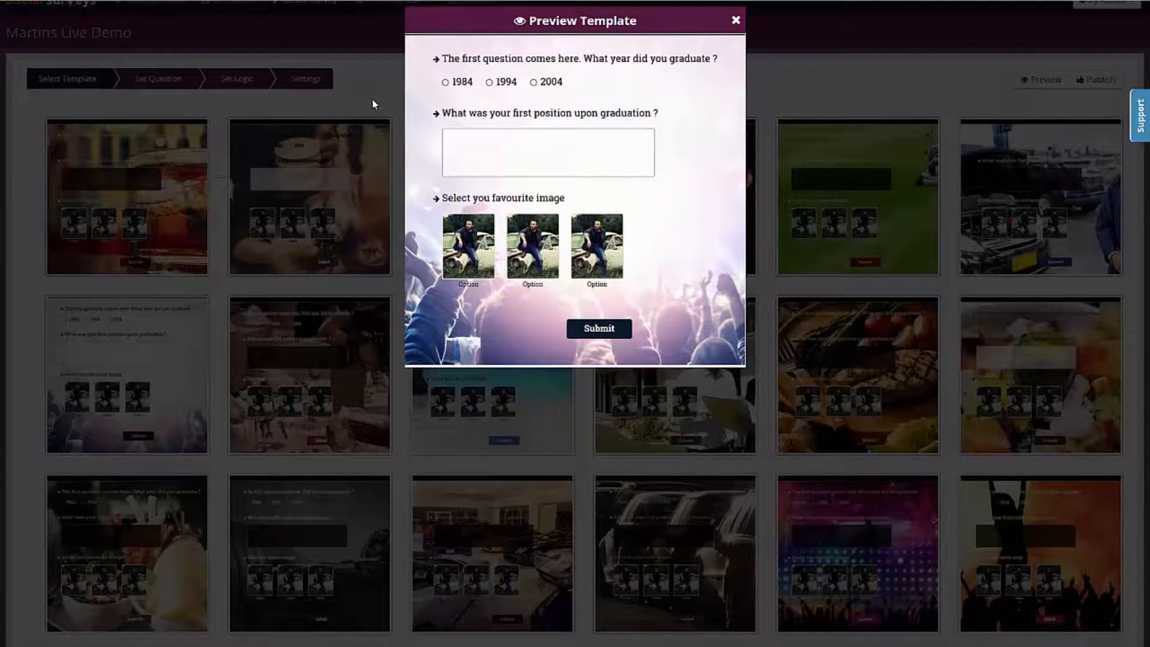
pyautogui.click(736, 22)
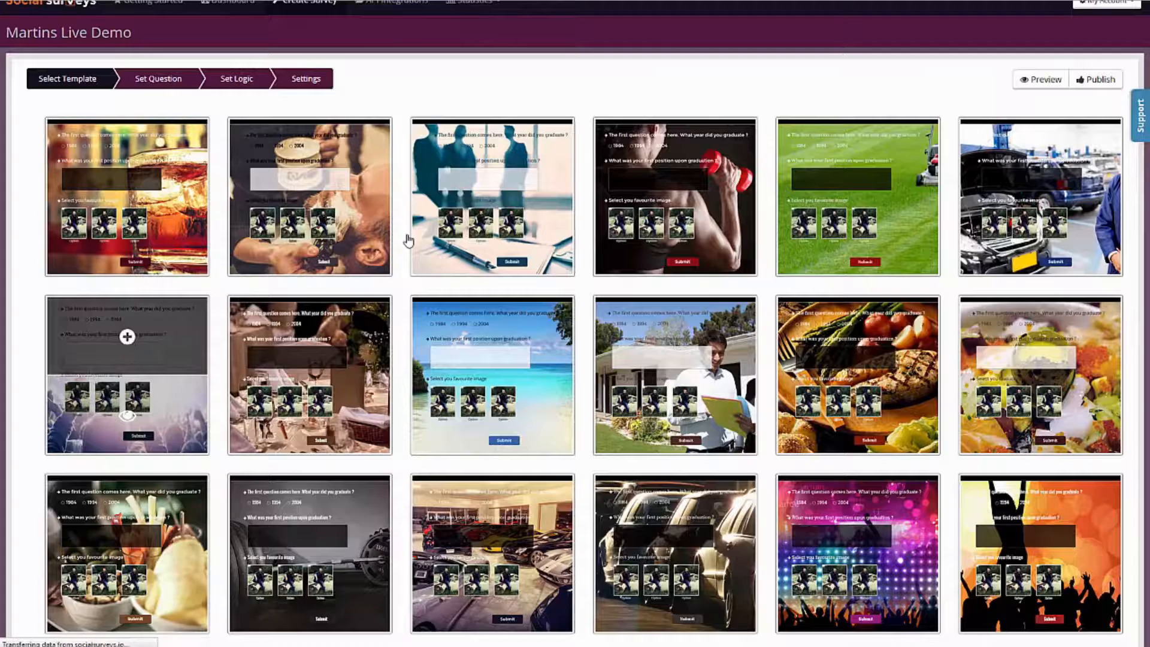
pyautogui.click(128, 339)
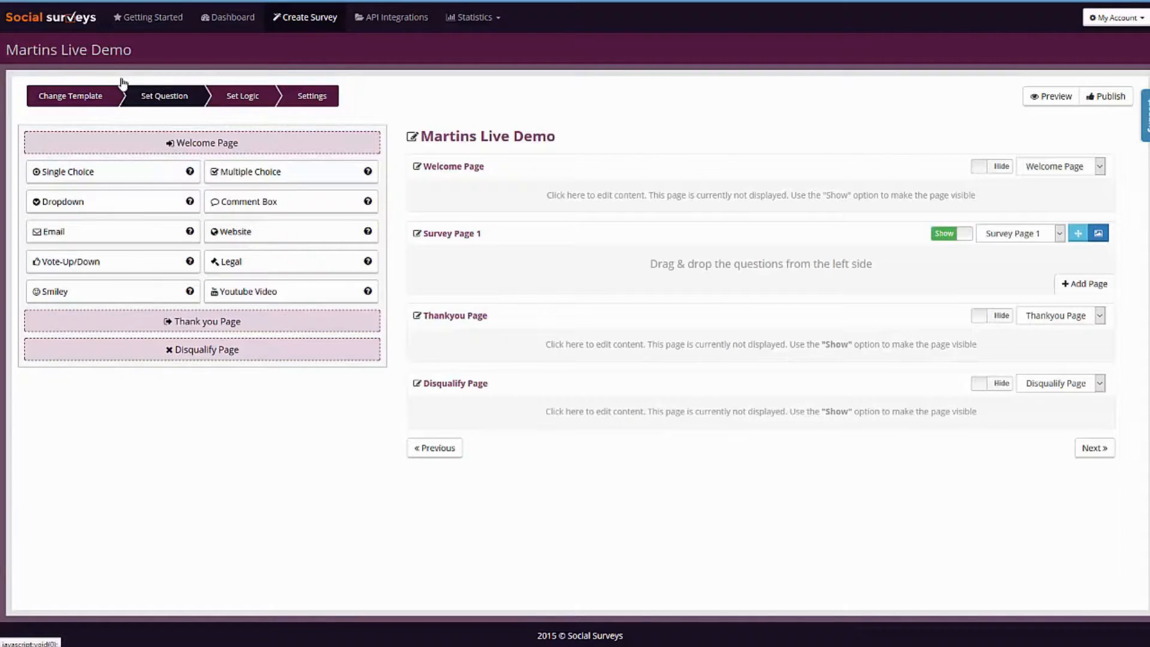
pyautogui.click(100, 94)
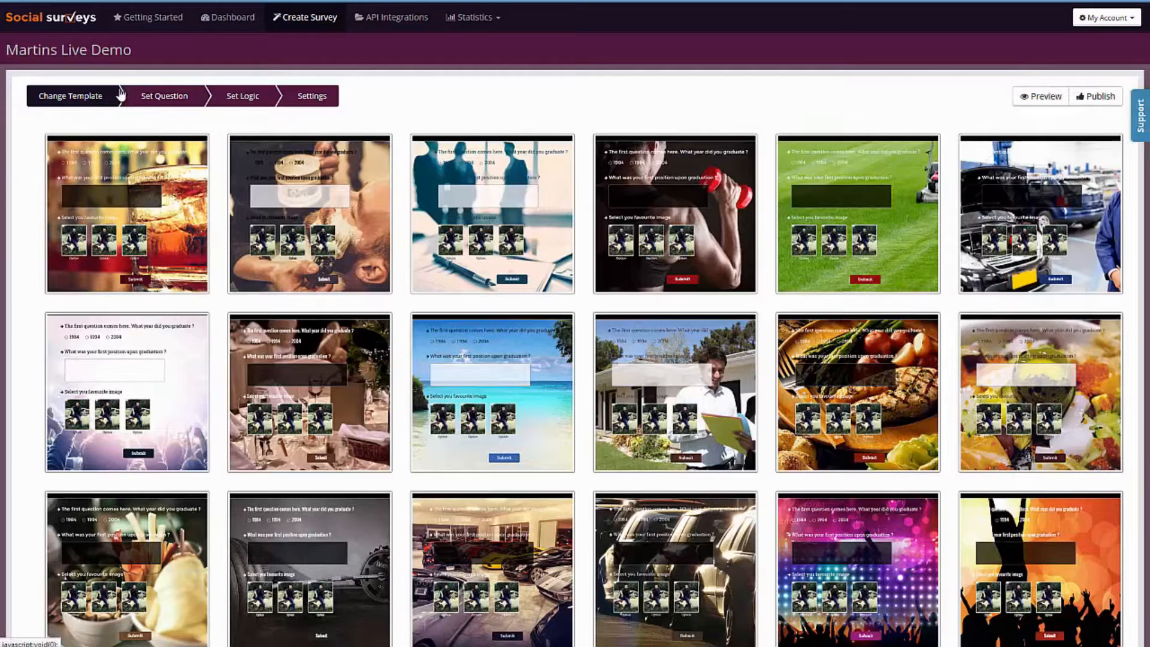
pyautogui.click(162, 98)
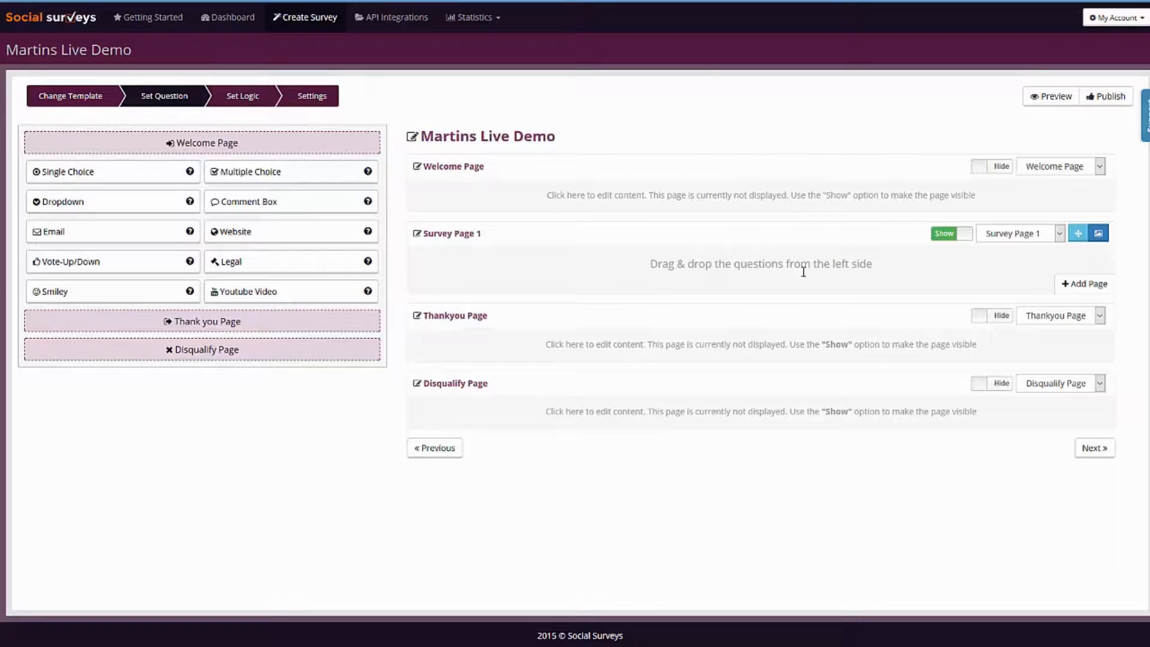
# Enable the Welcome Page and replace its greeting text with the bold heading "Club Zero Customer Survey".
pyautogui.click(995, 173)
pyautogui.click(748, 197)
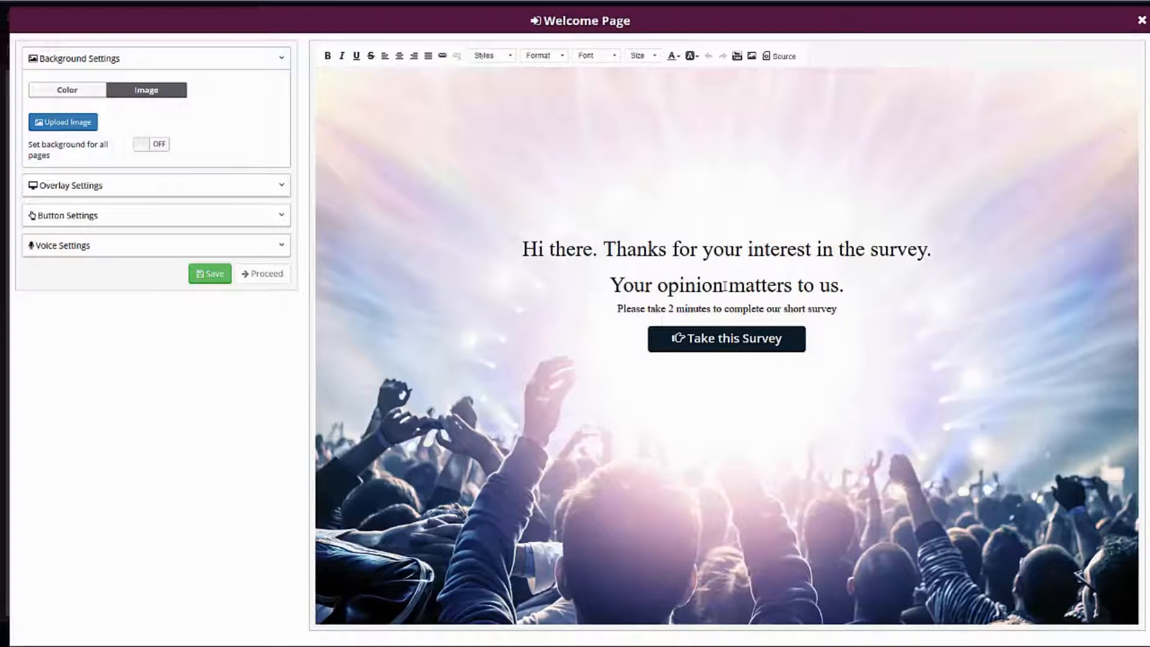
pyautogui.moveTo(523, 254); pyautogui.dragTo(897, 246)
pyautogui.click(894, 245)
pyautogui.moveTo(509, 257); pyautogui.dragTo(844, 308)
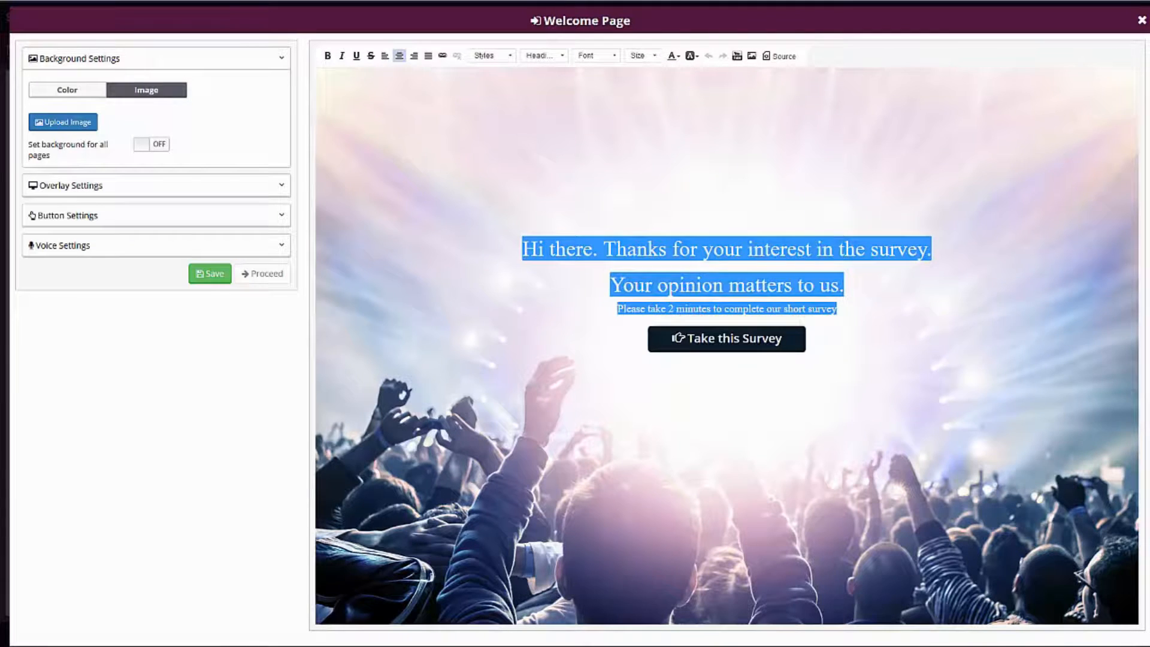
pyautogui.write('Club Zero Customer Survey')
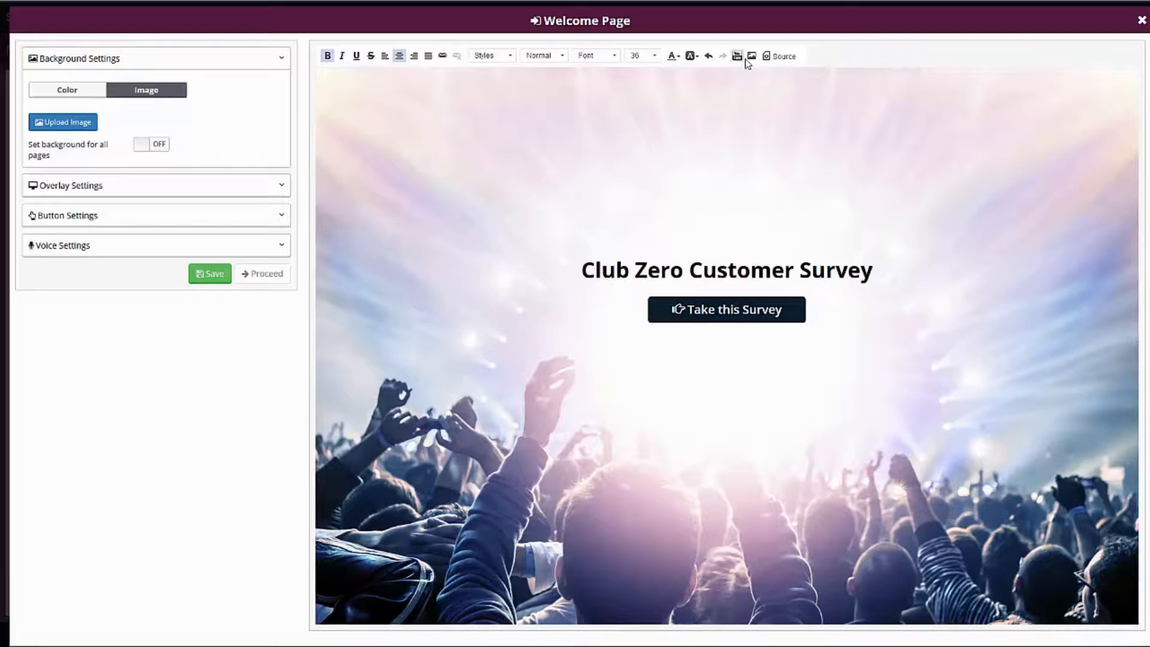
# Insert the nightclub logo from its image URL on a new line above the heading and save the welcome page.
pyautogui.click(782, 58)
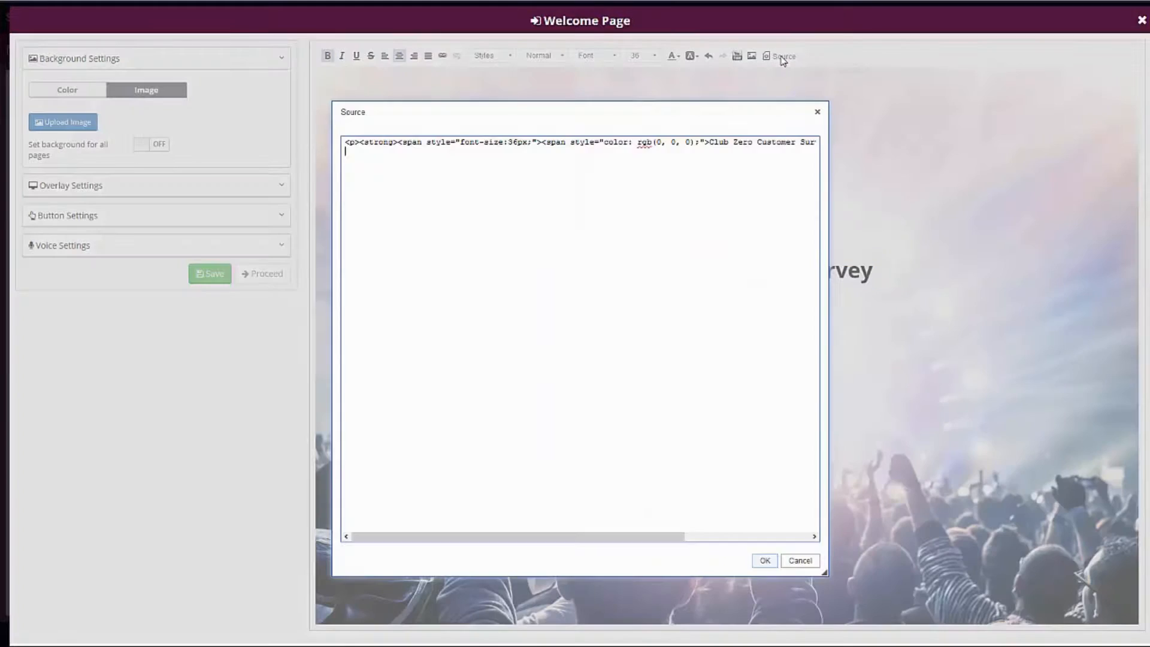
pyautogui.click(818, 112)
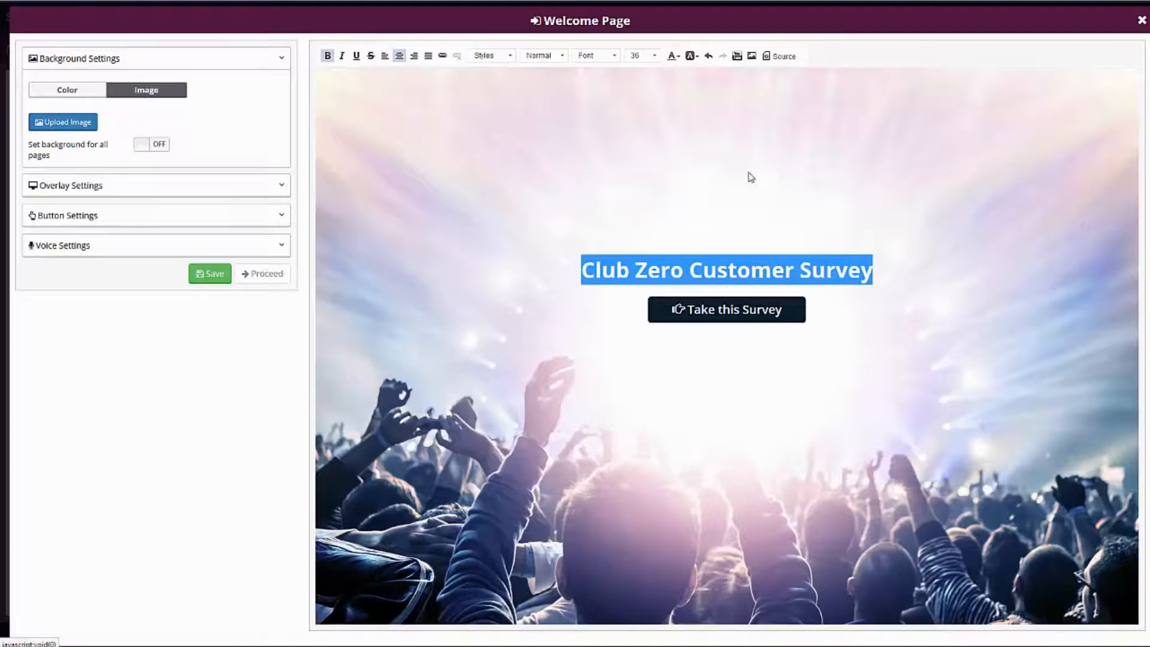
pyautogui.click(604, 279)
pyautogui.press('Return')
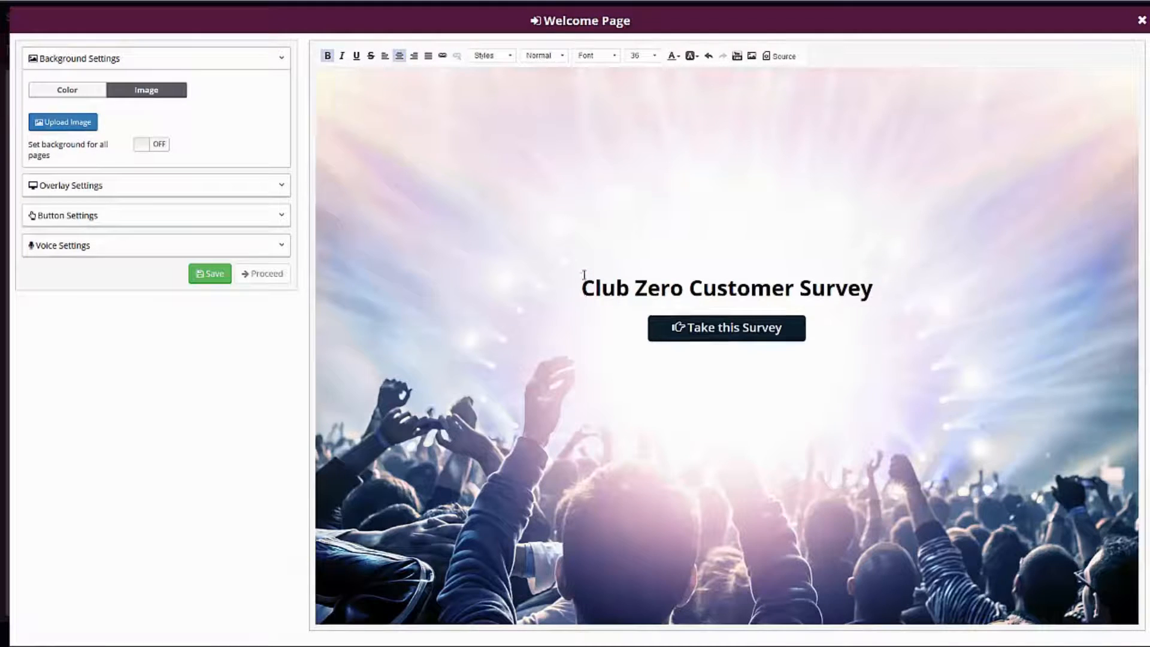
pyautogui.press('Up')
pyautogui.click(756, 58)
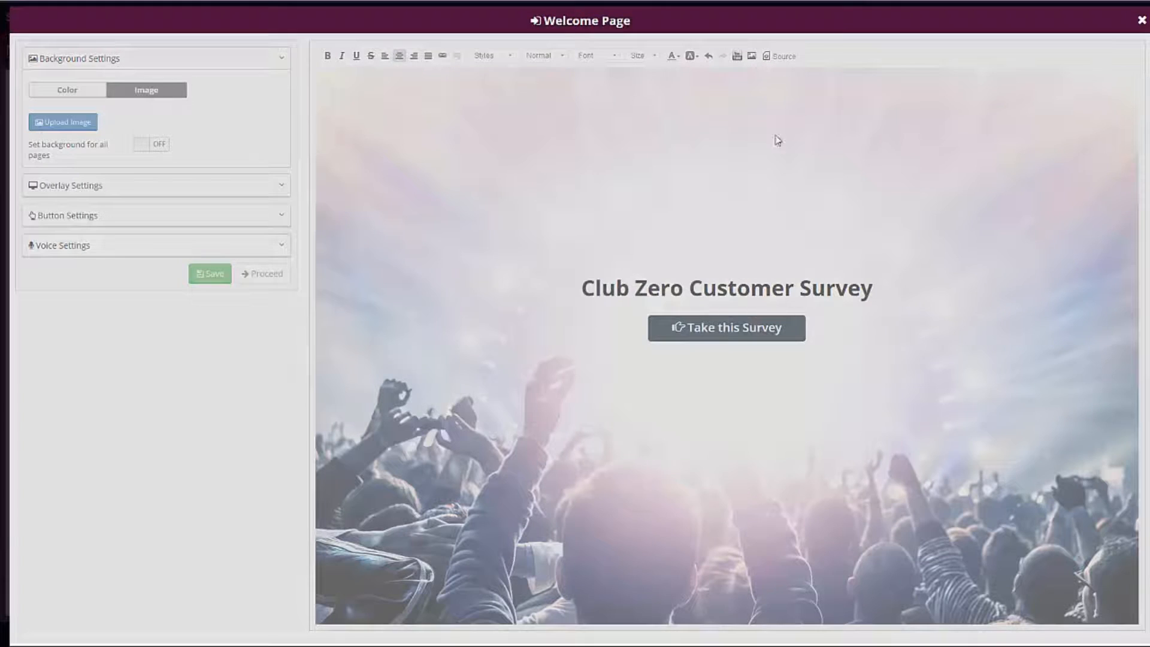
pyautogui.click(518, 303)
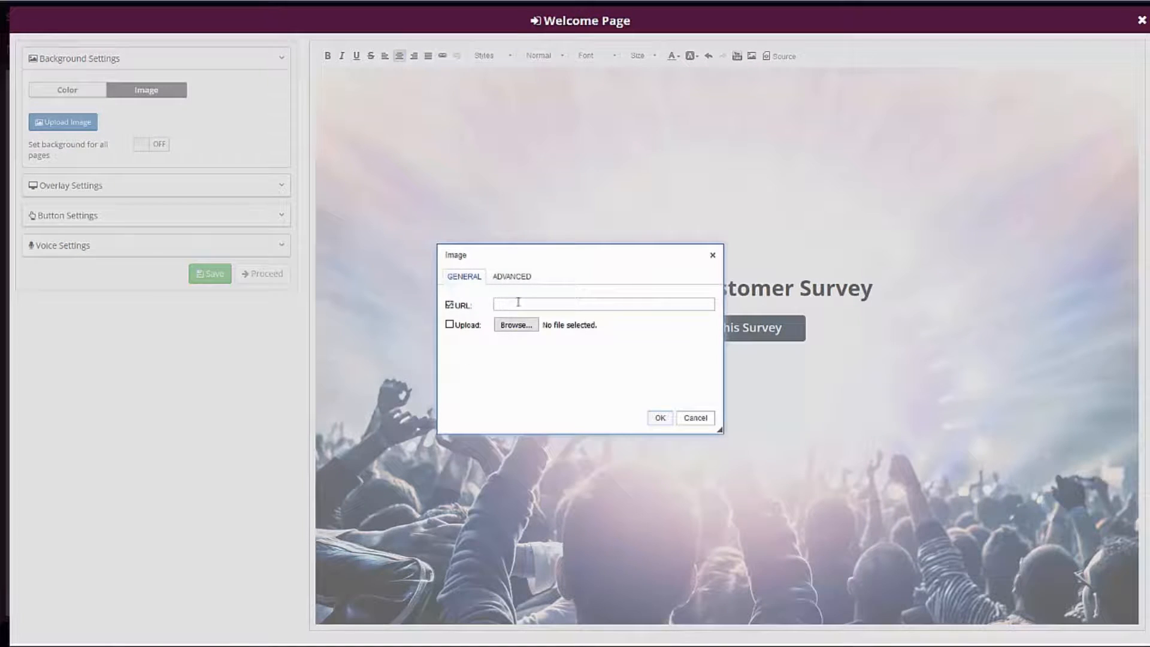
pyautogui.hotkey('ctrl', 'v')
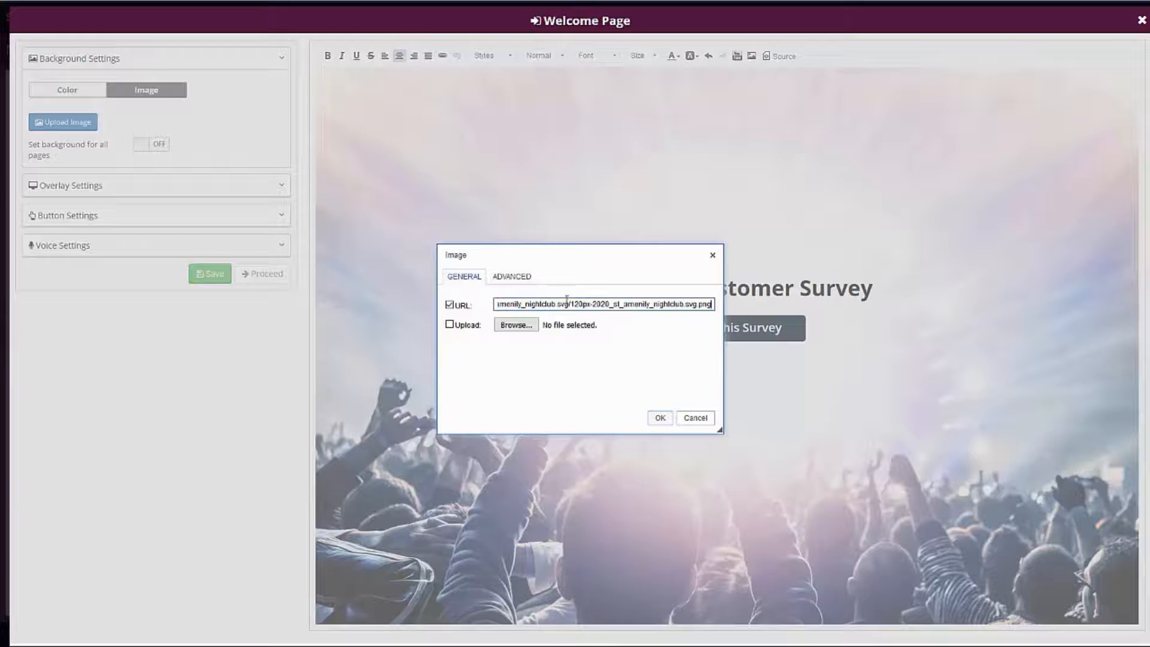
pyautogui.click(664, 416)
pyautogui.click(661, 418)
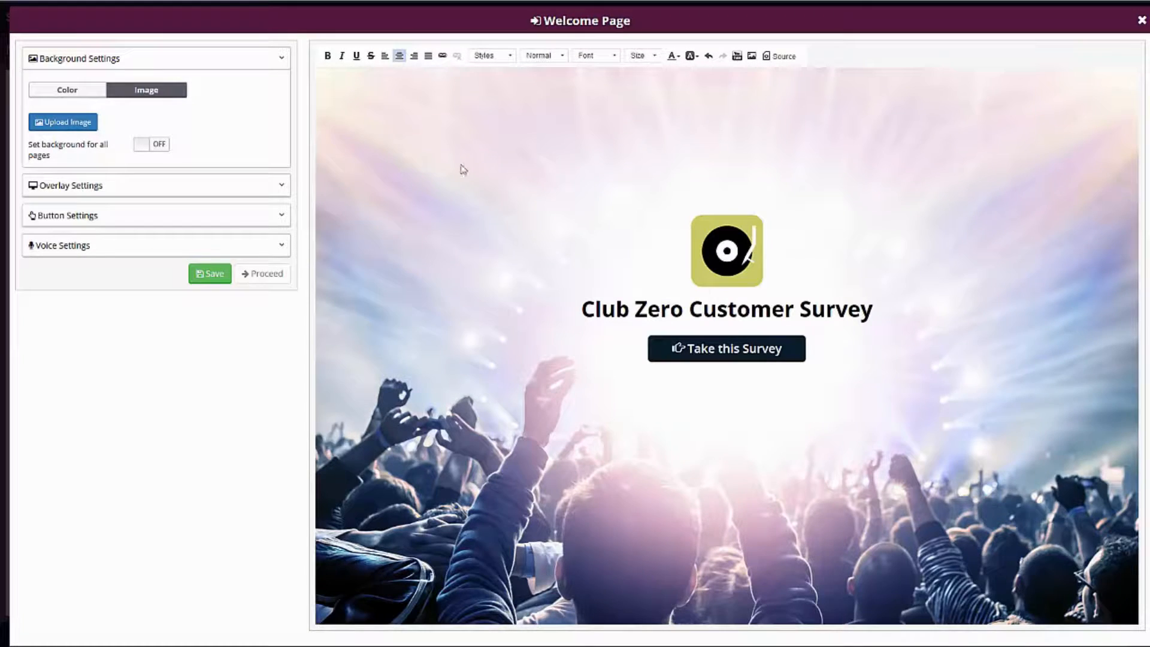
pyautogui.click(211, 273)
# Try a blue #174282 colour overlay on the welcome page background.
pyautogui.click(81, 186)
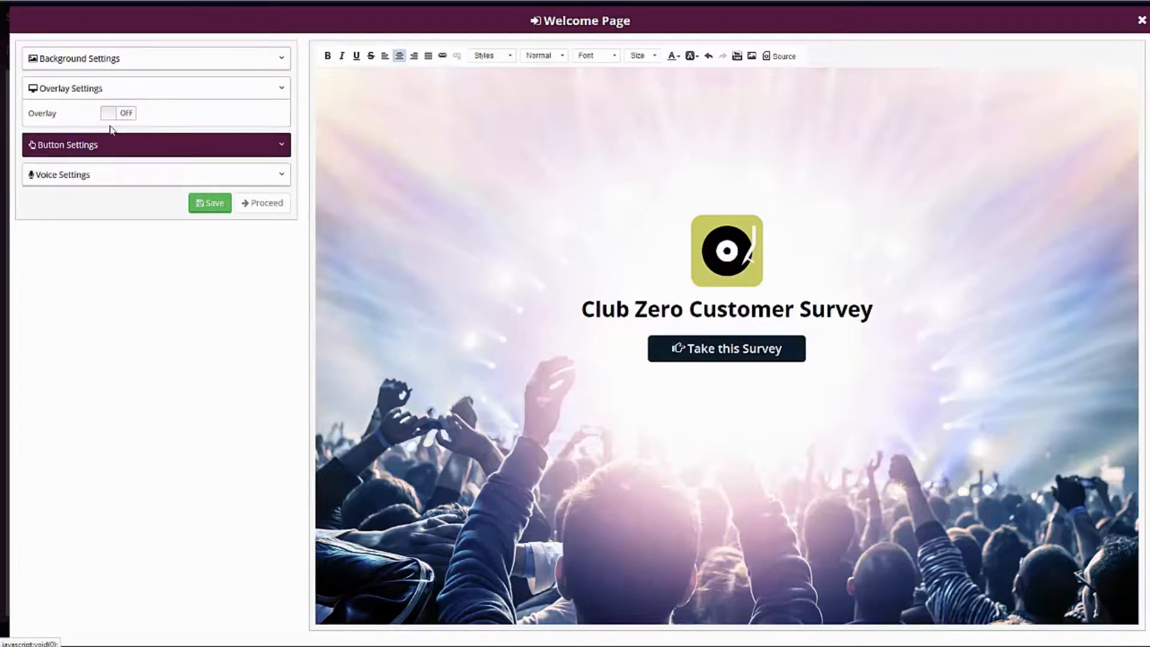
pyautogui.click(122, 114)
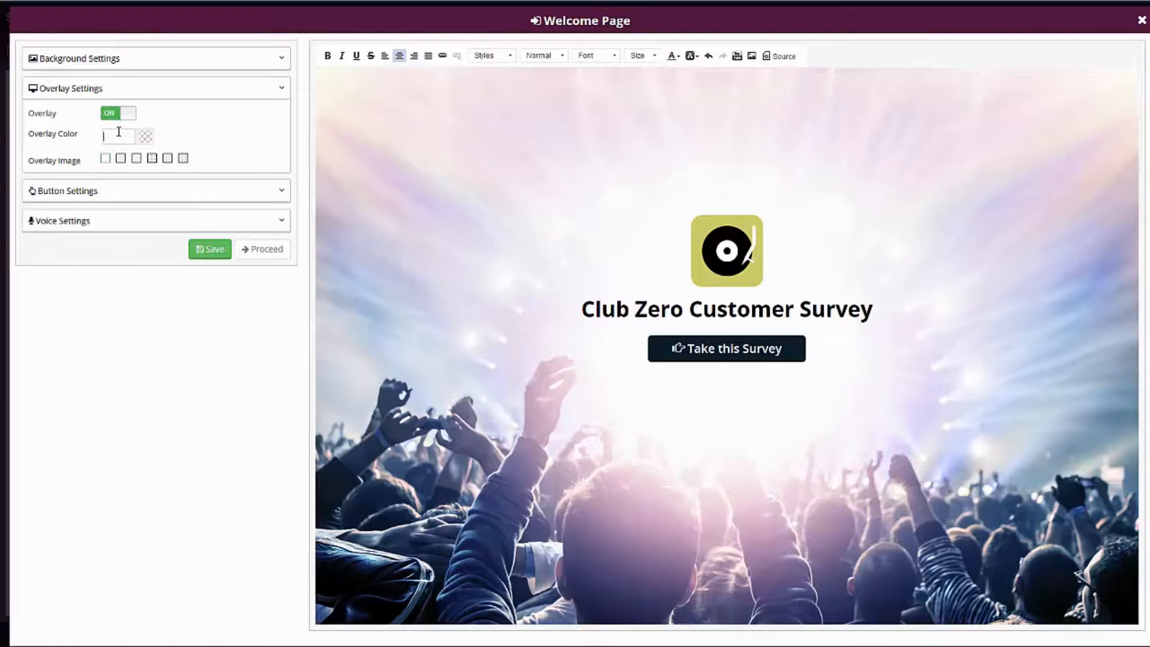
pyautogui.click(118, 135)
pyautogui.click(105, 223)
pyautogui.moveTo(104, 223)
pyautogui.mouseDown()
pyautogui.moveTo(92, 236)
pyautogui.moveTo(169, 167)
pyautogui.moveTo(189, 176)
pyautogui.moveTo(164, 182)
pyautogui.moveTo(154, 150)
pyautogui.moveTo(174, 197)
pyautogui.moveTo(195, 173)
pyautogui.moveTo(195, 185)
pyautogui.mouseUp()
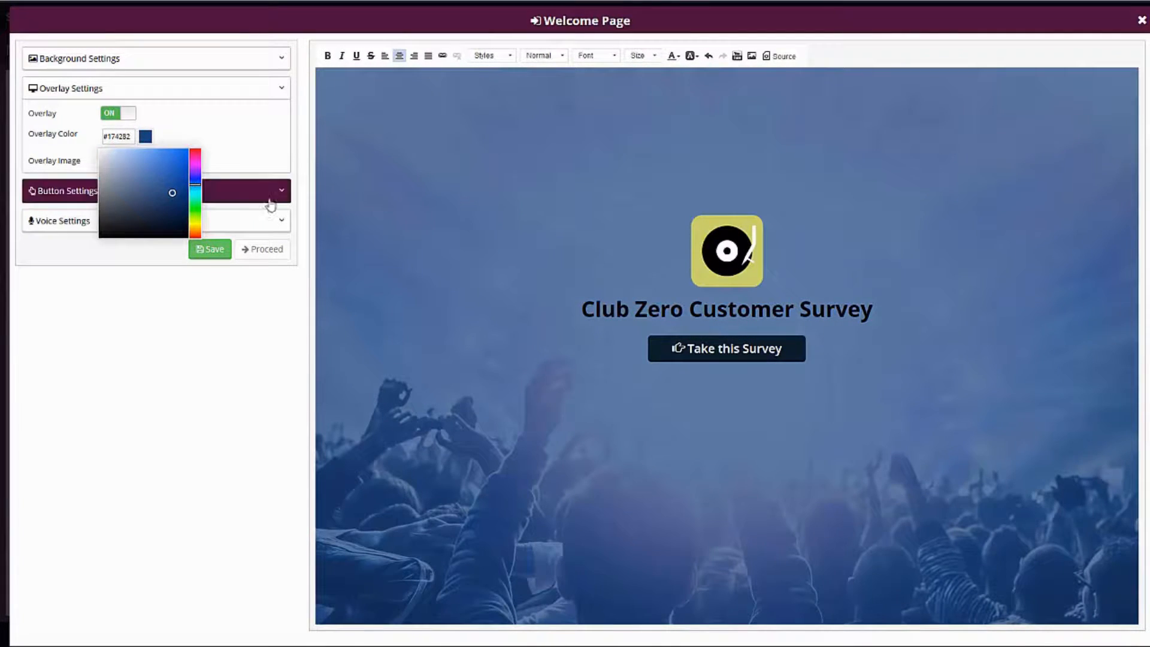
pyautogui.click(225, 125)
pyautogui.click(110, 136)
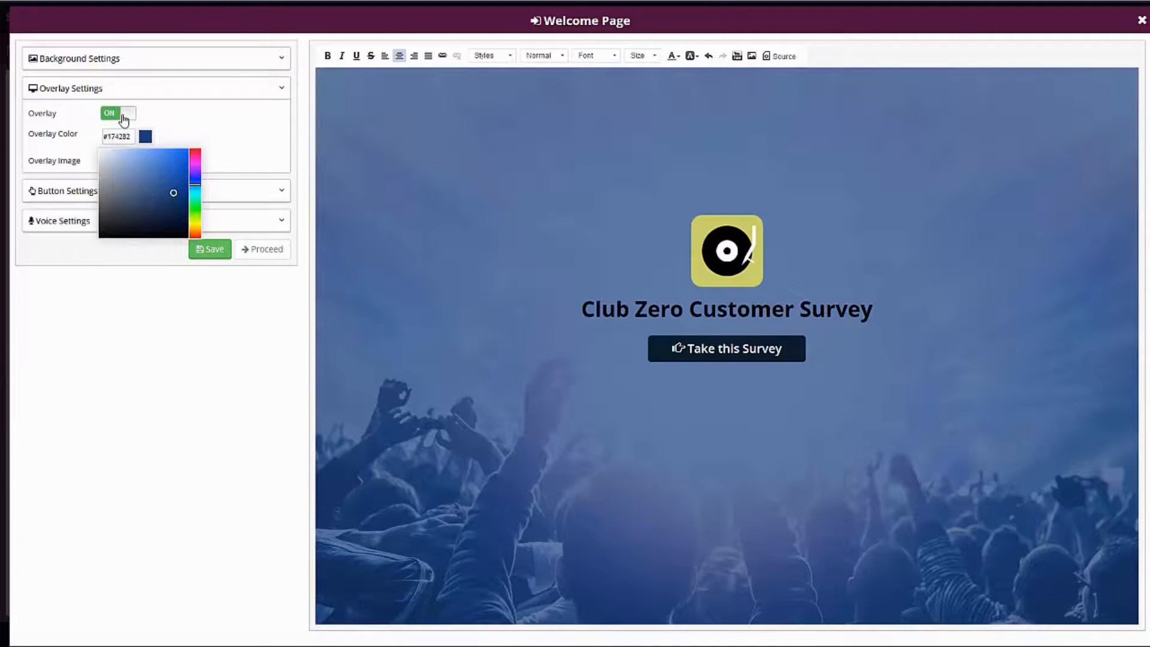
pyautogui.click(124, 120)
# Set the welcome page button's text to "Click Here To Start" with its icon on the left of the text.
pyautogui.click(113, 146)
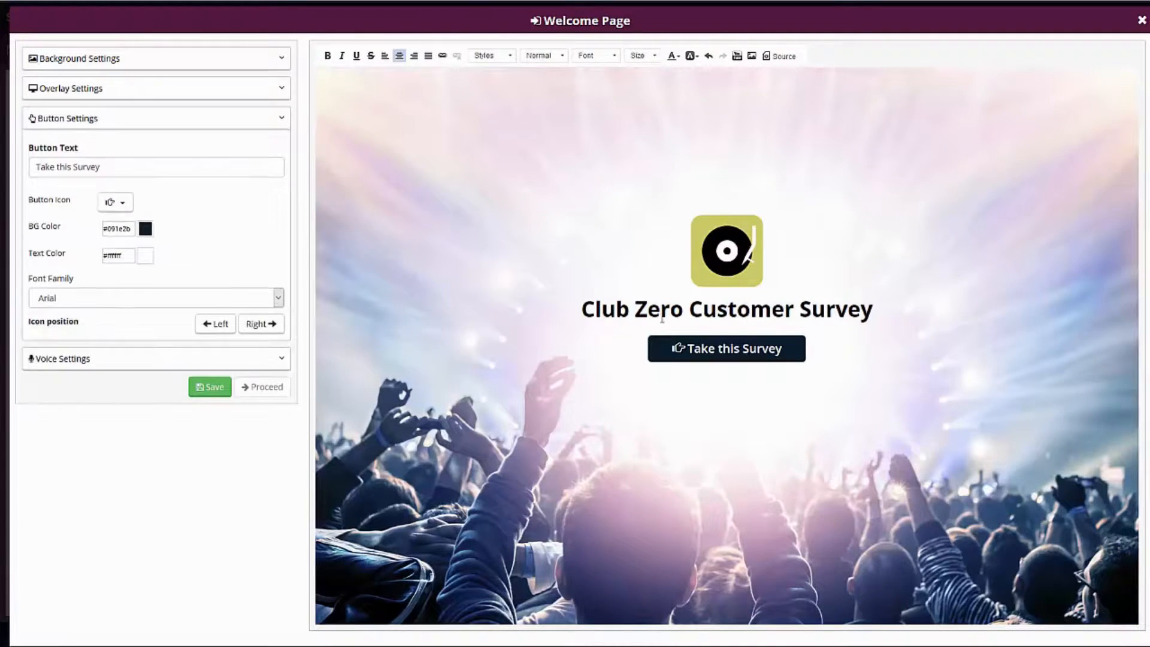
pyautogui.tripleClick(52, 153)
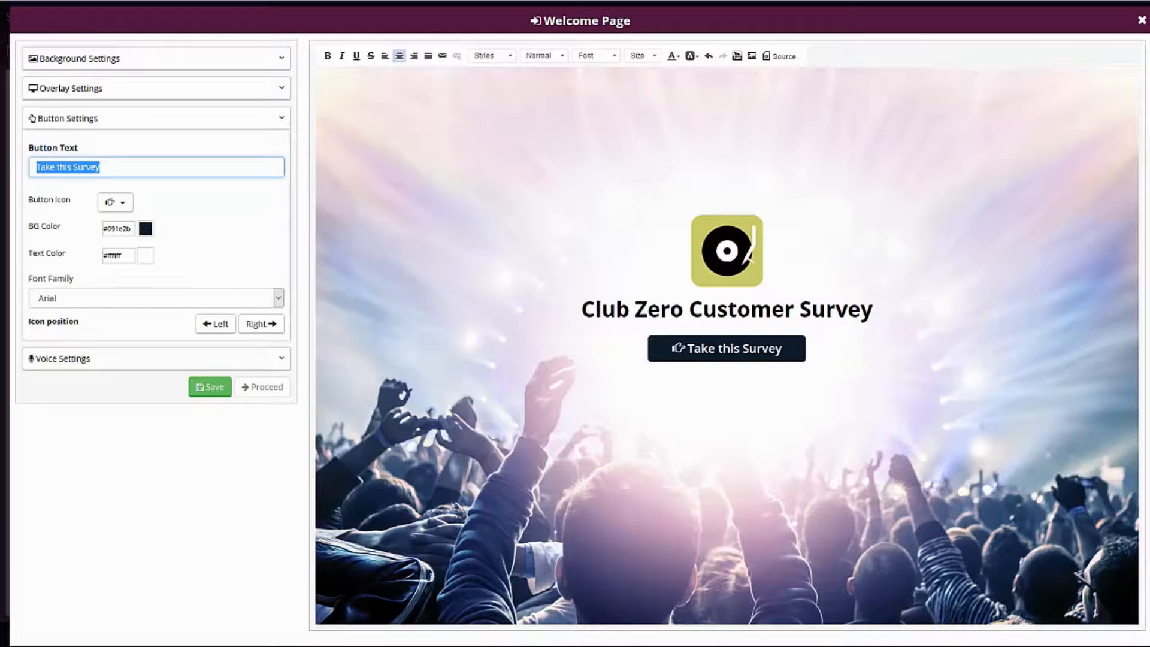
pyautogui.write('Click Here To Start')
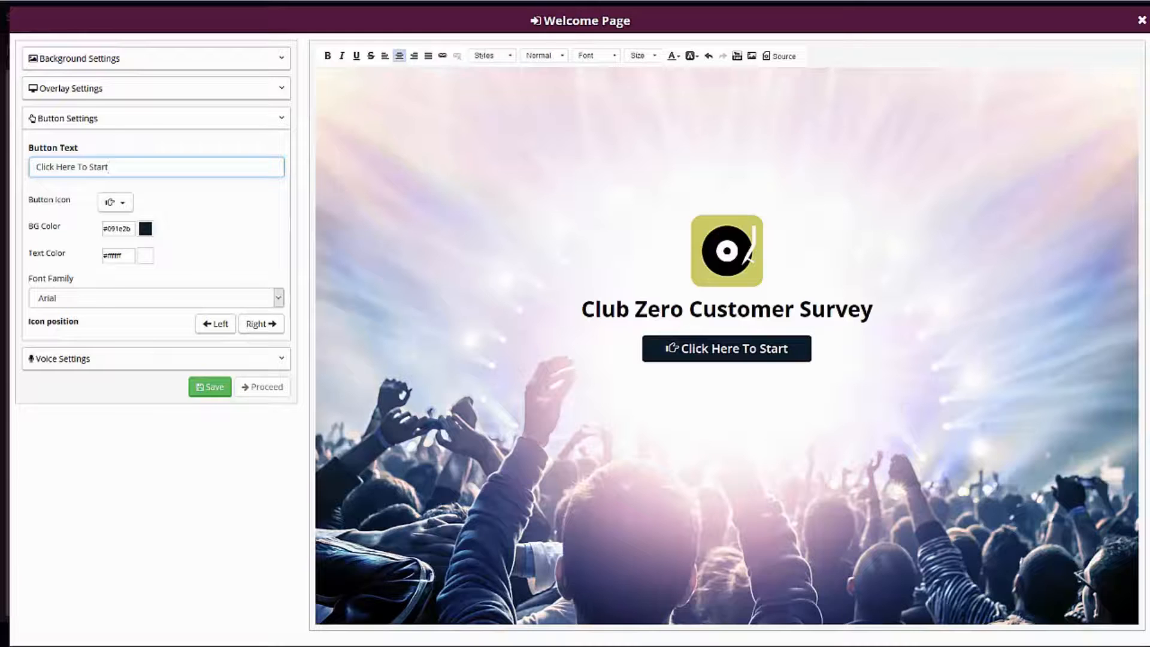
pyautogui.click(257, 323)
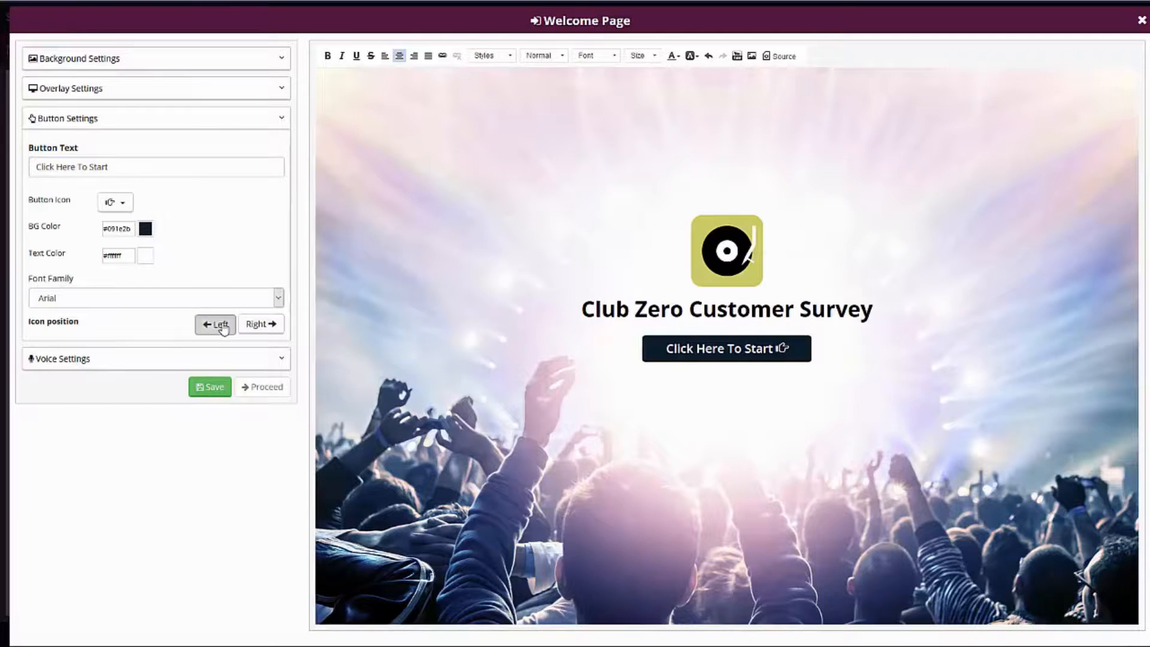
pyautogui.click(216, 324)
# Set the welcome page button's background colour to red #c70e14.
pyautogui.click(145, 228)
pyautogui.moveTo(195, 252); pyautogui.dragTo(195, 241)
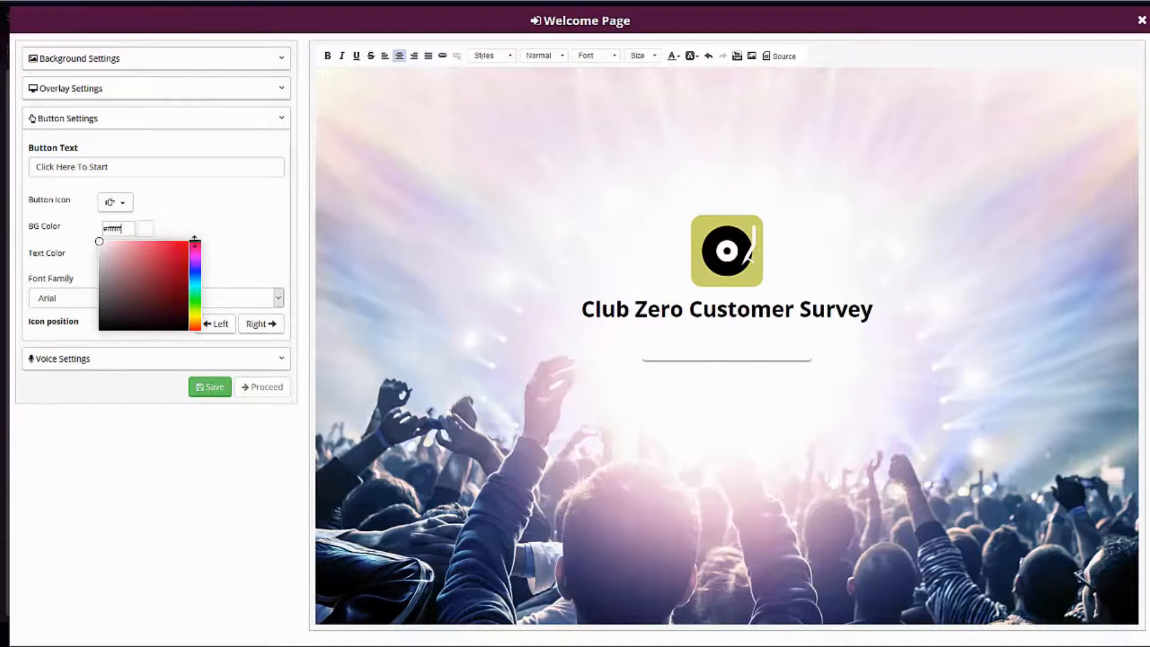
pyautogui.click(181, 259)
pyautogui.click(231, 221)
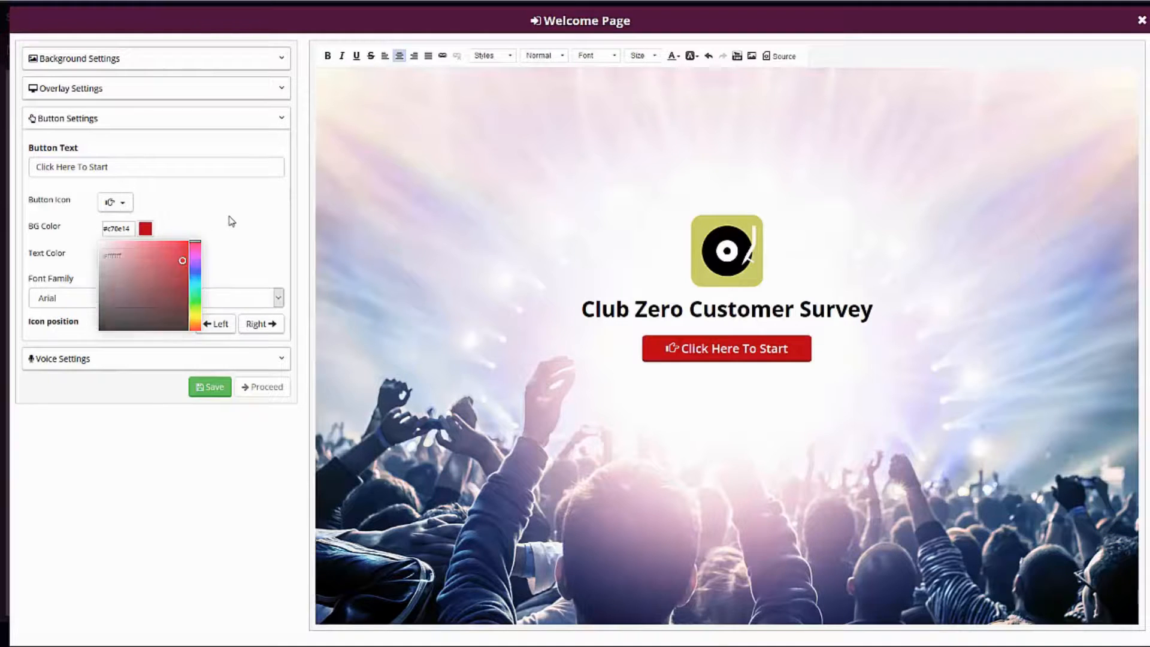
pyautogui.click(91, 305)
pyautogui.click(220, 258)
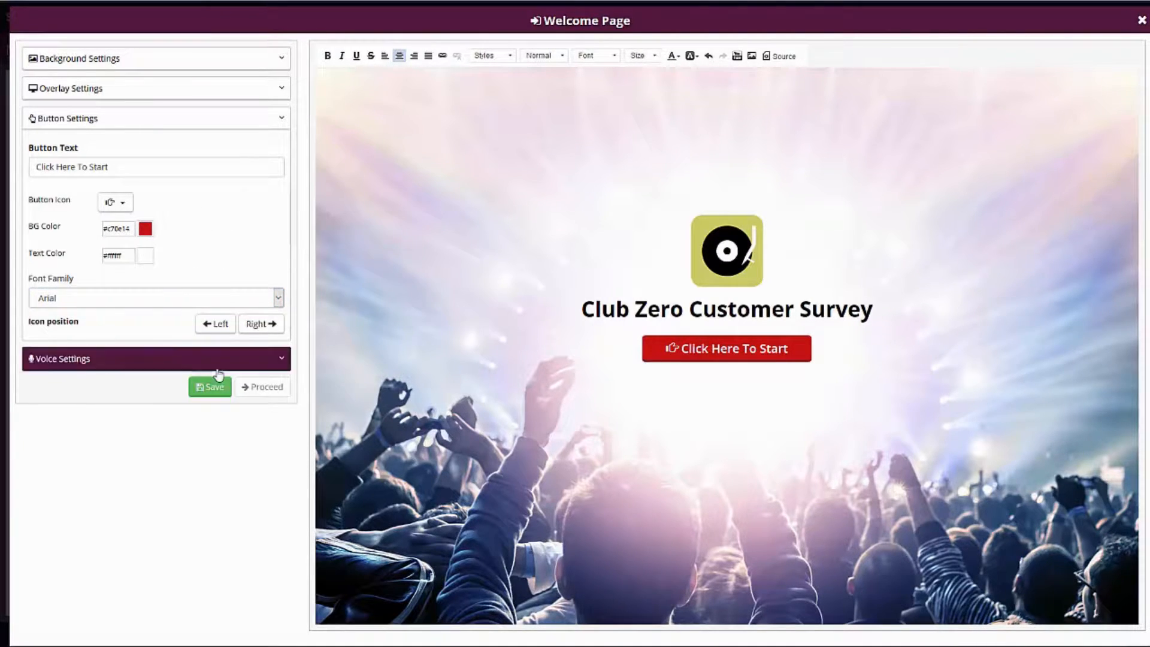
# Check the welcome page's voice settings, save the page and proceed to the survey's question list.
pyautogui.click(118, 360)
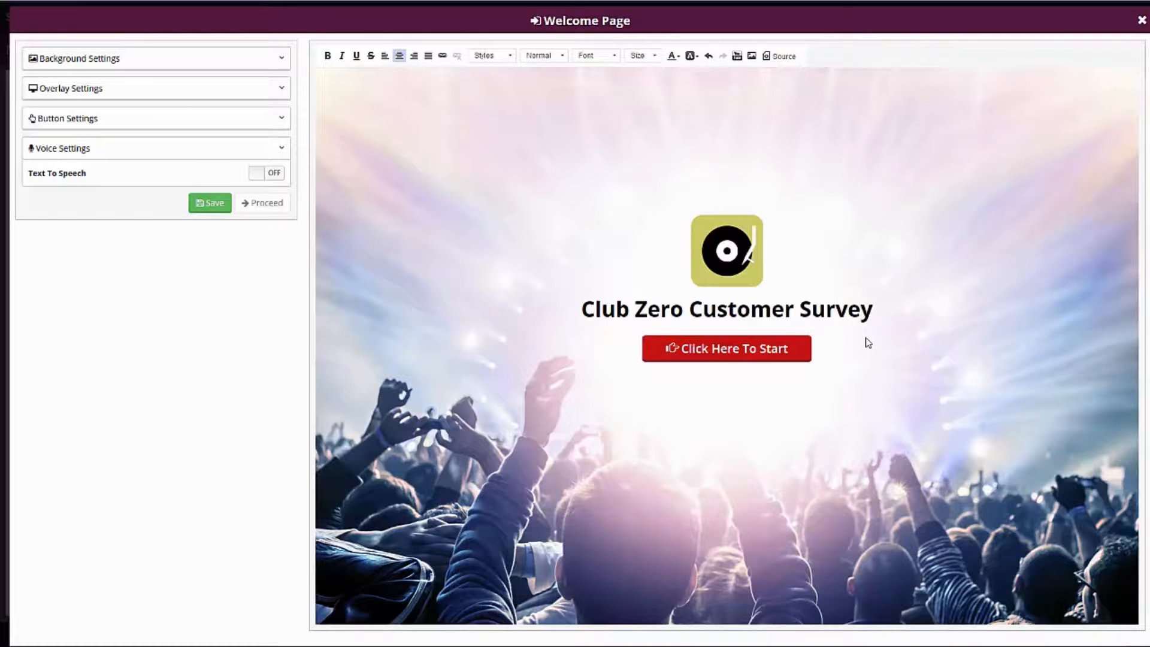
pyautogui.click(214, 204)
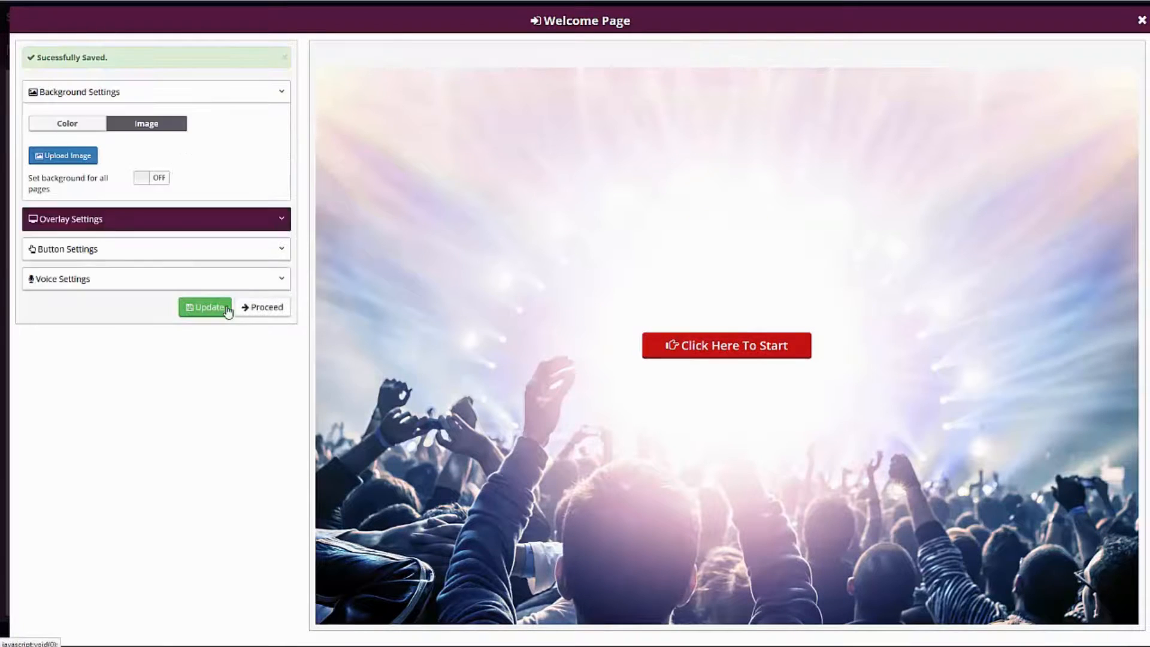
pyautogui.click(266, 308)
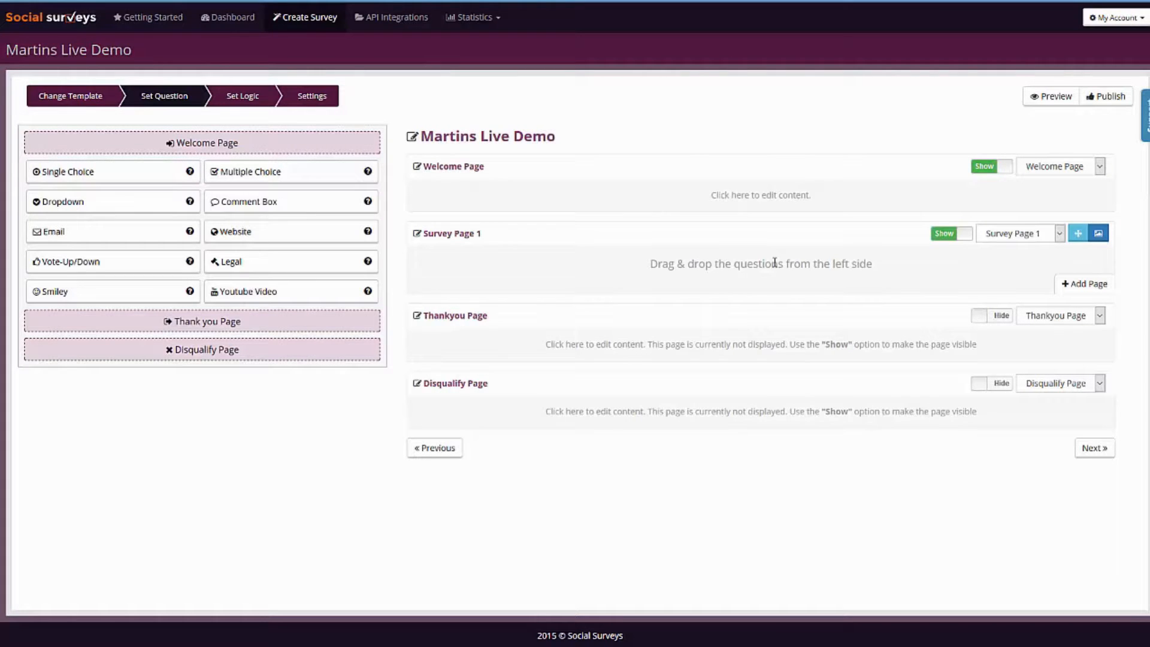
# Add a vertically aligned single-choice question to Survey Page 1 with the text "What is your favorite type of music?".
pyautogui.moveTo(102, 174); pyautogui.dragTo(760, 271)
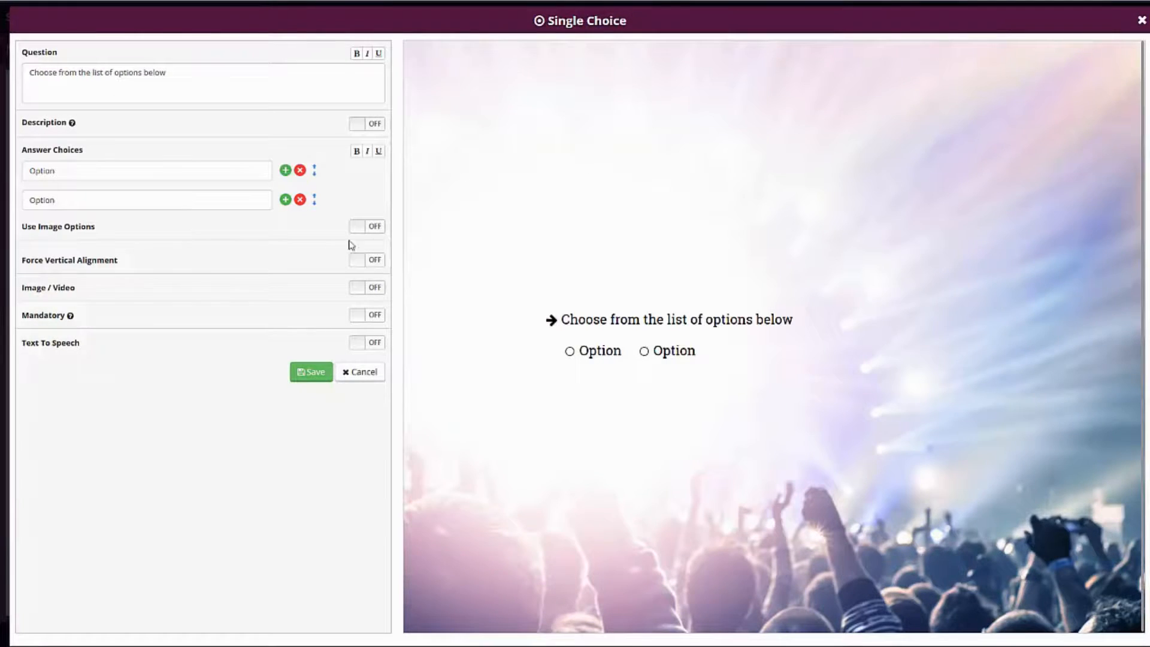
pyautogui.click(375, 261)
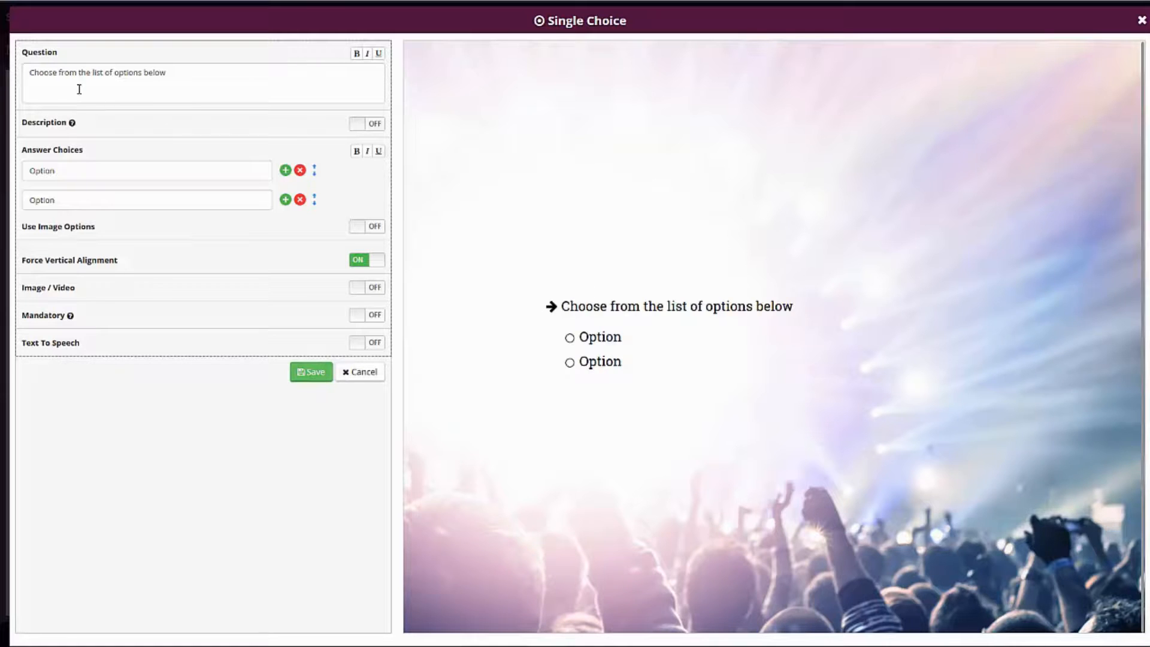
pyautogui.click(241, 74)
pyautogui.hotkey('ctrl', 'a')
pyautogui.write('What ')
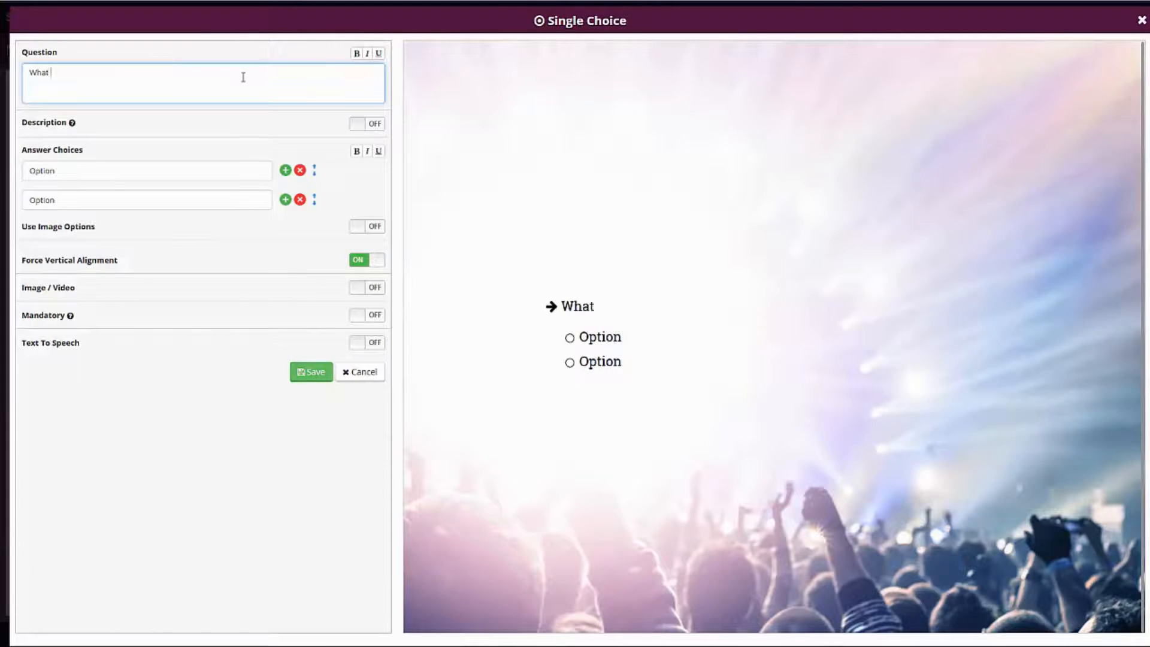
pyautogui.write('is your favor')
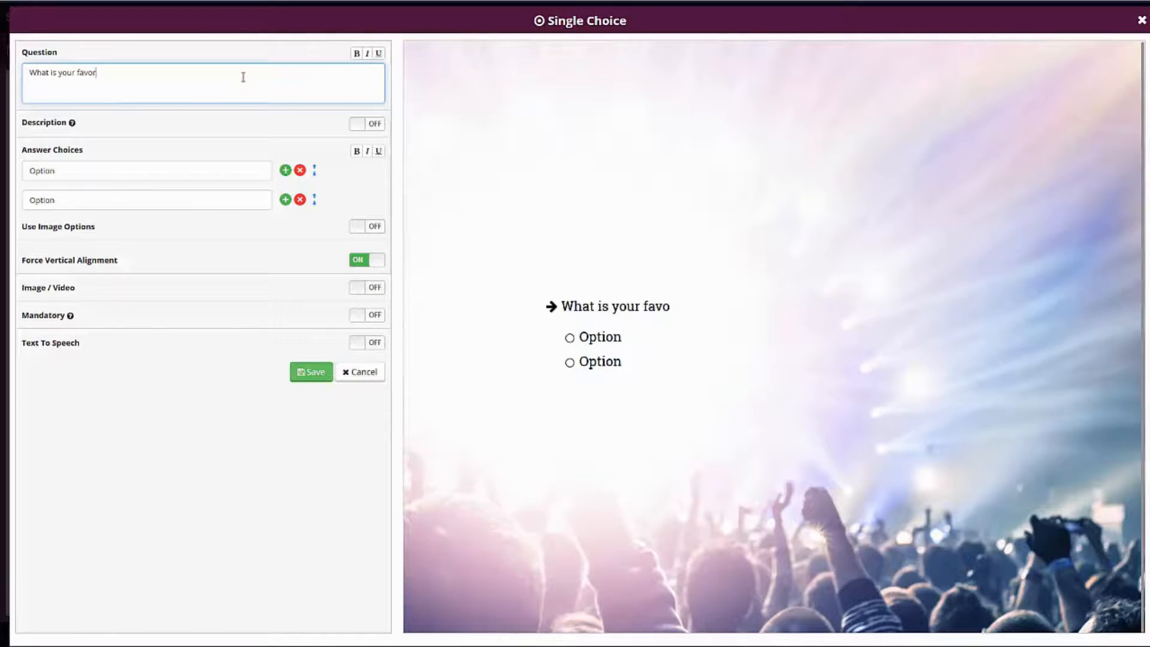
pyautogui.write('ite type of music?')
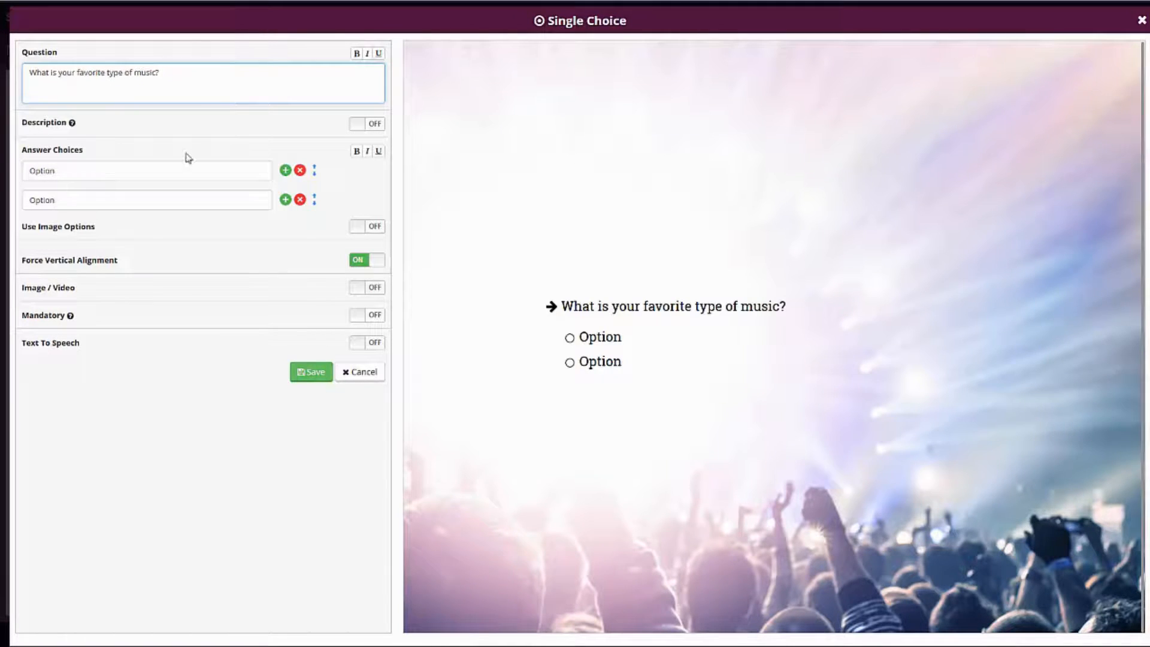
# Set the music question's two answer choices to Dance and Rap.
pyautogui.click(188, 170)
pyautogui.hotkey('ctrl', 'a')
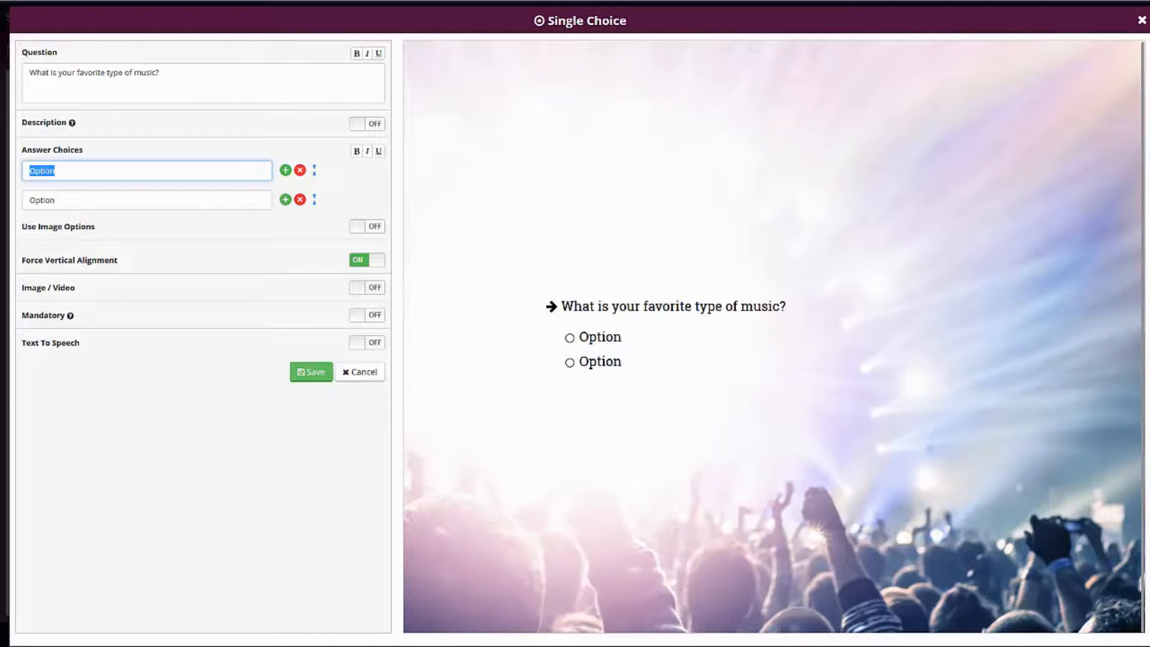
pyautogui.write('Dance')
pyautogui.click(69, 201)
pyautogui.hotkey('ctrl', 'a')
pyautogui.write('Rap')
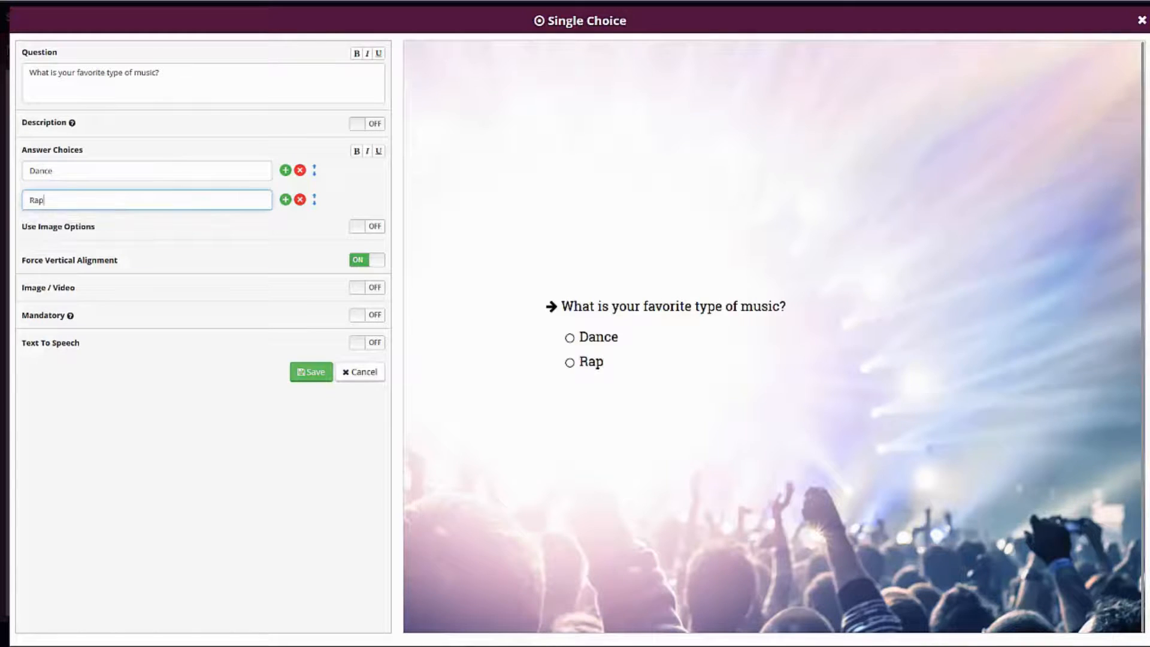
pyautogui.click(144, 419)
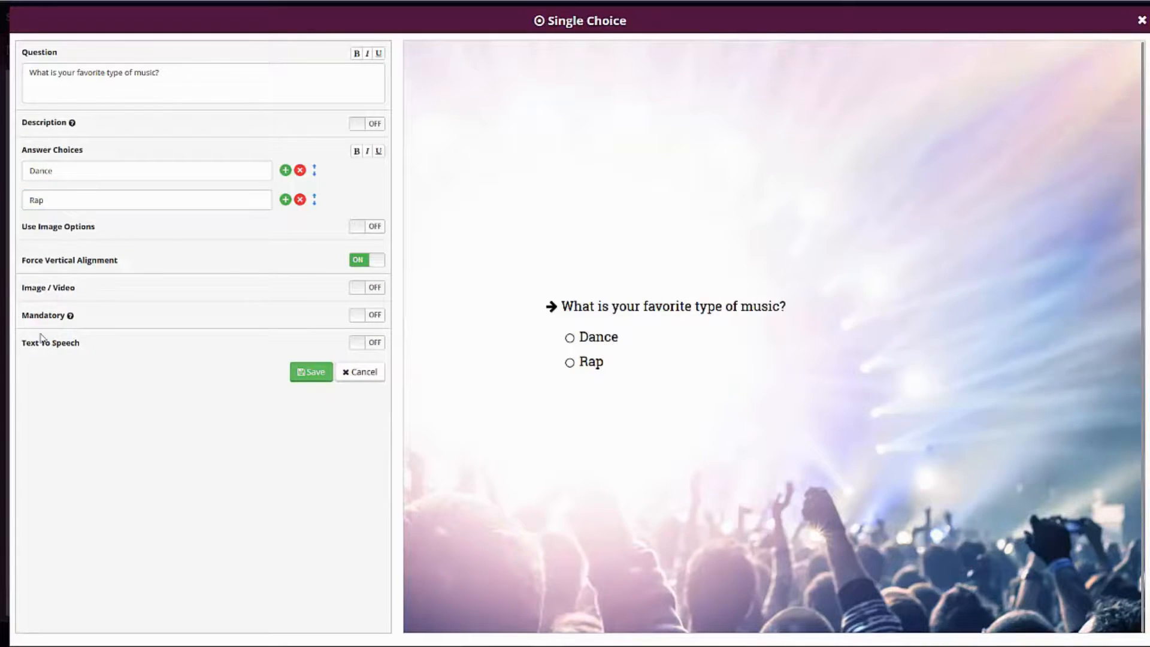
# Switch the question's Image / Video option on and back off to view it, and save the single-choice question.
pyautogui.click(361, 290)
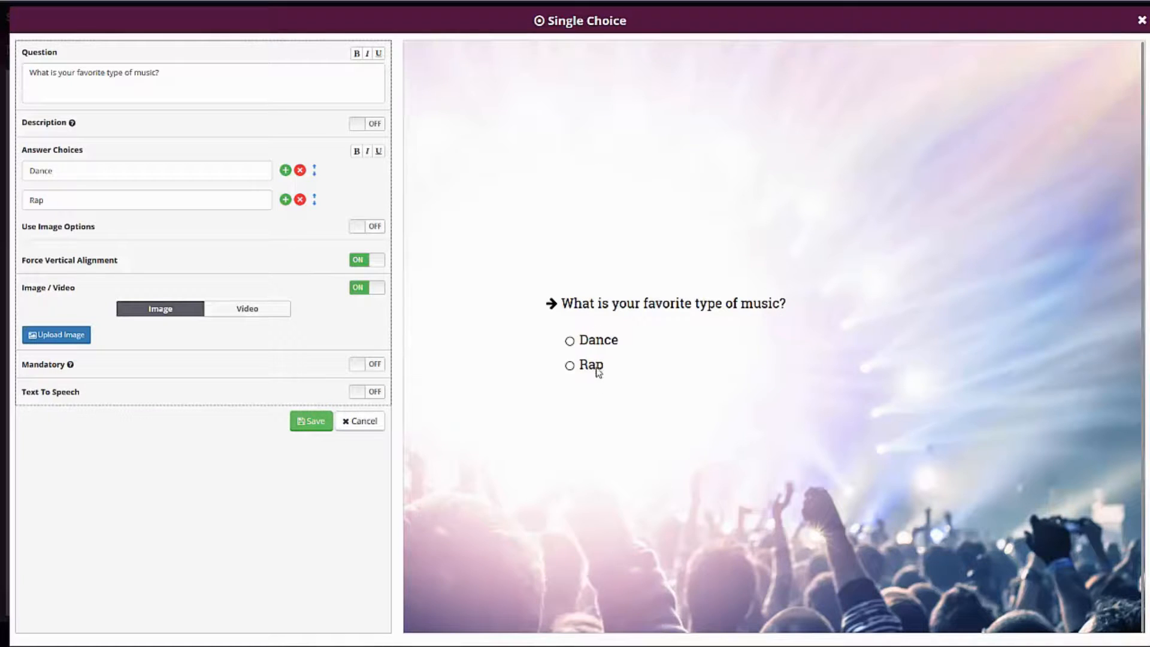
pyautogui.click(365, 288)
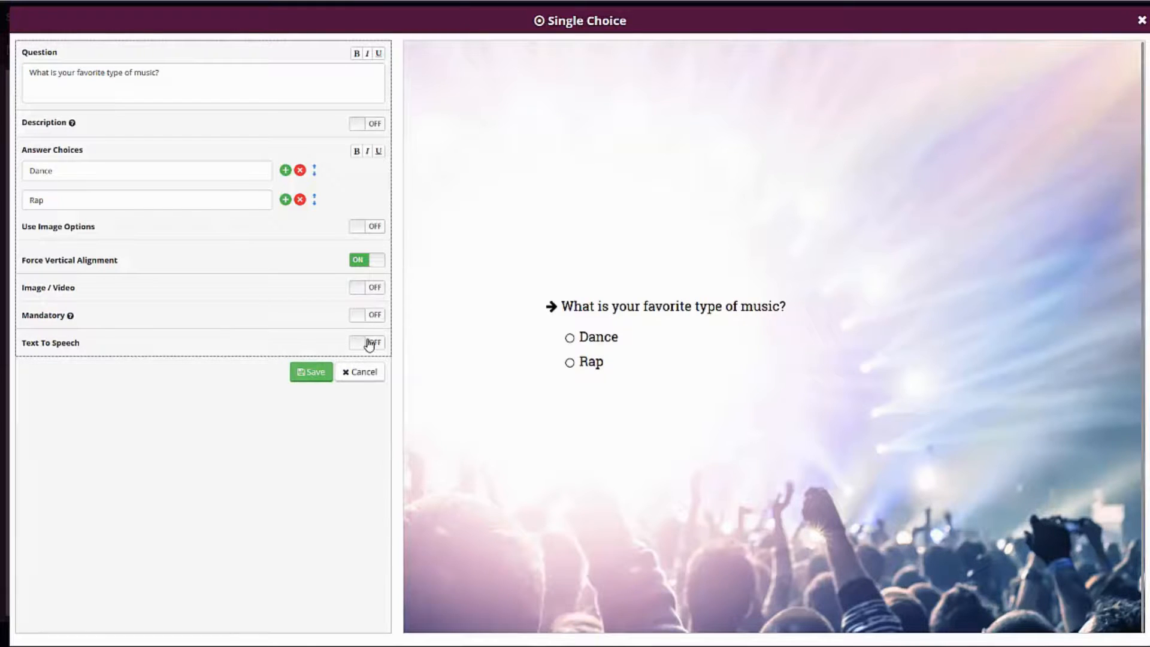
pyautogui.click(320, 374)
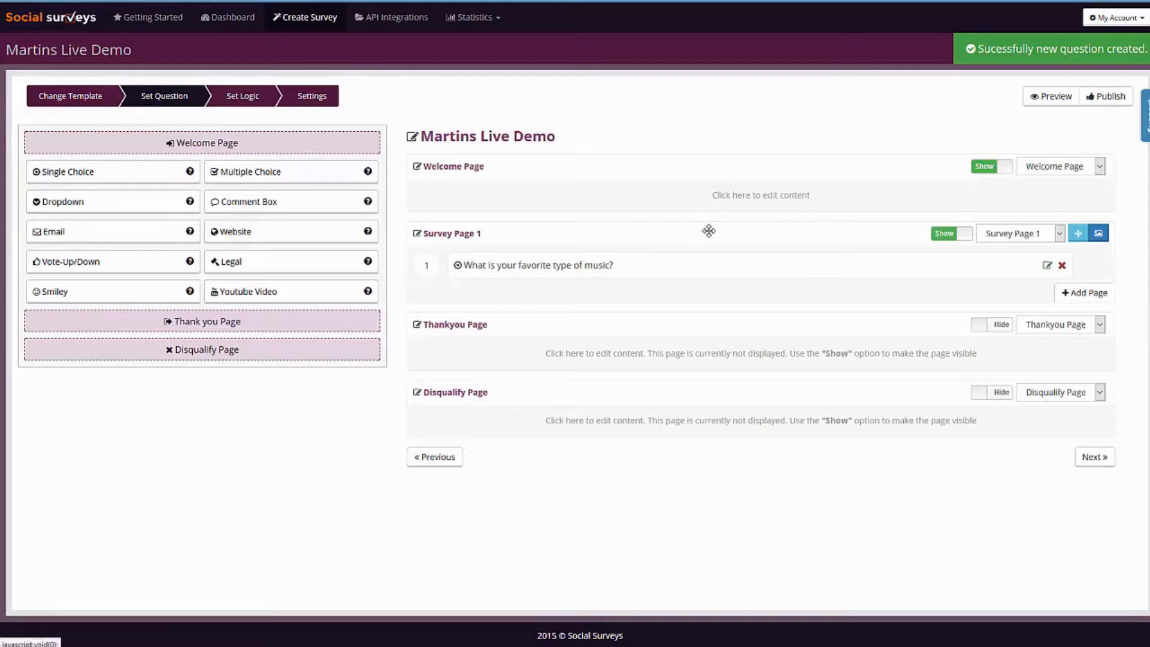
# Add Survey Page 2, view its design settings without changing them, and add Survey Page 3 below it.
pyautogui.click(1085, 294)
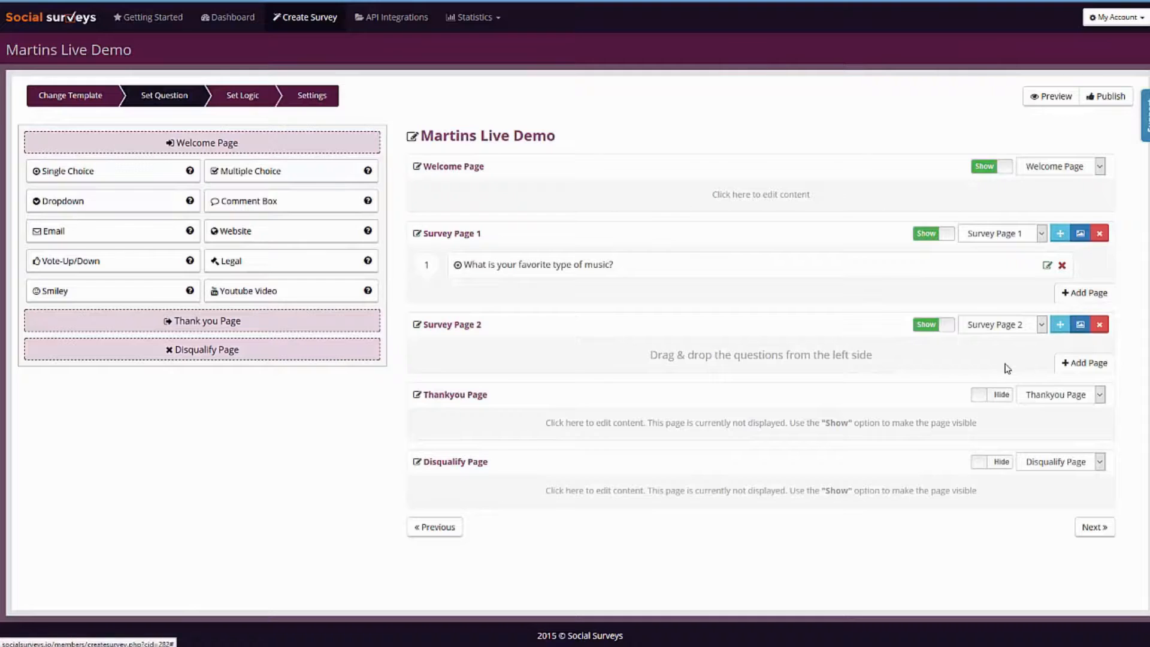
pyautogui.click(1082, 329)
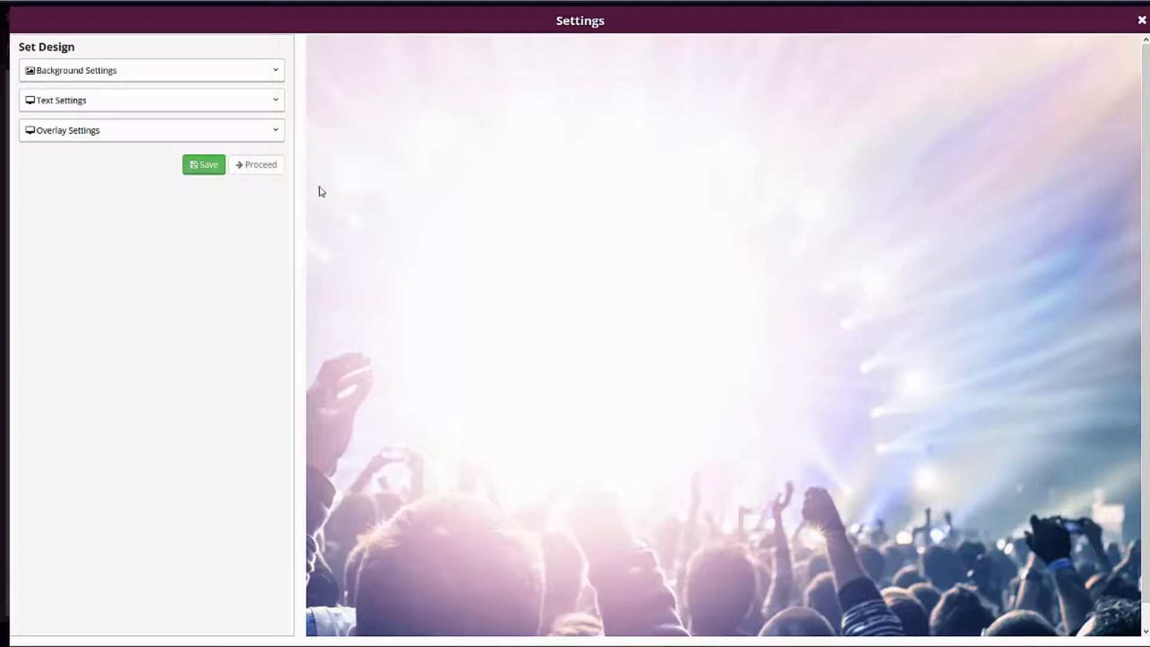
pyautogui.click(1142, 22)
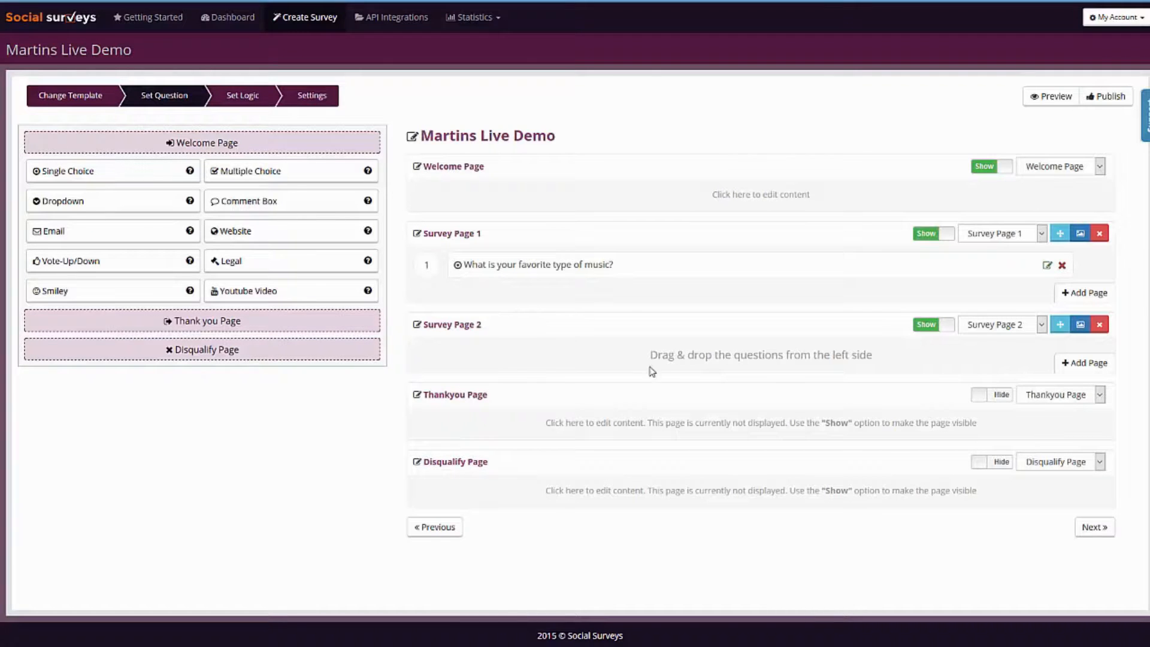
pyautogui.click(1087, 363)
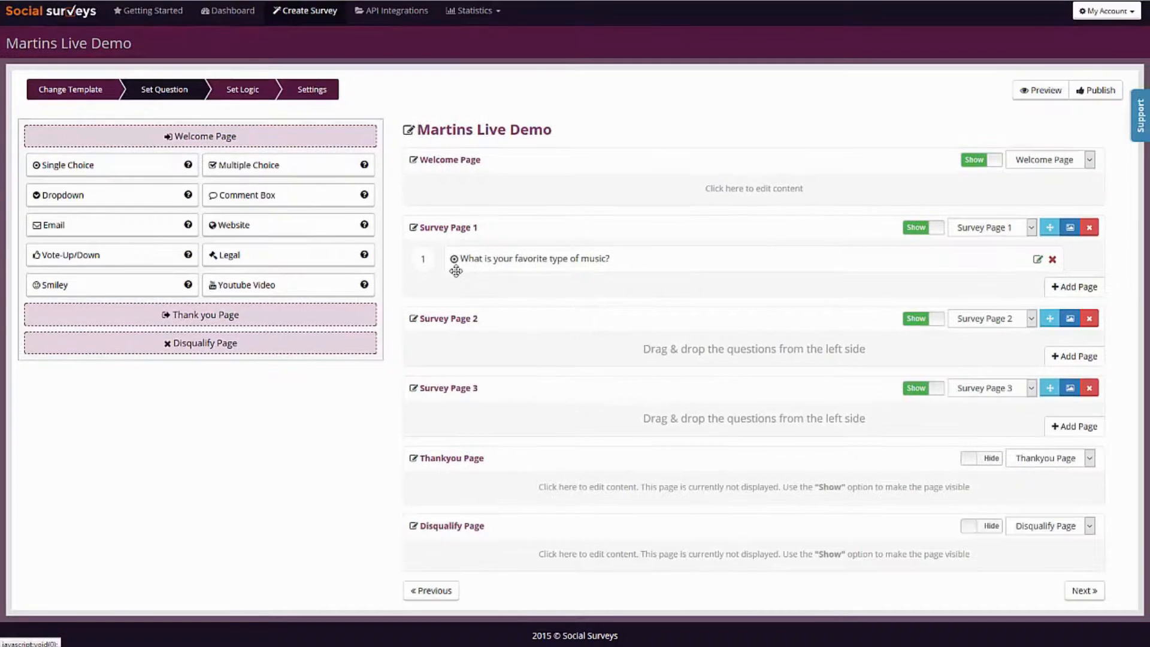
# Rename Survey Page 2 as "Dance".
pyautogui.click(467, 319)
pyautogui.moveTo(492, 313); pyautogui.dragTo(345, 330)
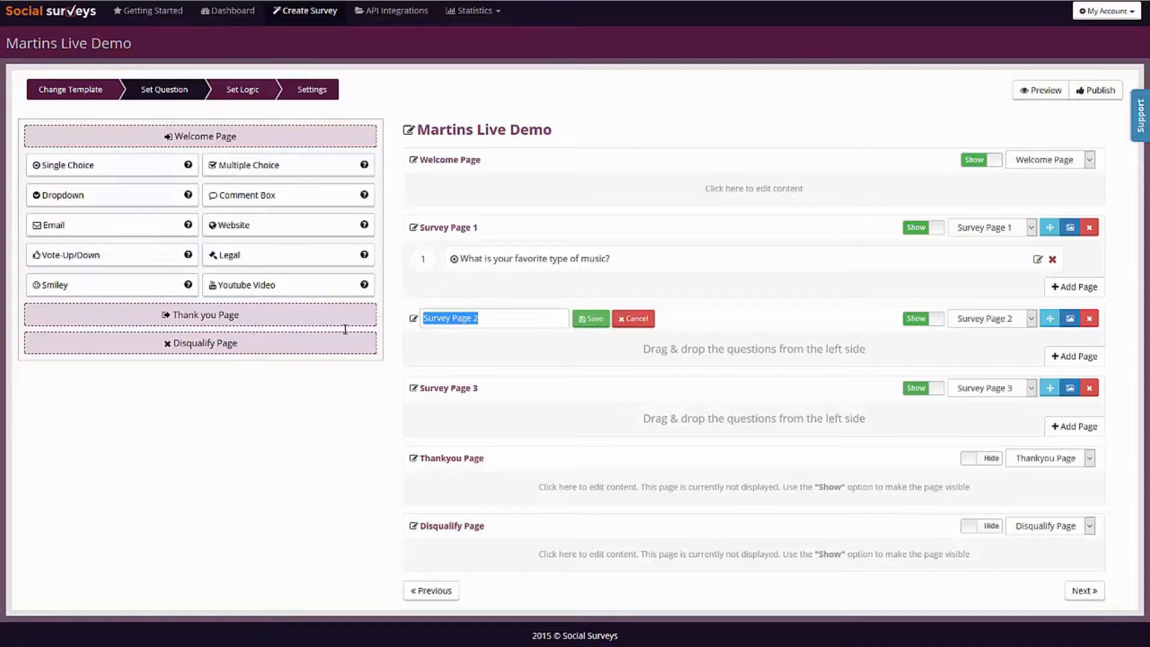
pyautogui.write('Dance')
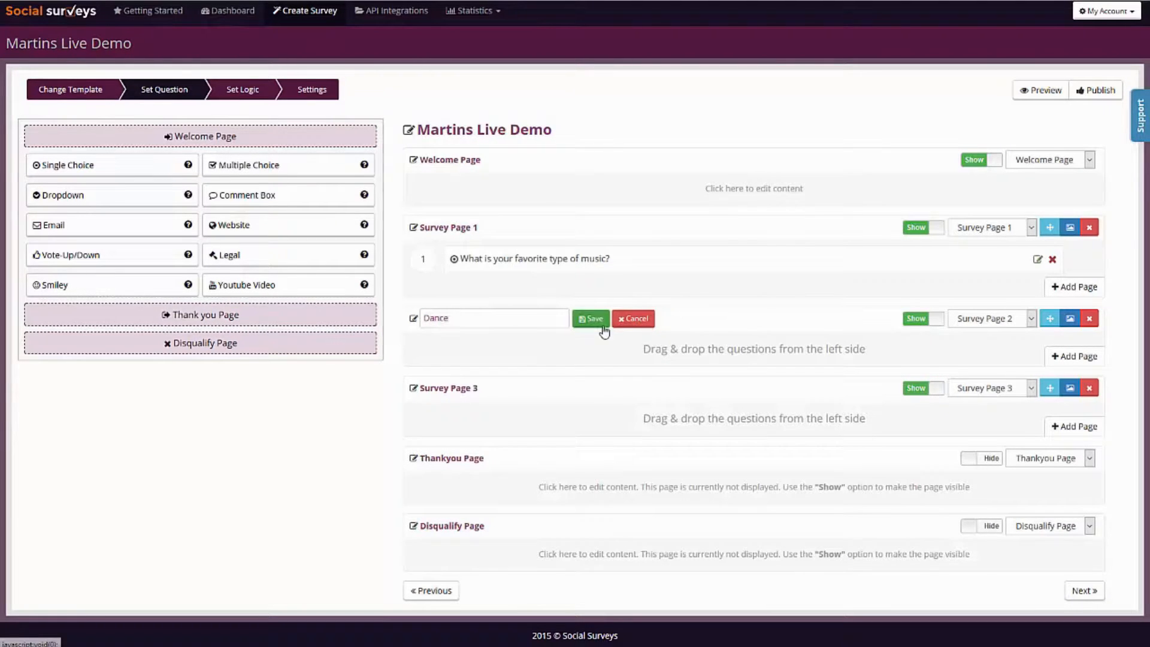
pyautogui.press('Return')
# Rename Survey Page 3 as "Rap Page" and the Dance survey page as "Dance Page".
pyautogui.click(476, 387)
pyautogui.moveTo(483, 388); pyautogui.dragTo(324, 381)
pyautogui.write('Rap Page')
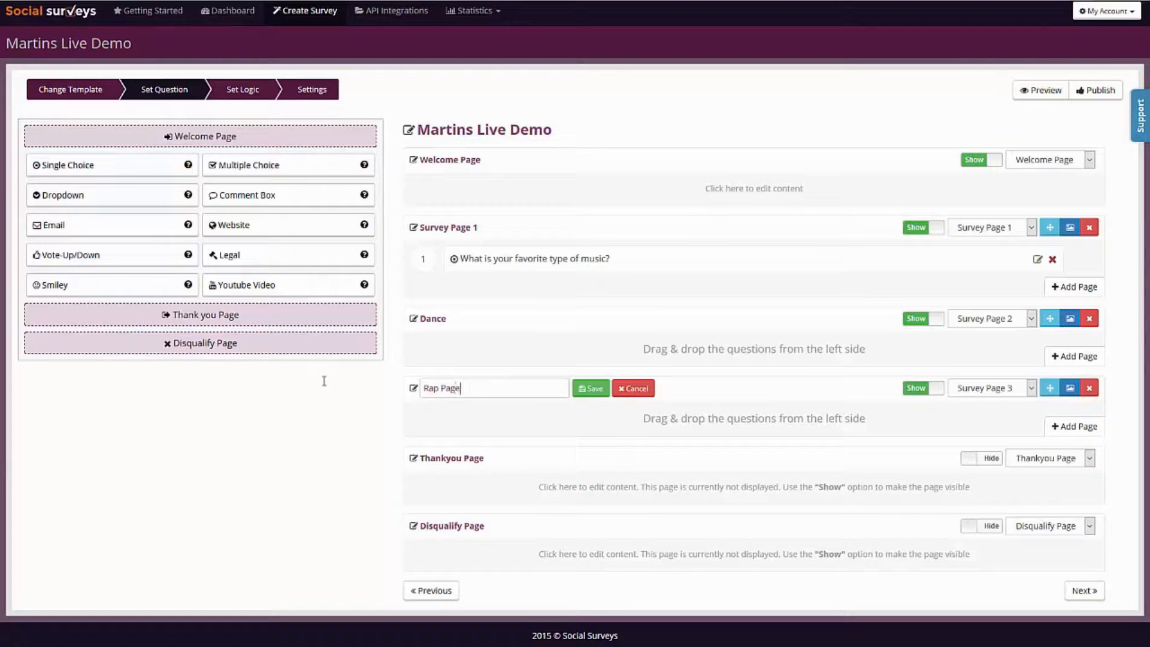
pyautogui.click(590, 388)
pyautogui.click(442, 318)
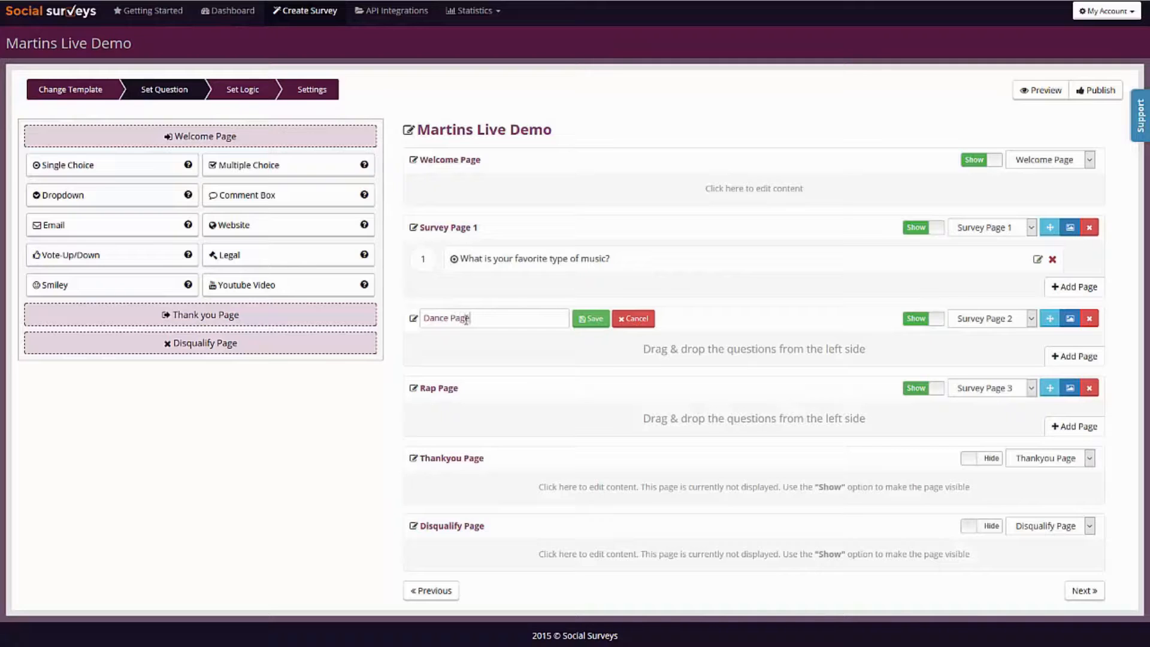
pyautogui.click(591, 318)
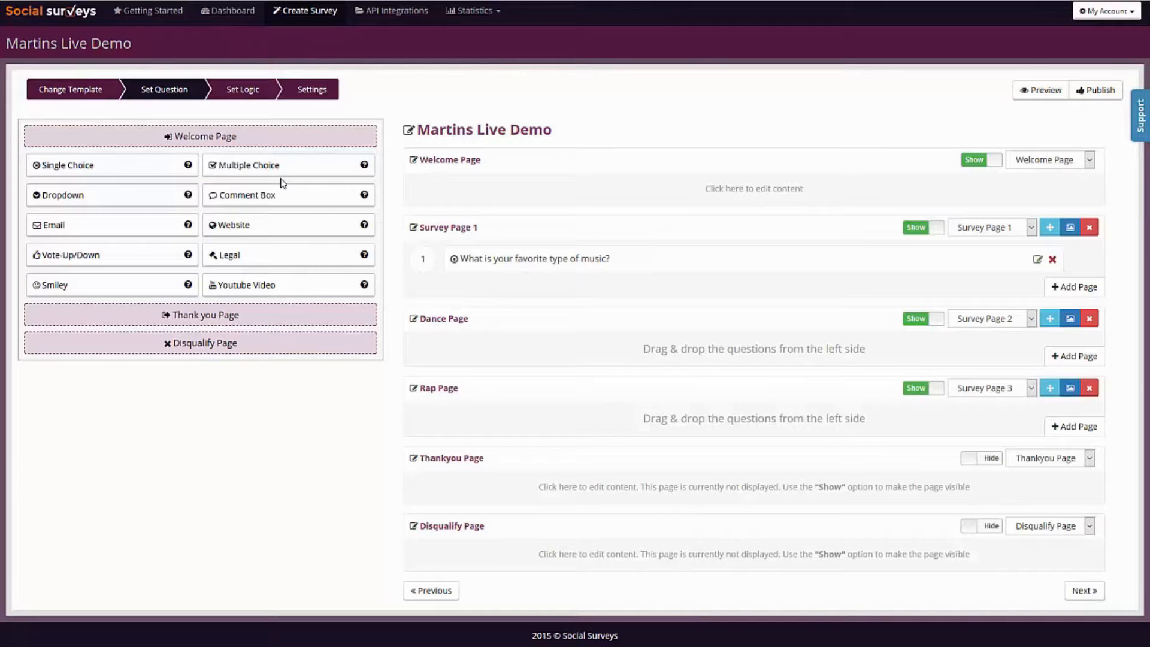
# Add a comment box asking "Why do you like Dance music?" to the Dance Page, with Voice Record enabled, and save it.
pyautogui.moveTo(254, 185); pyautogui.dragTo(617, 350)
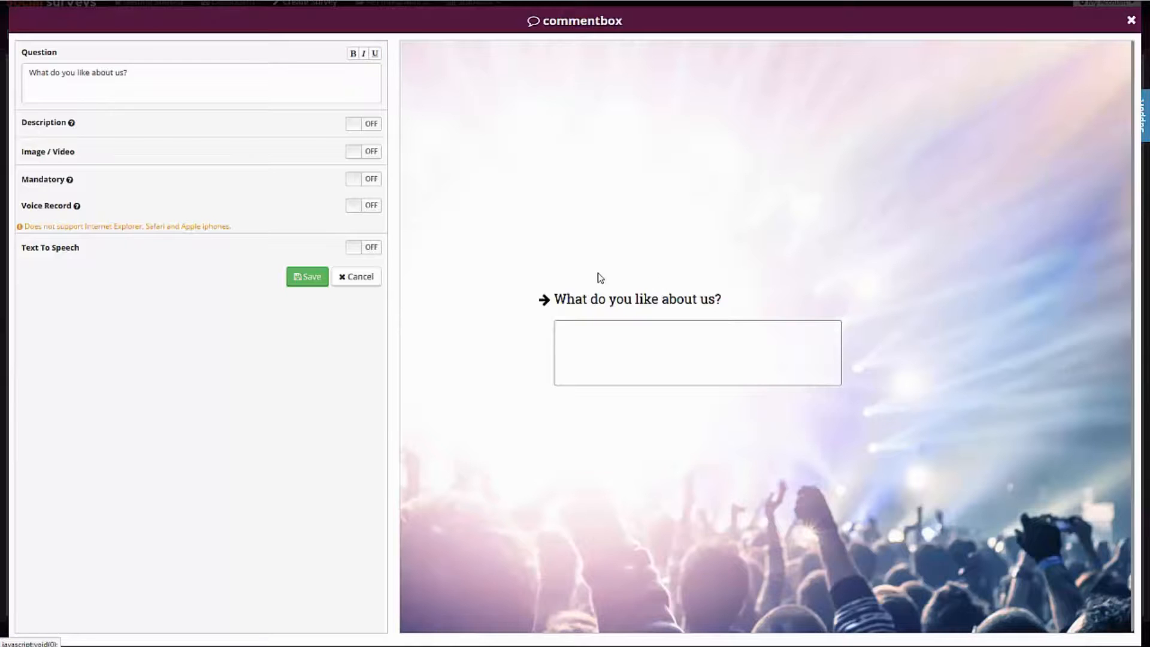
pyautogui.click(174, 85)
pyautogui.hotkey('ctrl', 'a')
pyautogui.write('W')
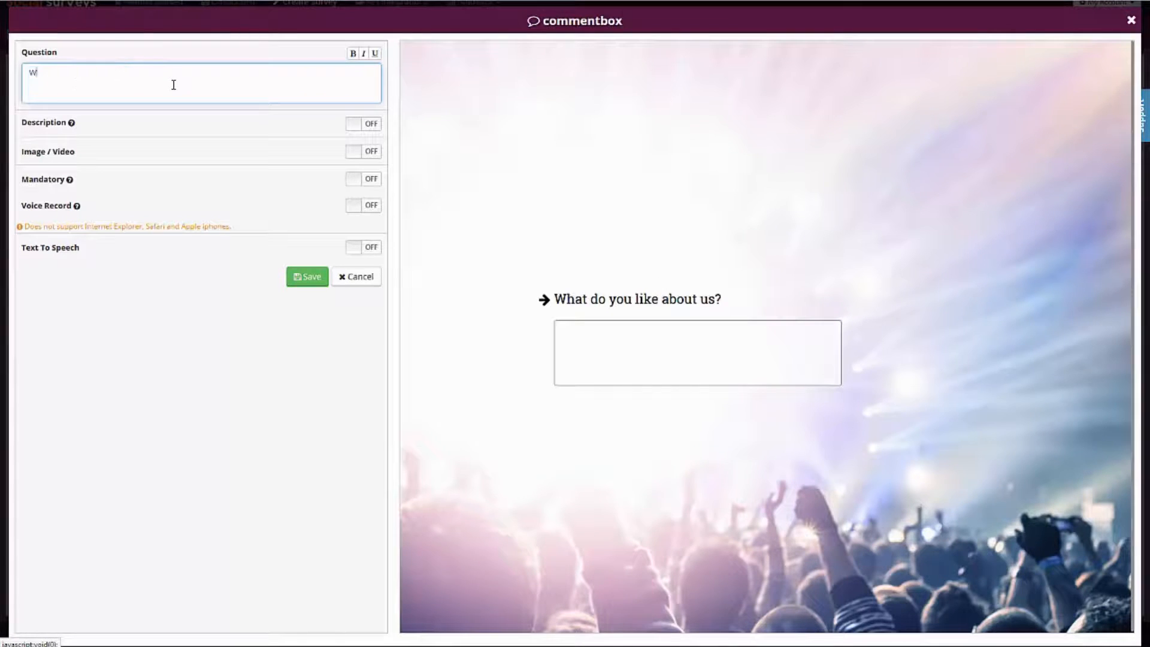
pyautogui.write('hy do you l')
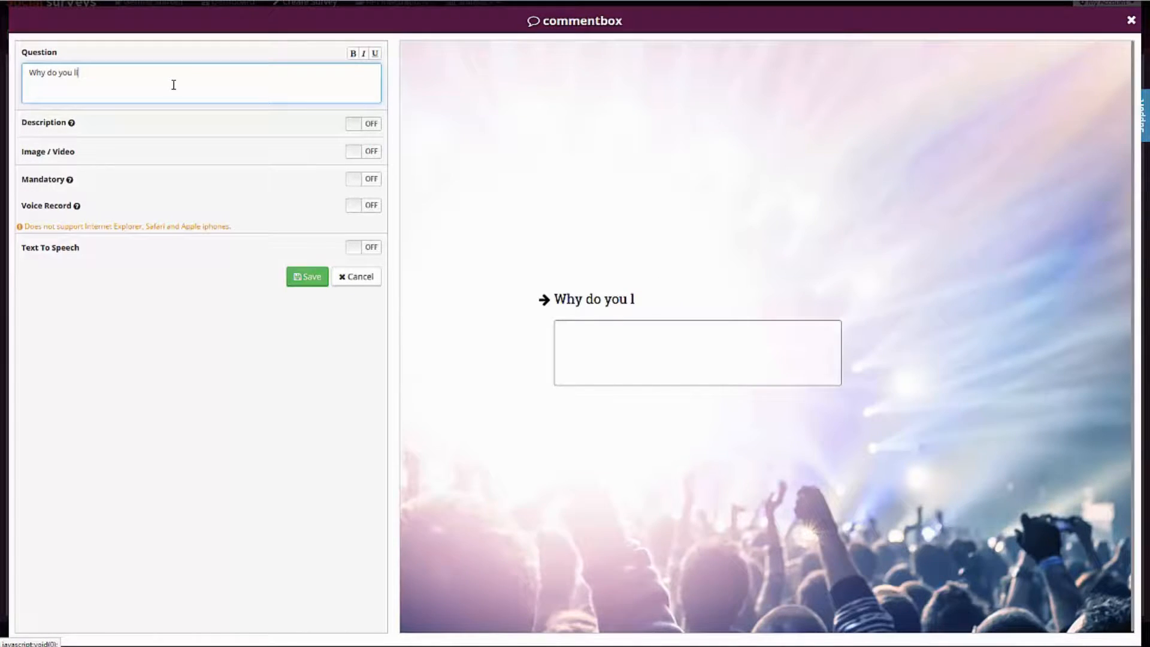
pyautogui.write('ike Dance music?')
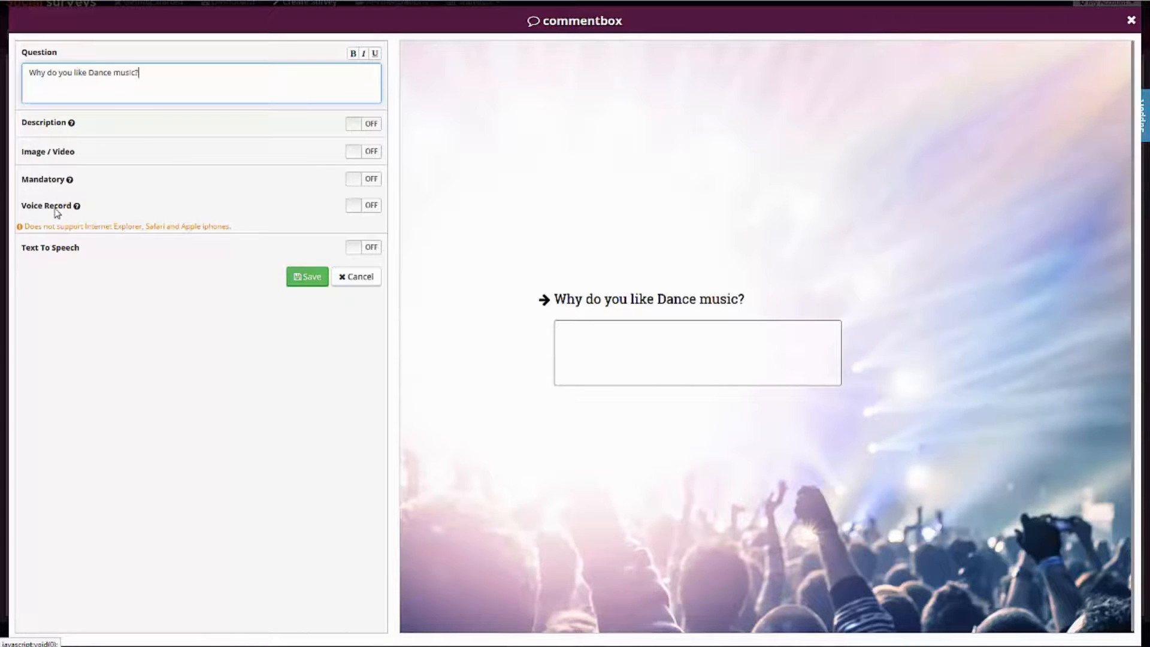
pyautogui.click(373, 207)
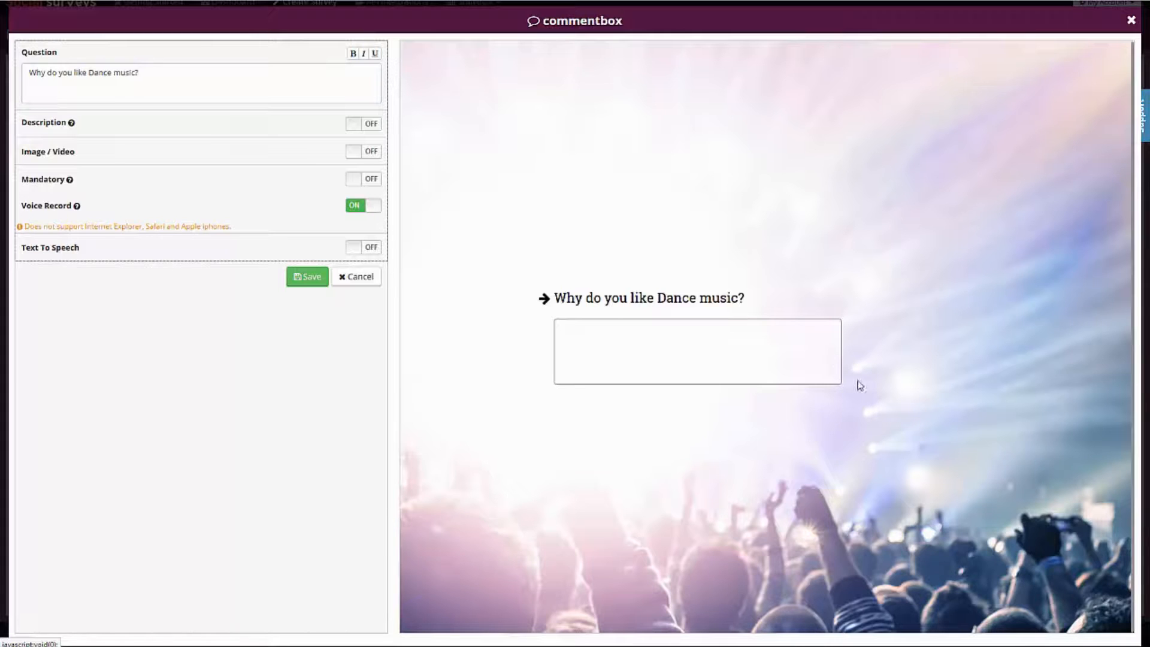
pyautogui.click(304, 278)
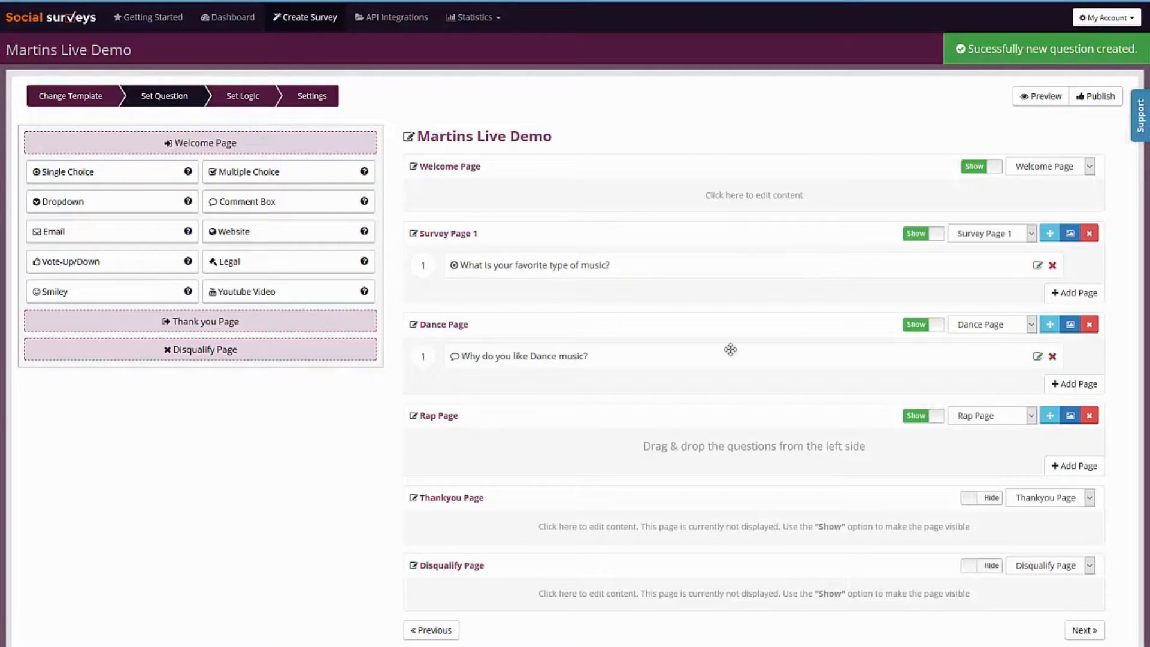
# Add a comment box asking "Why do you like rap music?" to the Rap Page, with Voice Record enabled, and save it.
pyautogui.moveTo(264, 200); pyautogui.dragTo(695, 448)
pyautogui.scroll(-1, 1011, 306)
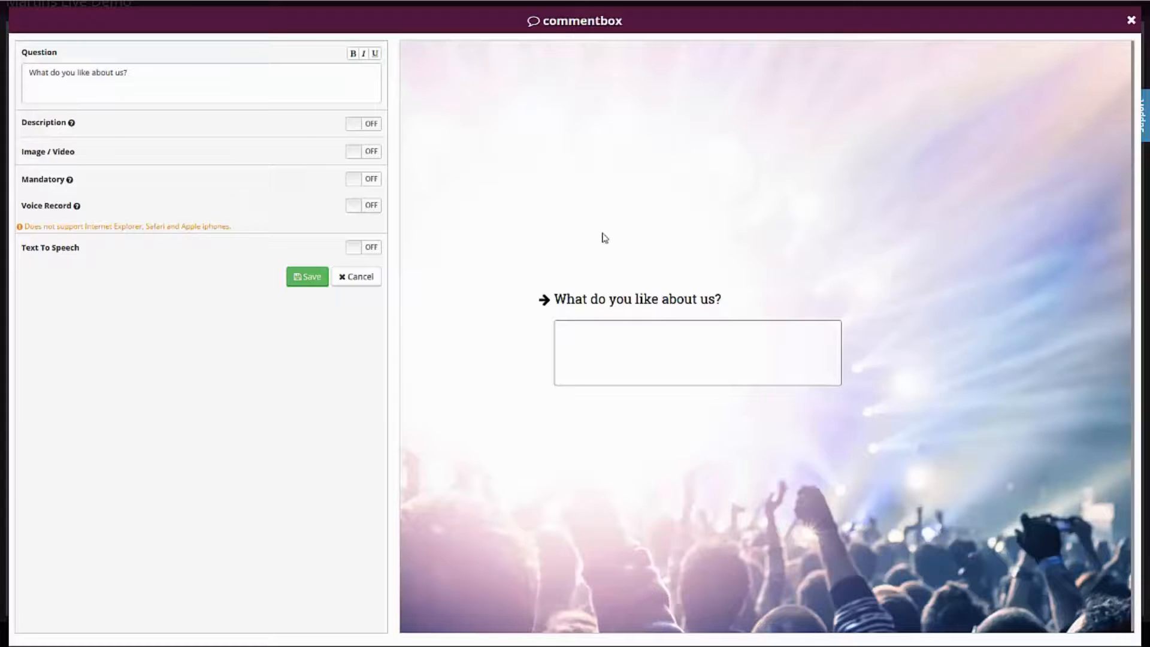
pyautogui.tripleClick(187, 88)
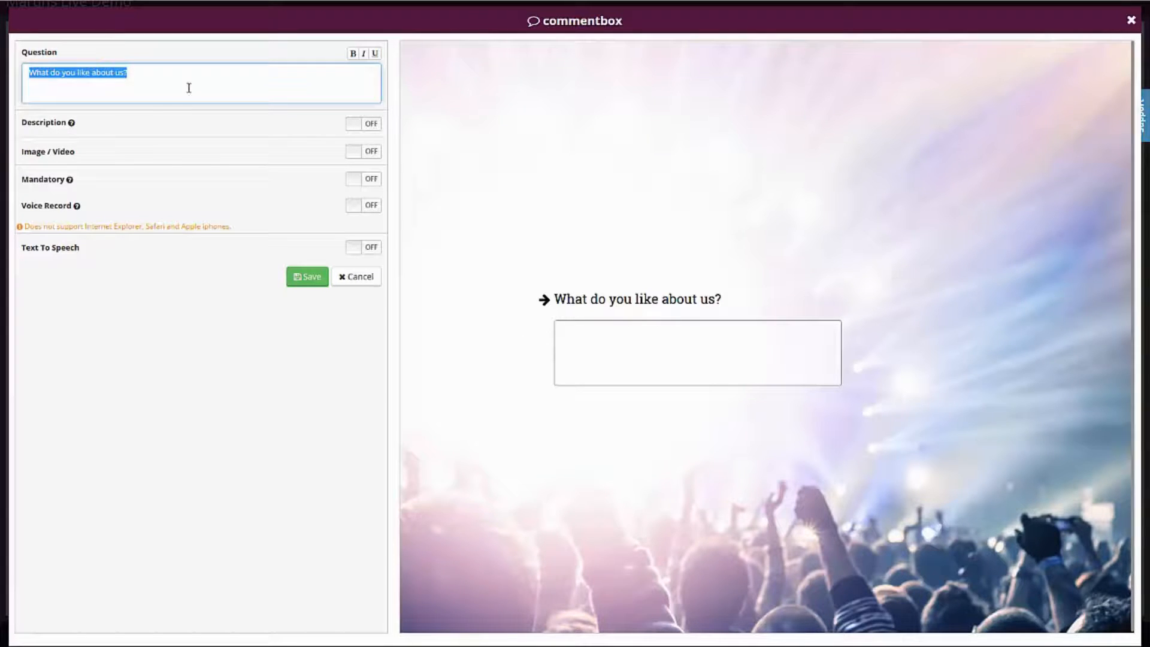
pyautogui.write('What')
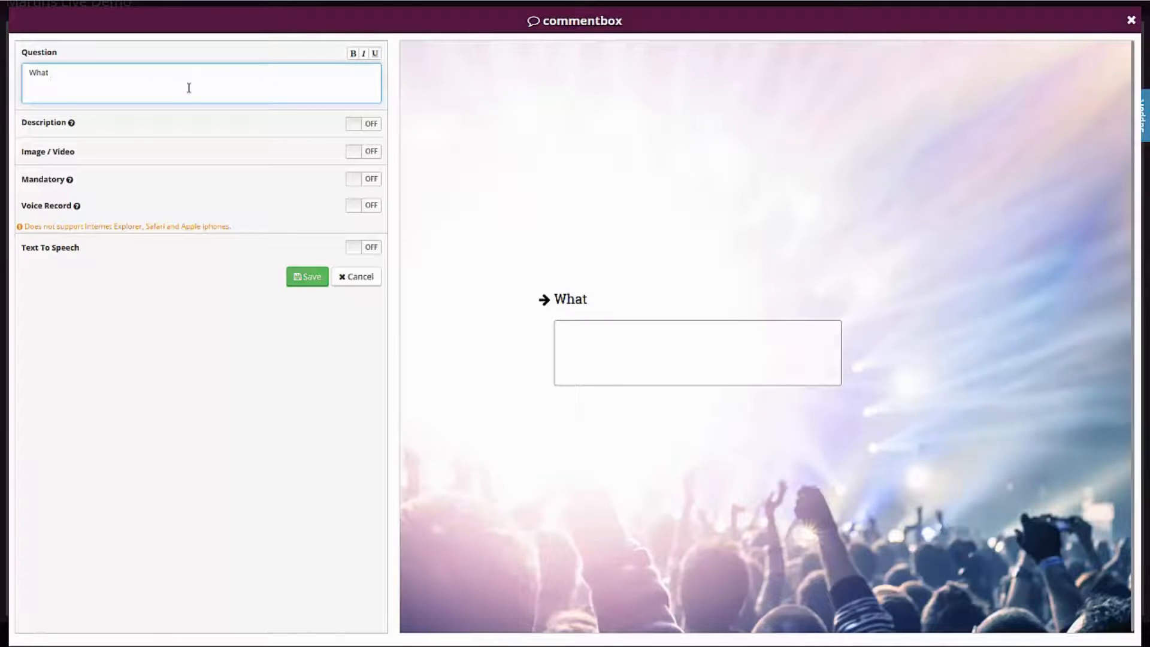
pyautogui.press('BackSpace')
pyautogui.press('BackSpace')
pyautogui.write('y do you l')
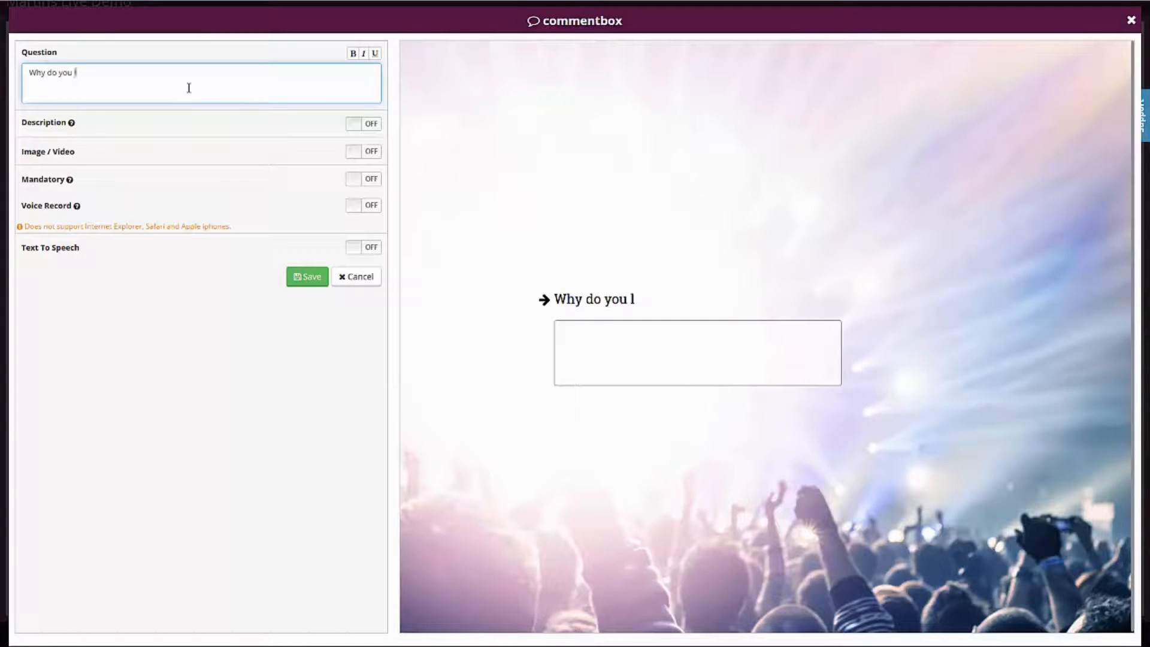
pyautogui.write('ike rap music?')
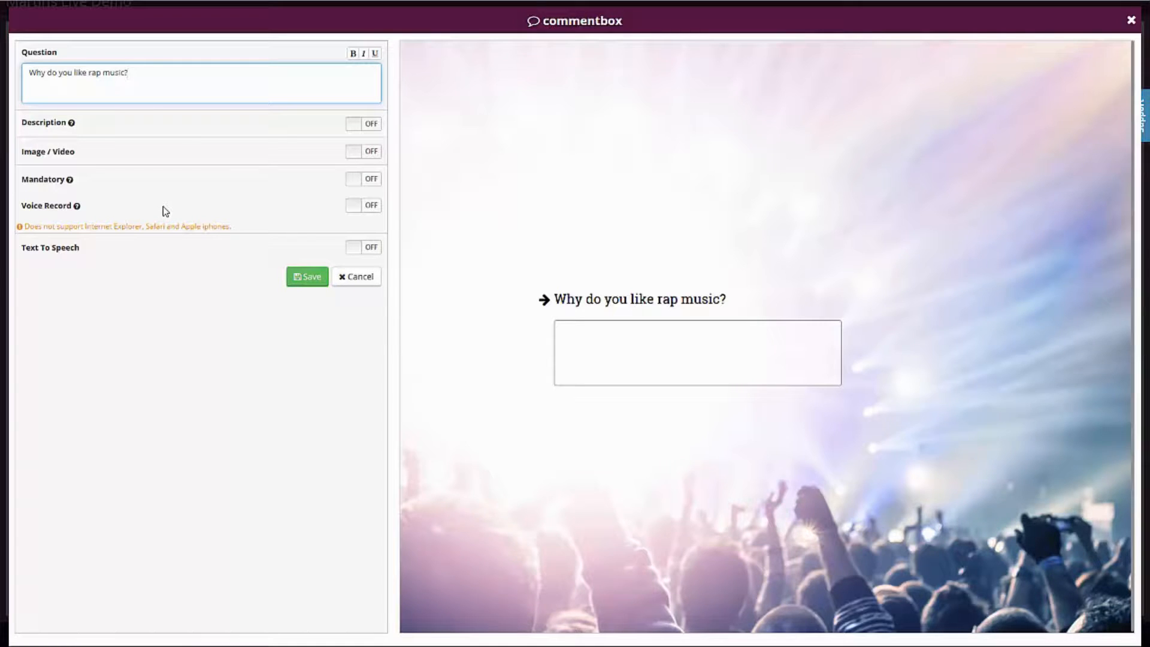
pyautogui.click(363, 210)
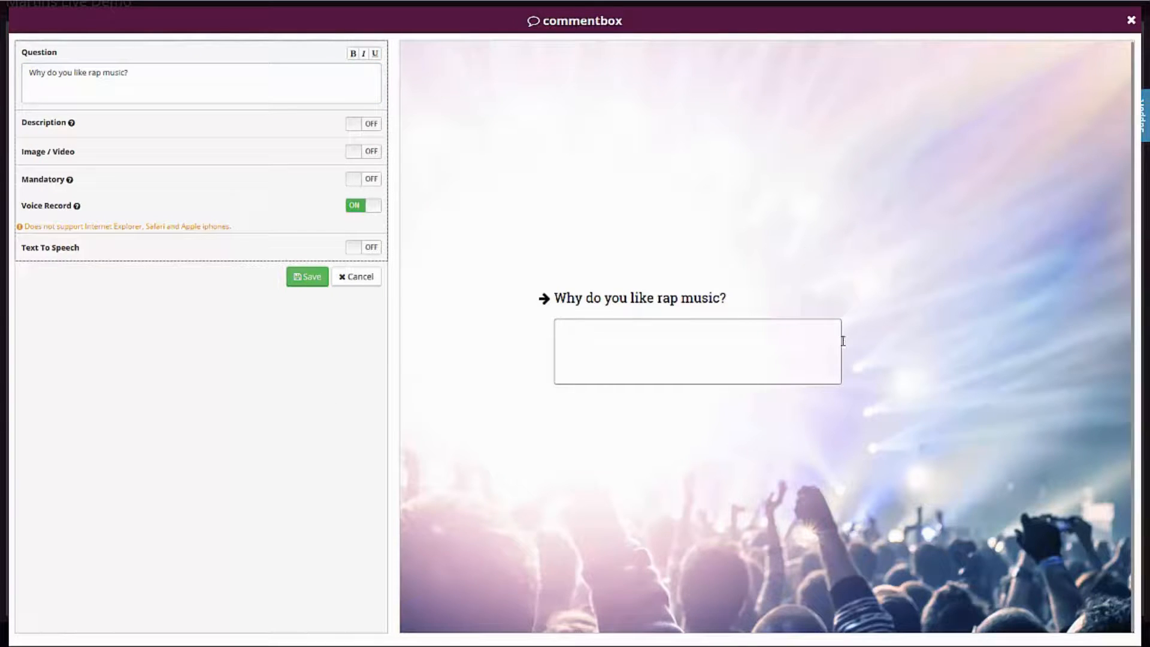
pyautogui.click(310, 278)
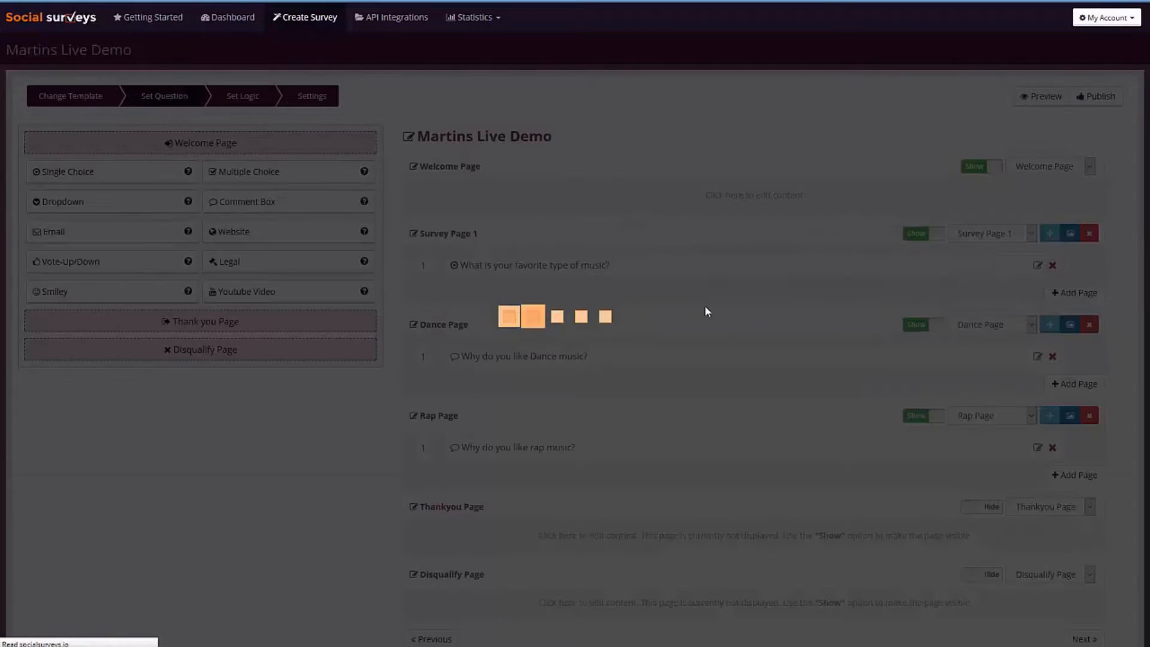
# Show the Thankyou Page in the survey and replace its message with "Thanks for letting us know!".
pyautogui.scroll(-1, 693, 369)
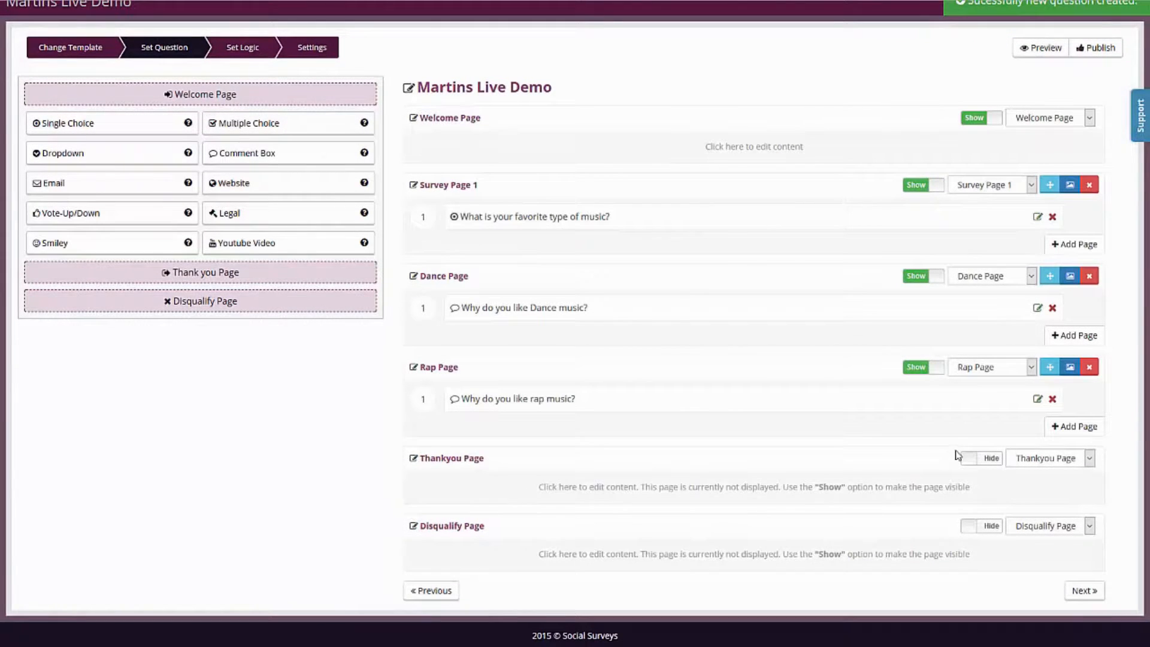
pyautogui.click(972, 459)
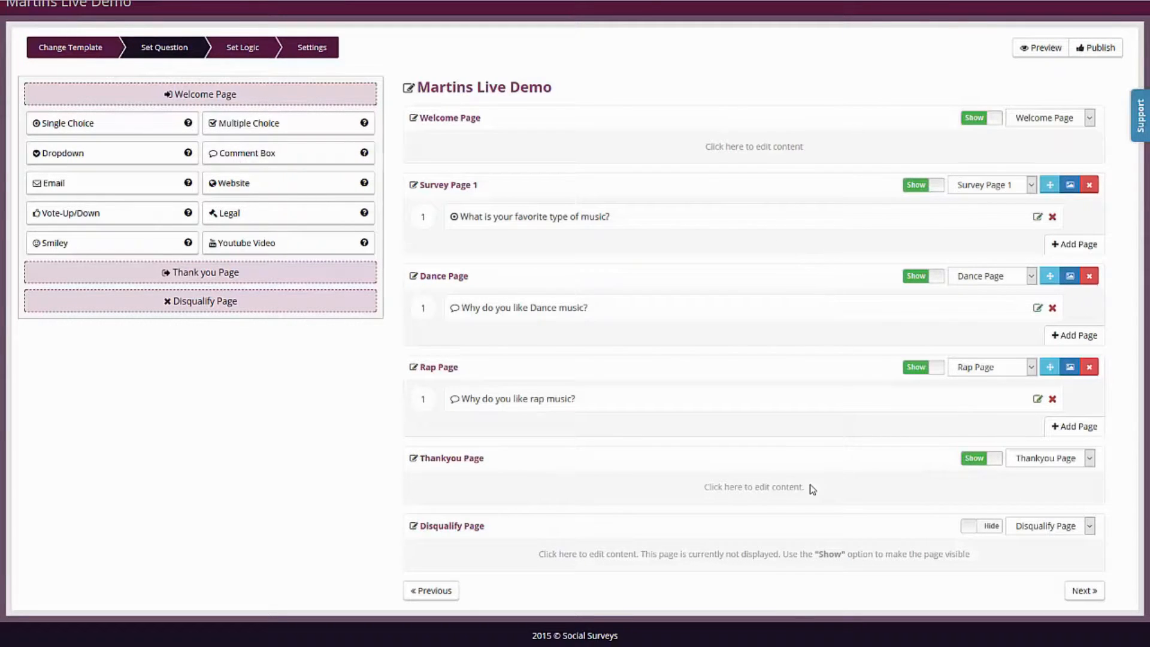
pyautogui.click(760, 486)
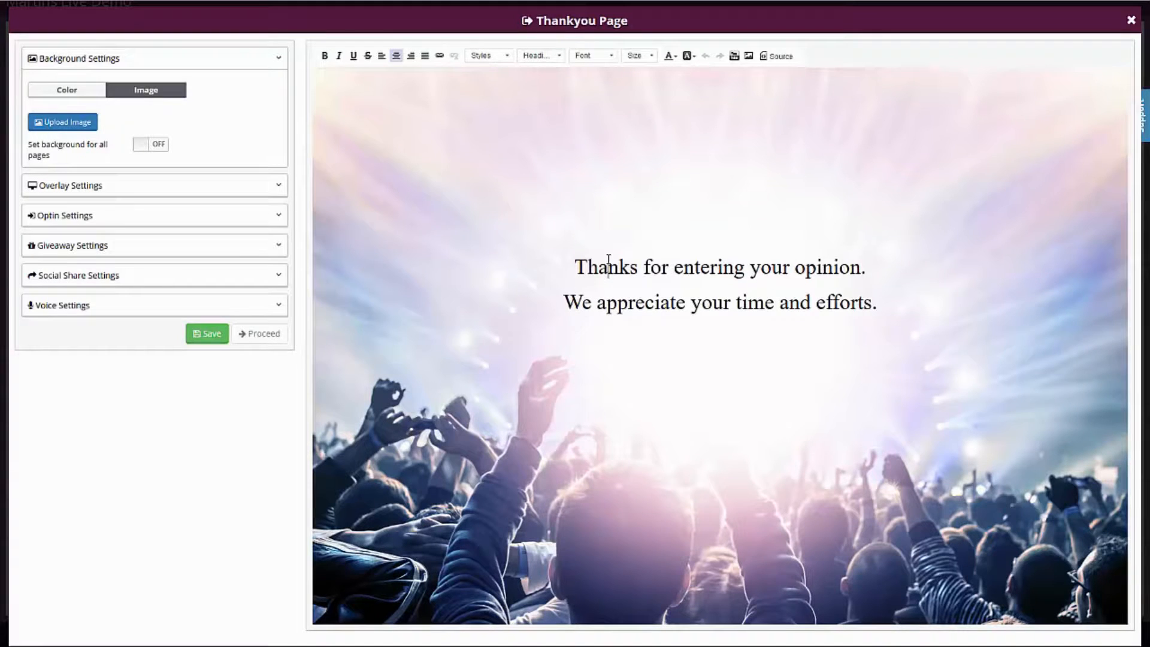
pyautogui.moveTo(738, 276); pyautogui.dragTo(961, 296)
pyautogui.moveTo(886, 304); pyautogui.dragTo(654, 271)
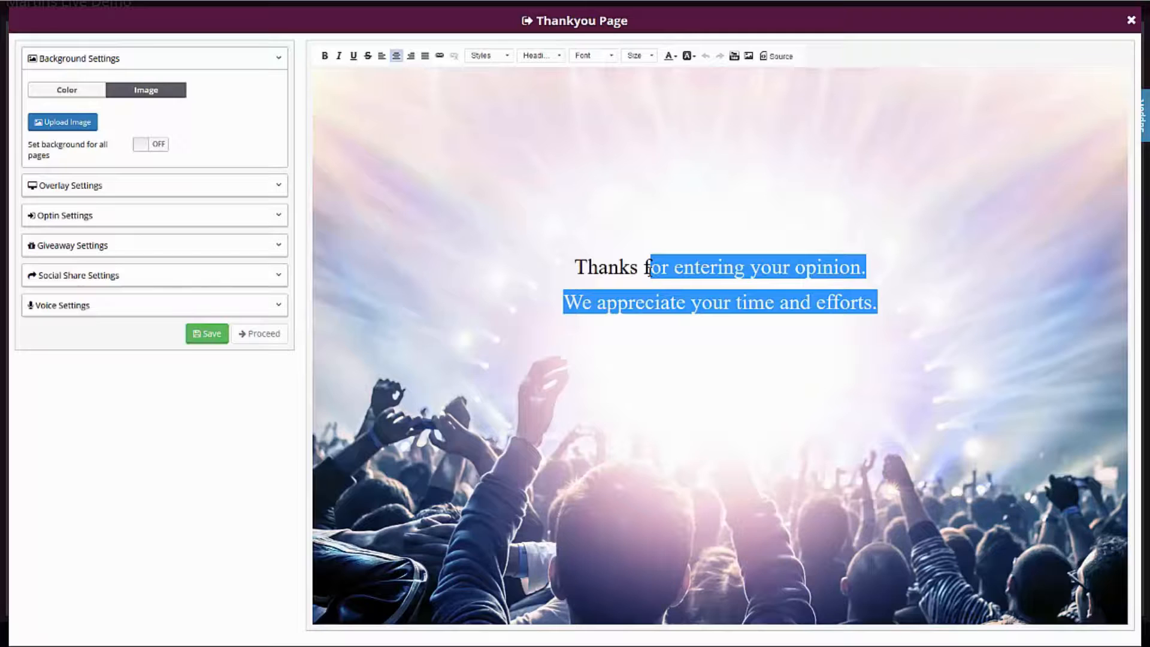
pyautogui.write('or letting us ')
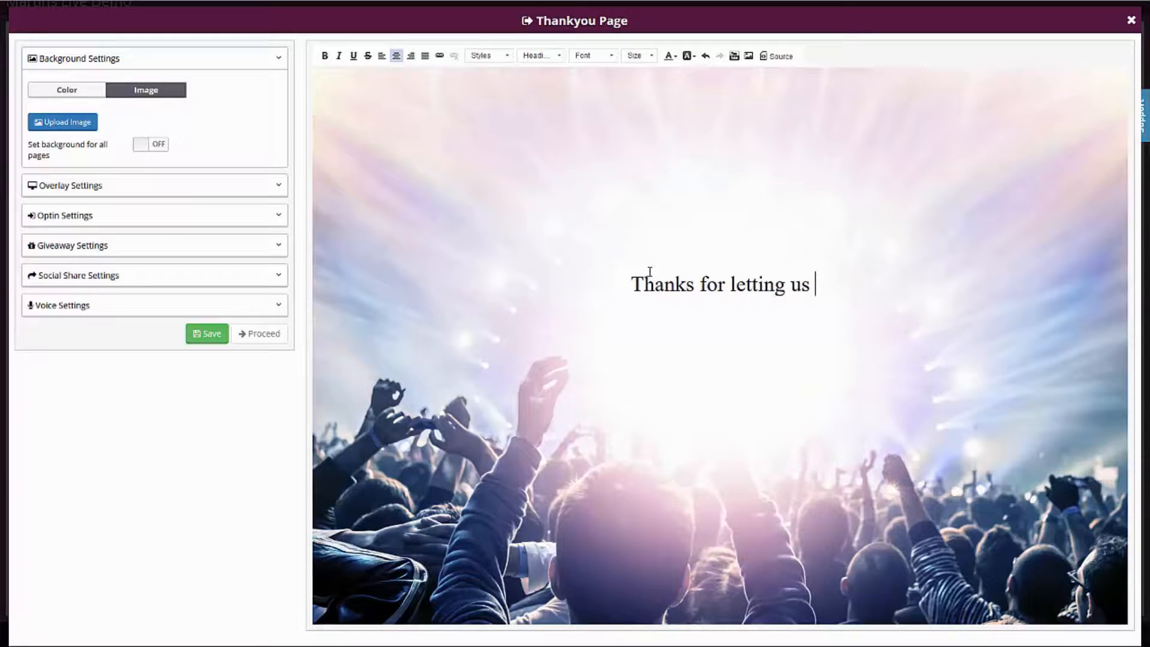
pyautogui.write('know!')
# Set the font of the whole thank-you message to Arial.
pyautogui.hotkey('ctrl', 'a')
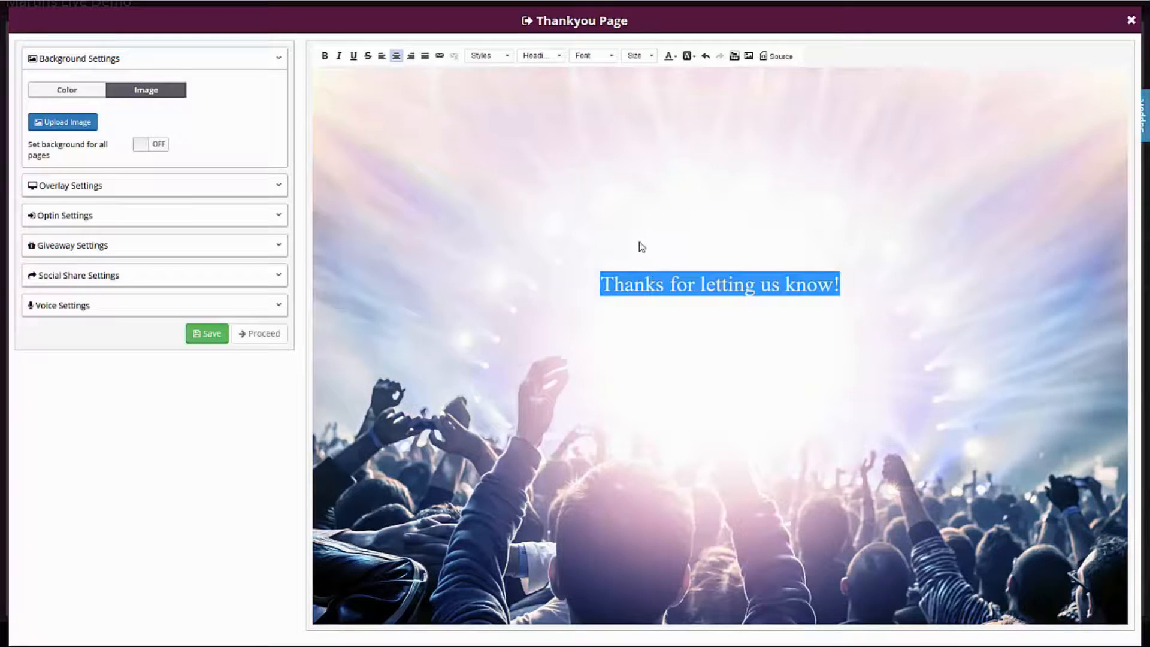
pyautogui.click(608, 57)
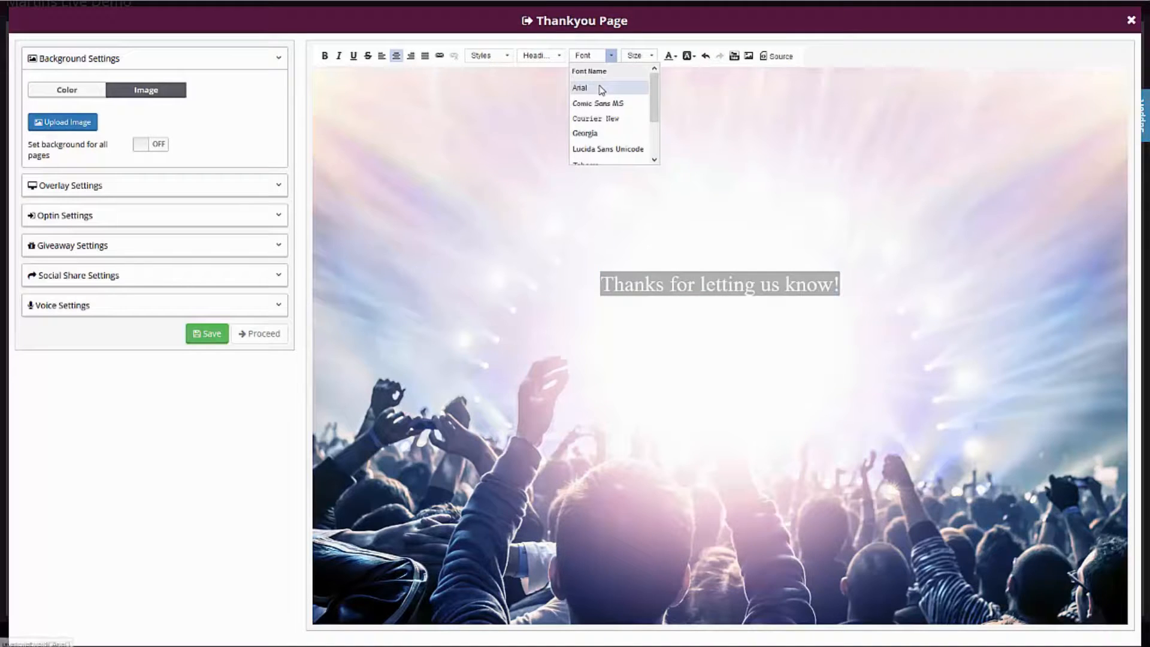
pyautogui.click(601, 85)
pyautogui.click(803, 351)
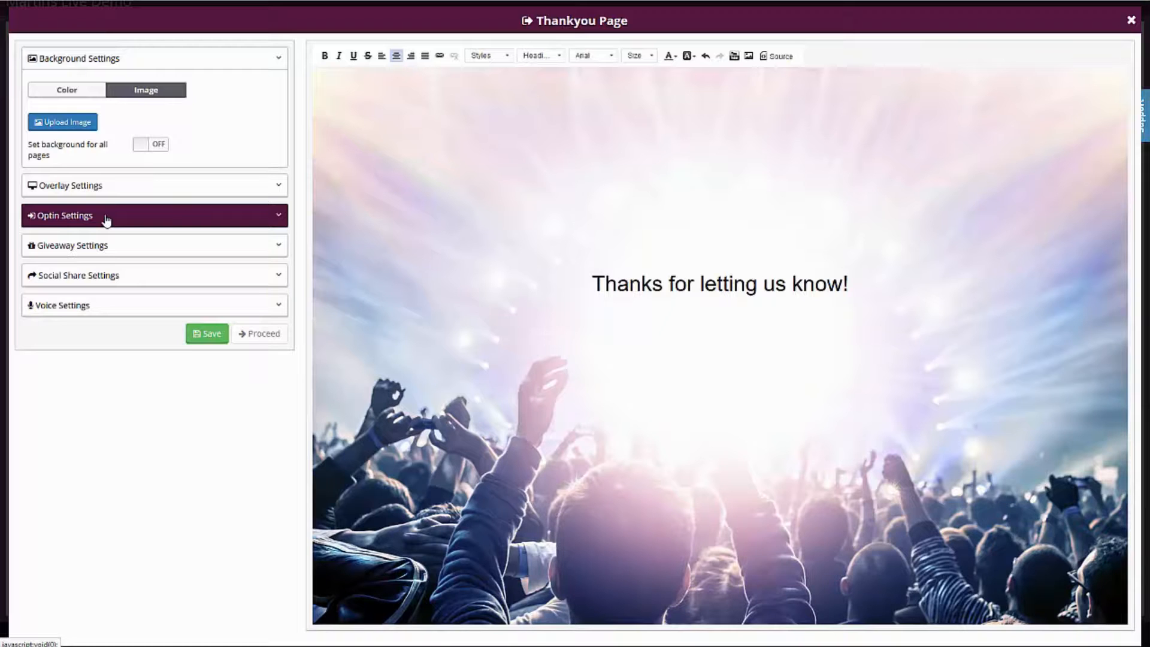
pyautogui.click(79, 247)
pyautogui.click(120, 173)
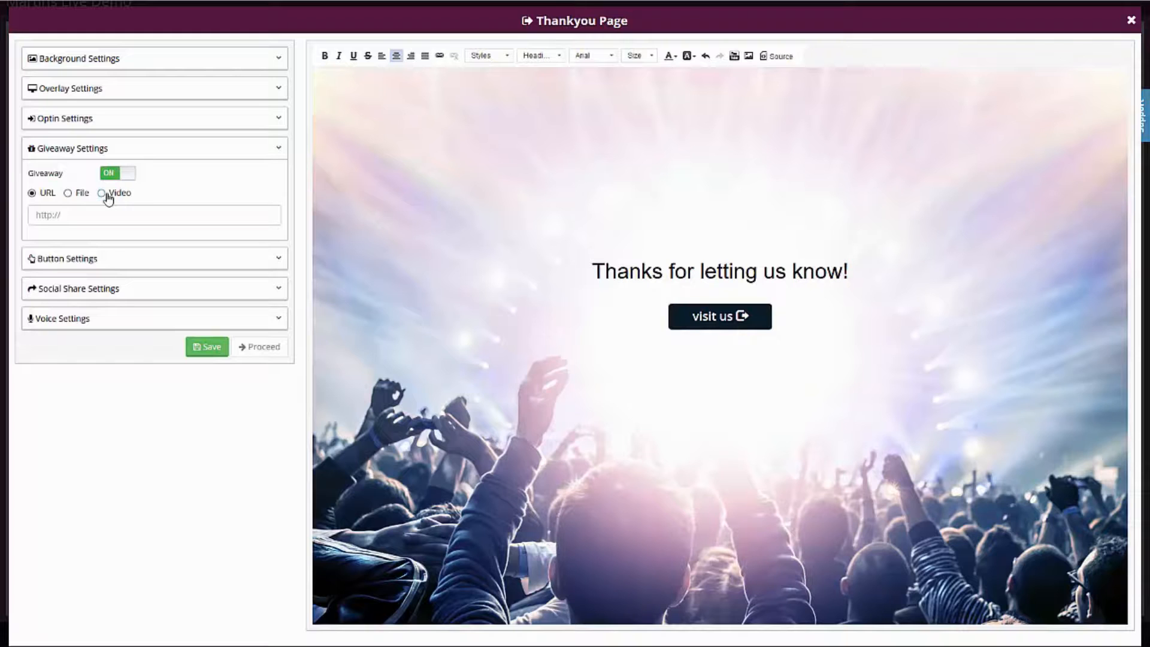
pyautogui.click(125, 175)
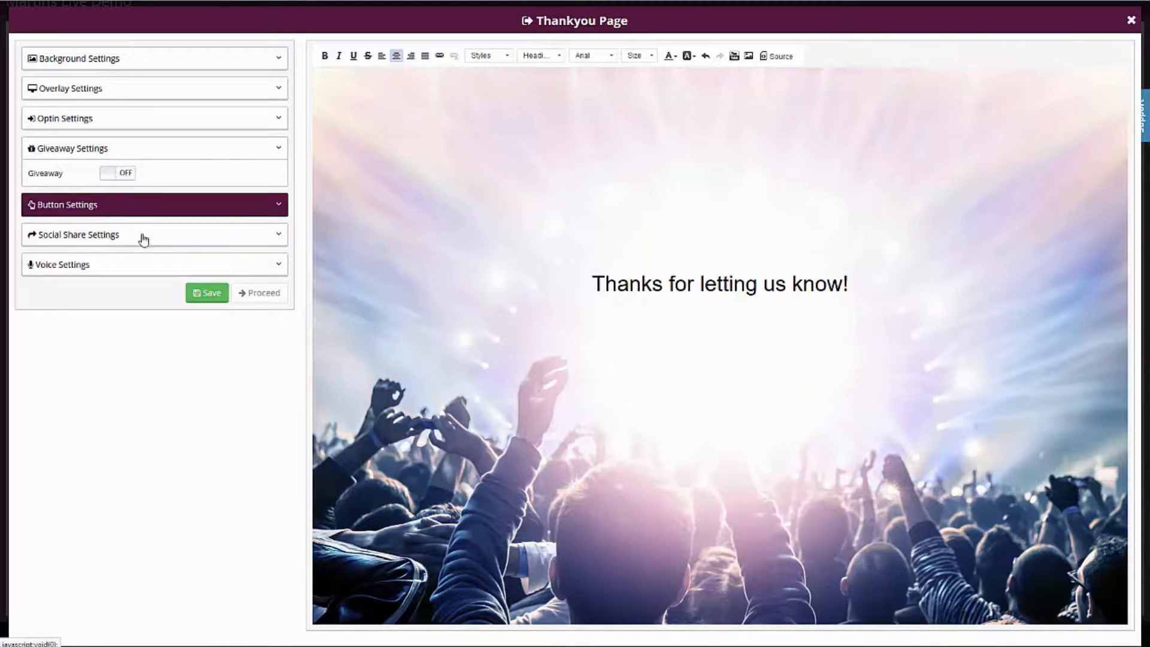
# Enable Facebook Share and Google + sharing on the Thankyou Page, leaving Tweet off.
pyautogui.click(76, 239)
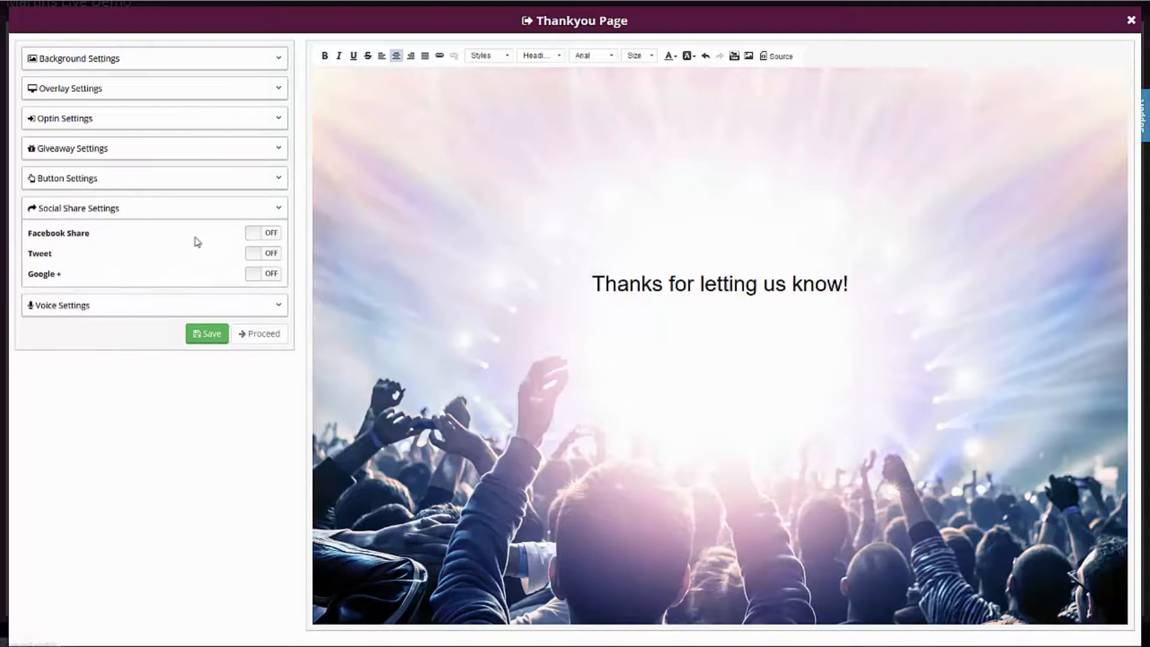
pyautogui.click(264, 233)
pyautogui.click(268, 253)
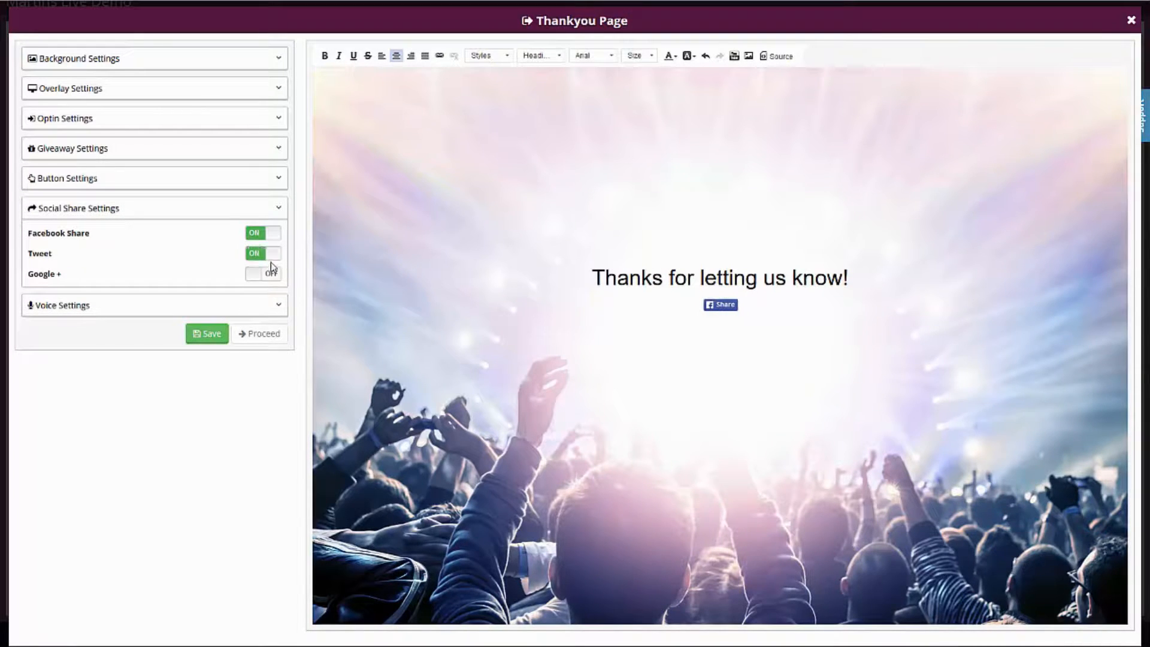
pyautogui.click(269, 274)
pyautogui.click(272, 255)
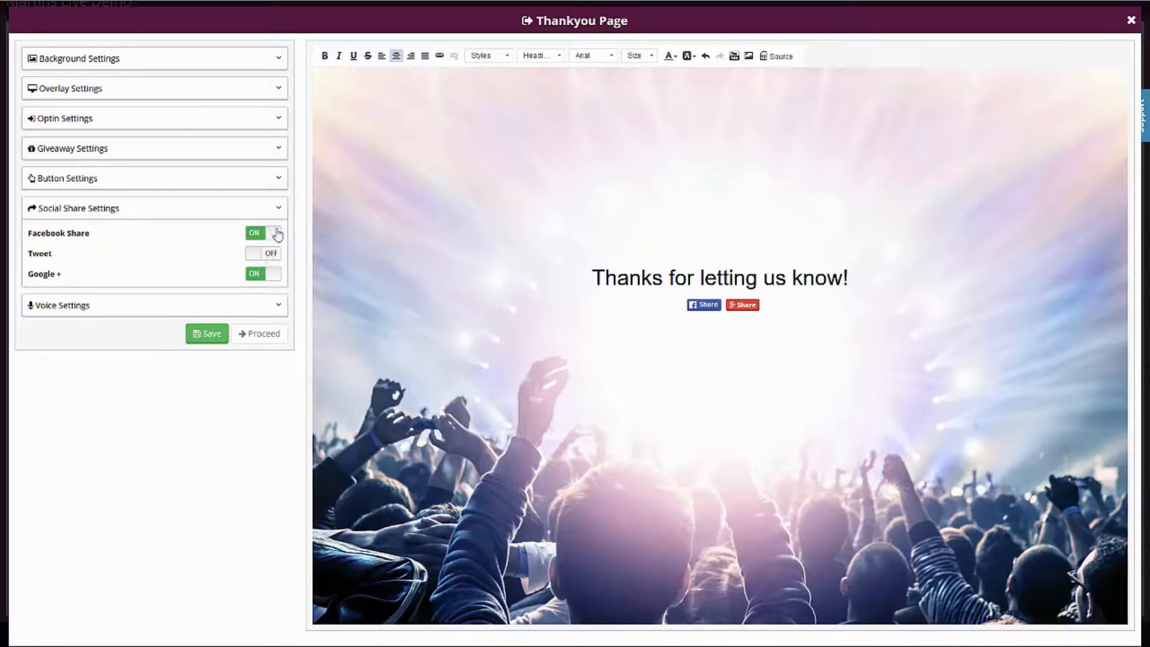
pyautogui.click(179, 210)
pyautogui.click(99, 243)
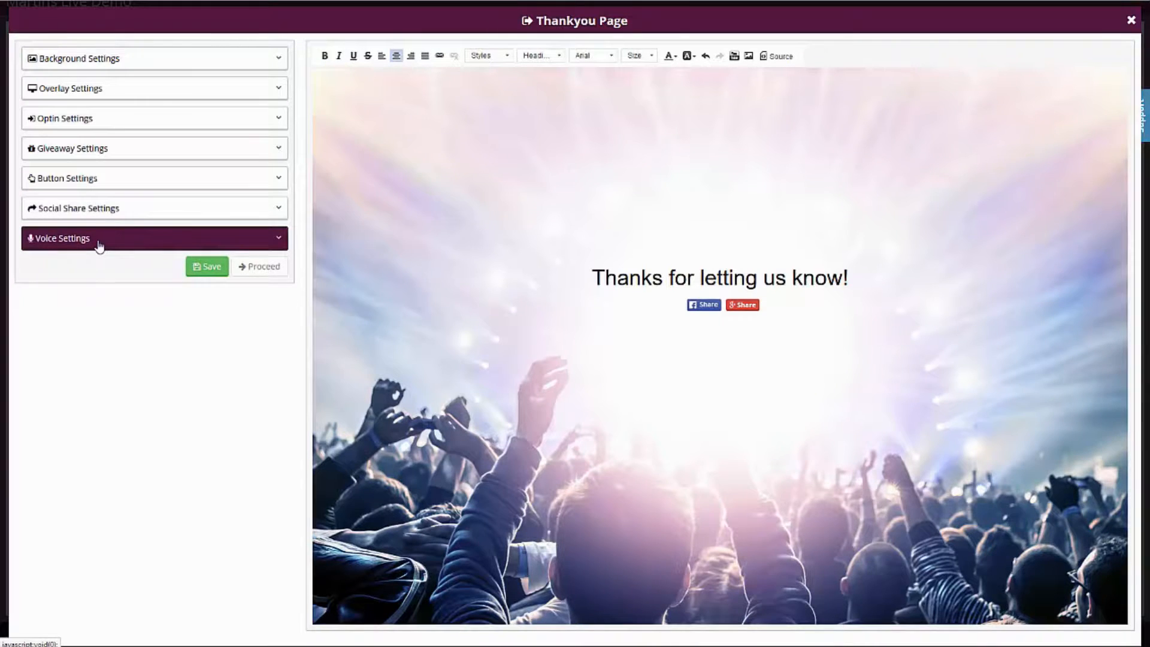
pyautogui.click(99, 243)
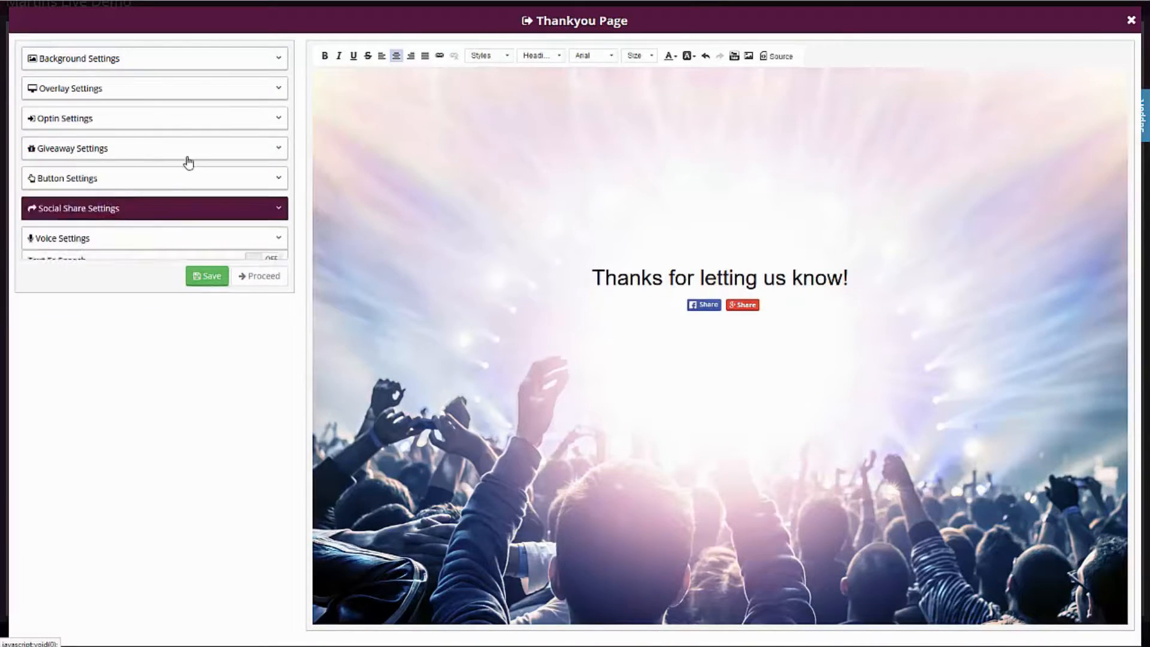
# Turn on the Thankyou Page's optin form and include the Name and Phone Number fields.
pyautogui.click(109, 126)
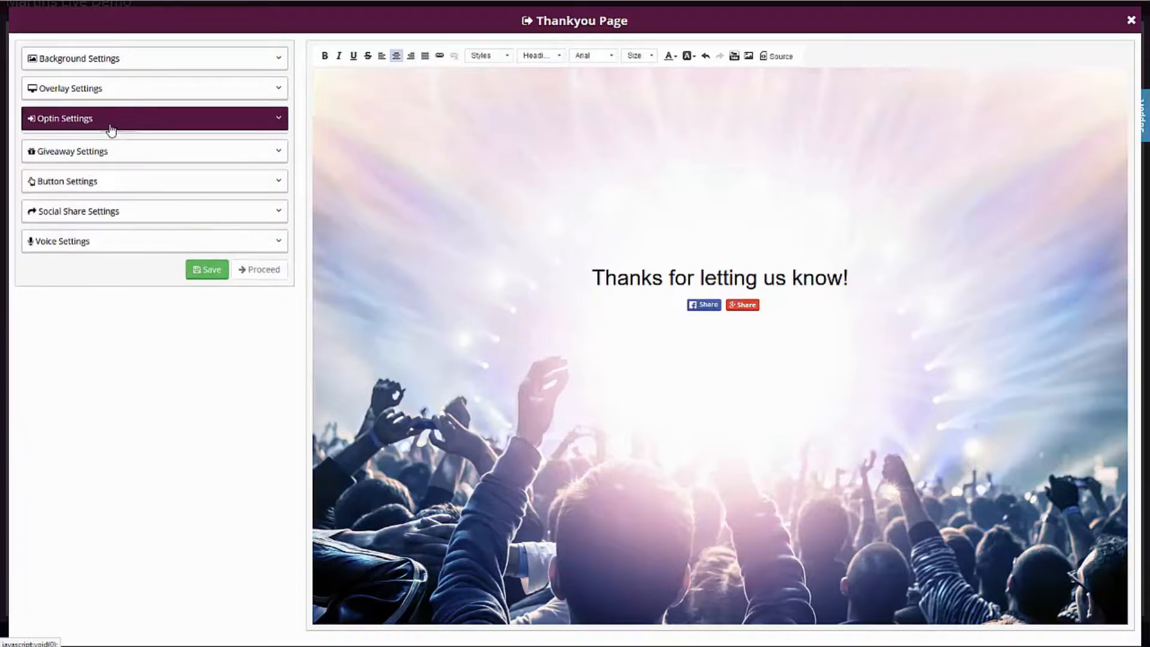
pyautogui.click(118, 144)
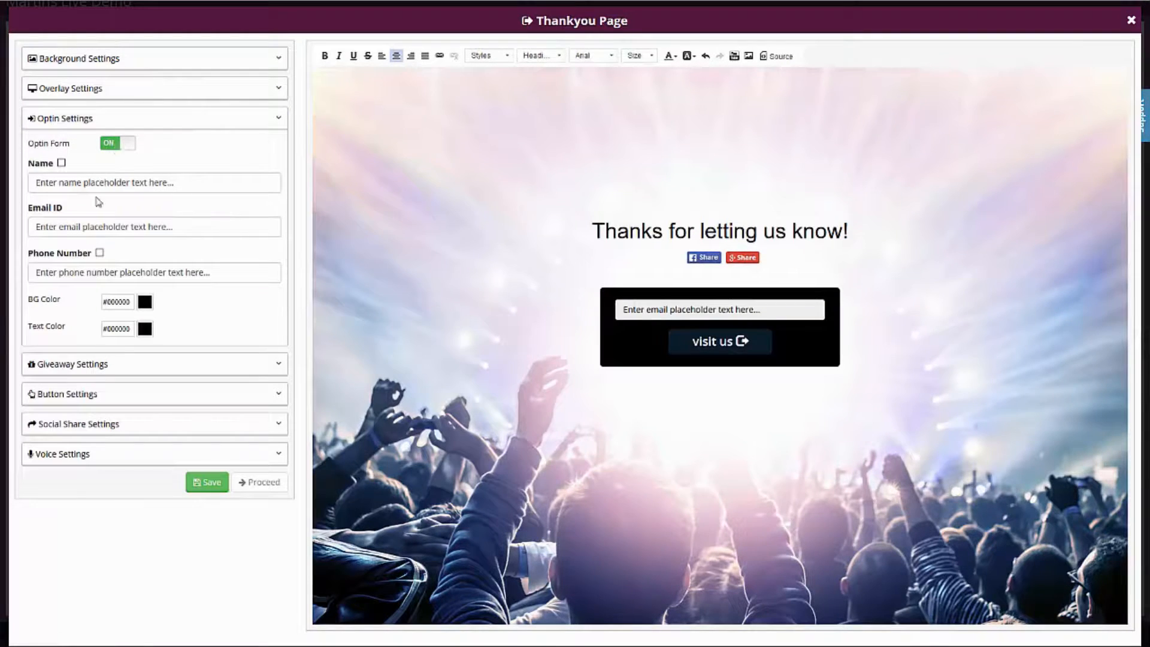
pyautogui.click(61, 164)
pyautogui.click(100, 253)
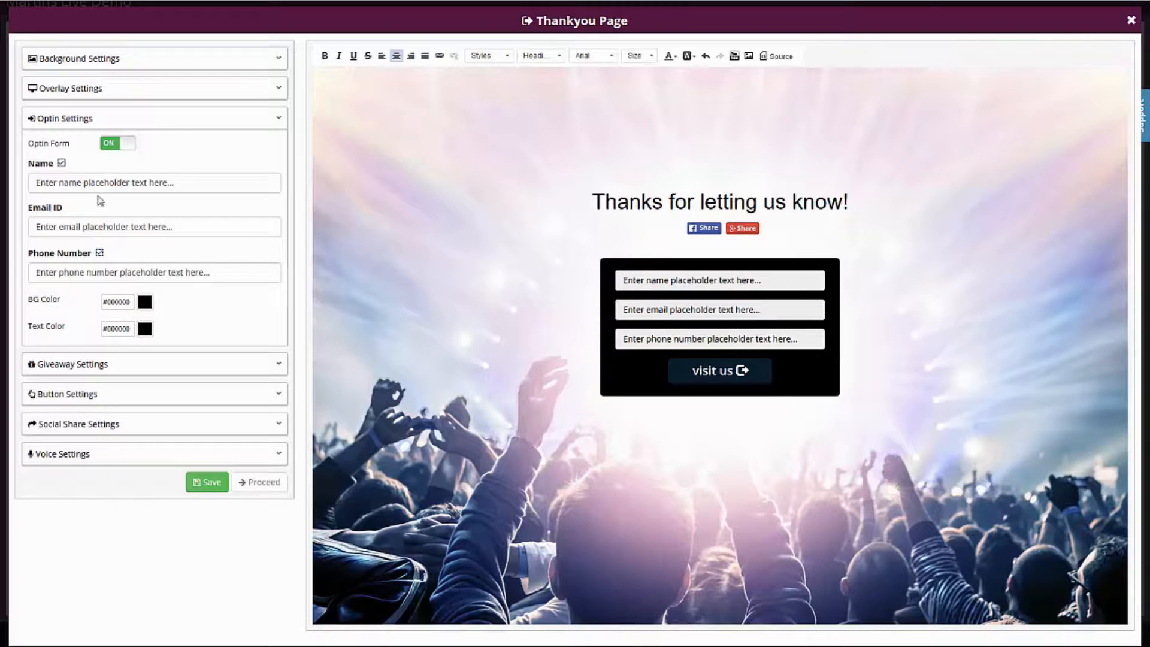
# Set the optin form's placeholder texts to "Name", "Email" and "Phone" for the matching fields.
pyautogui.tripleClick(101, 182)
pyautogui.write('Name')
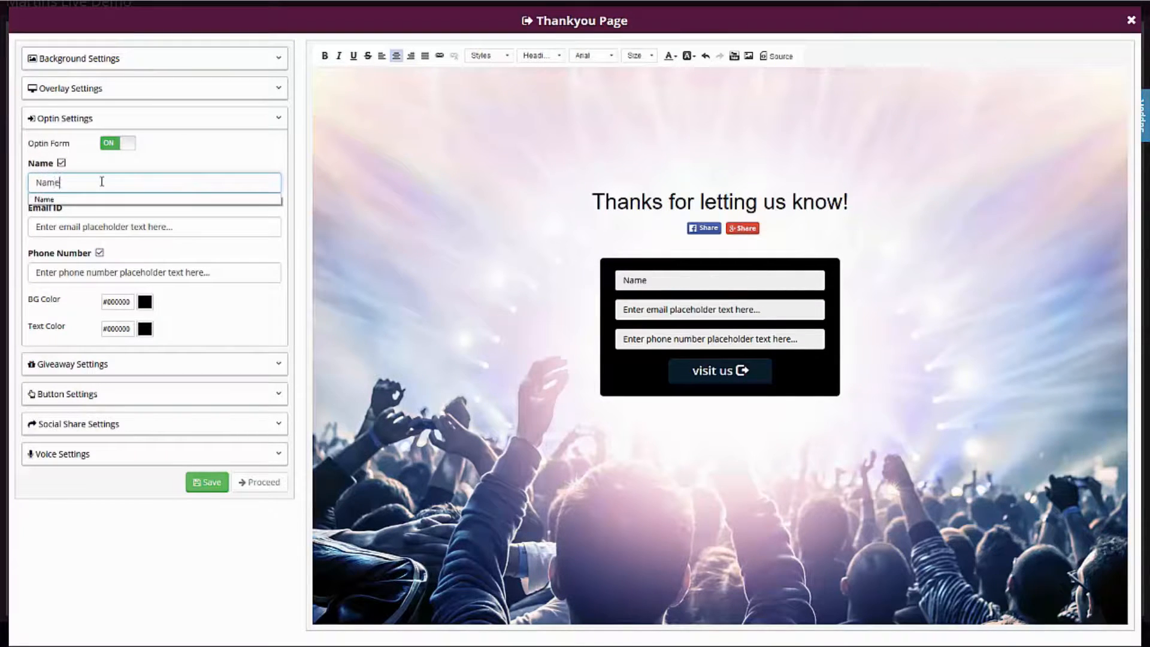
pyautogui.press('Tab')
pyautogui.write('Email')
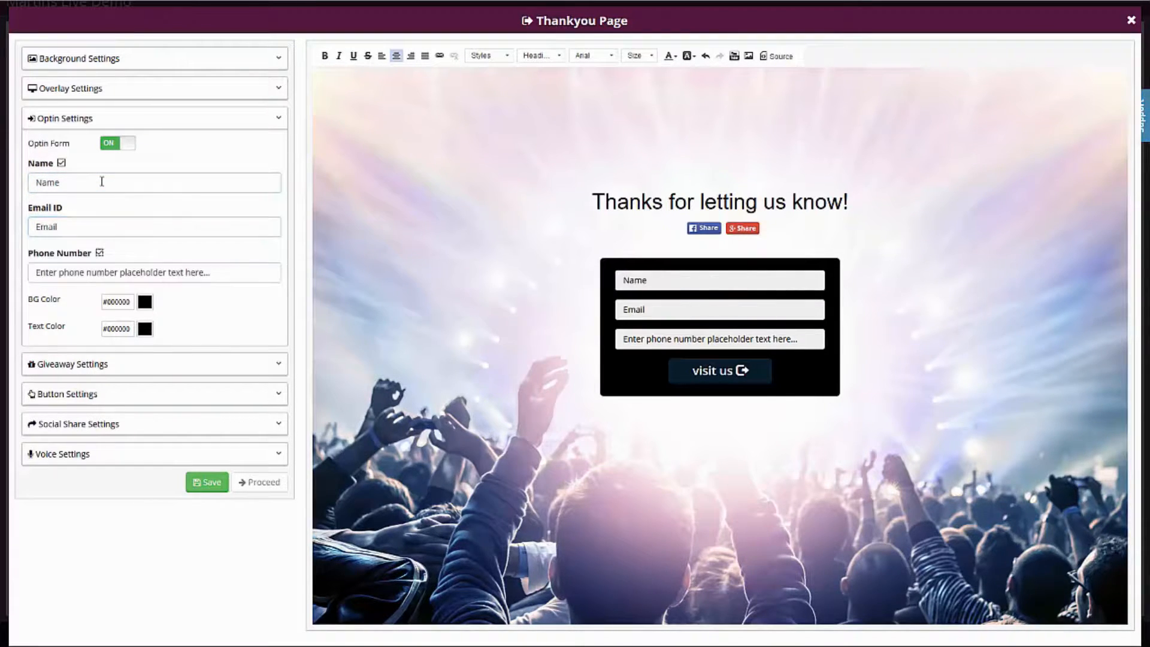
pyautogui.tripleClick(123, 273)
pyautogui.write('Phone')
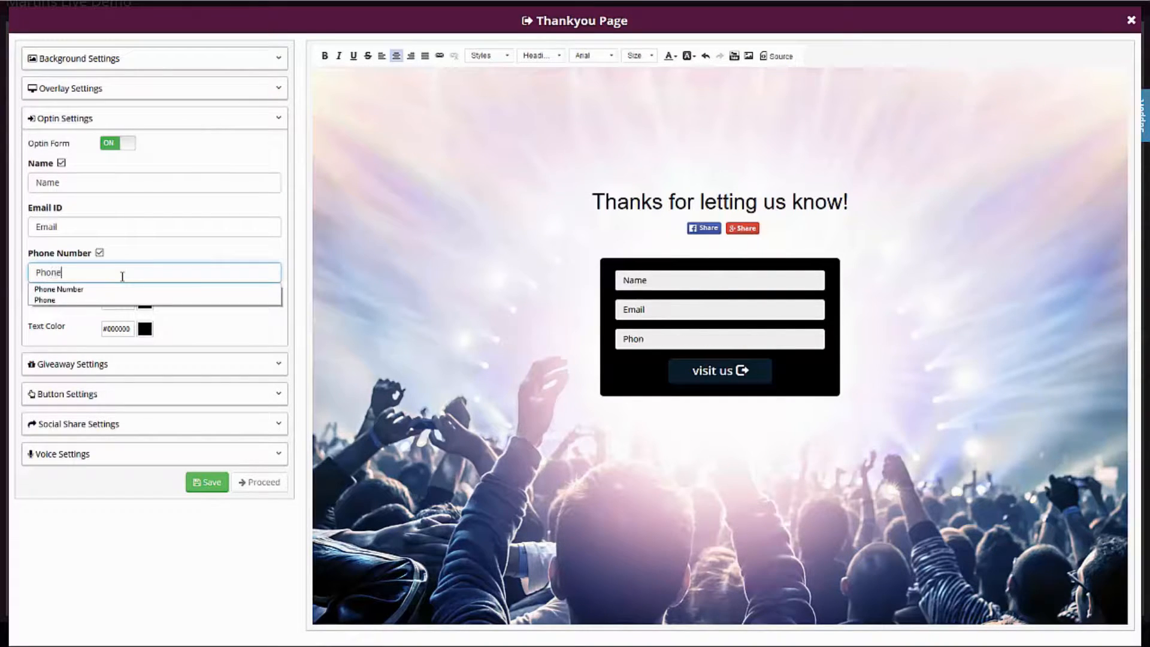
pyautogui.click(204, 332)
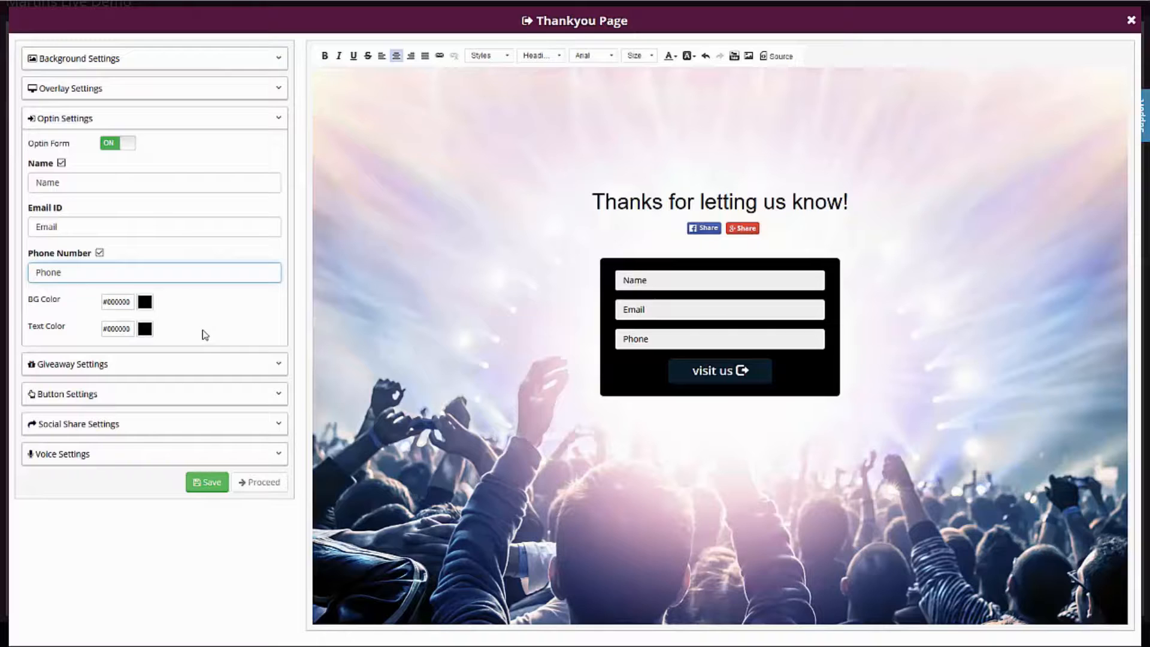
# Change the optin form's background colour to golden yellow (#f0c346).
pyautogui.click(144, 303)
pyautogui.moveTo(191, 358); pyautogui.dragTo(196, 392)
pyautogui.moveTo(163, 342); pyautogui.dragTo(161, 318)
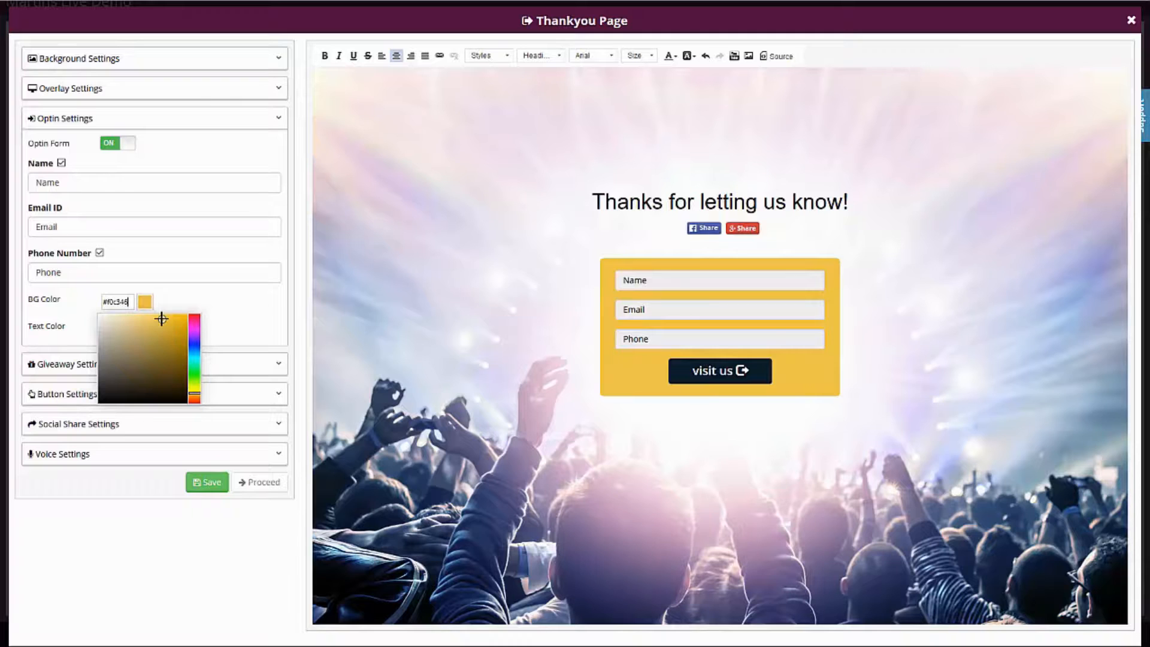
pyautogui.click(208, 306)
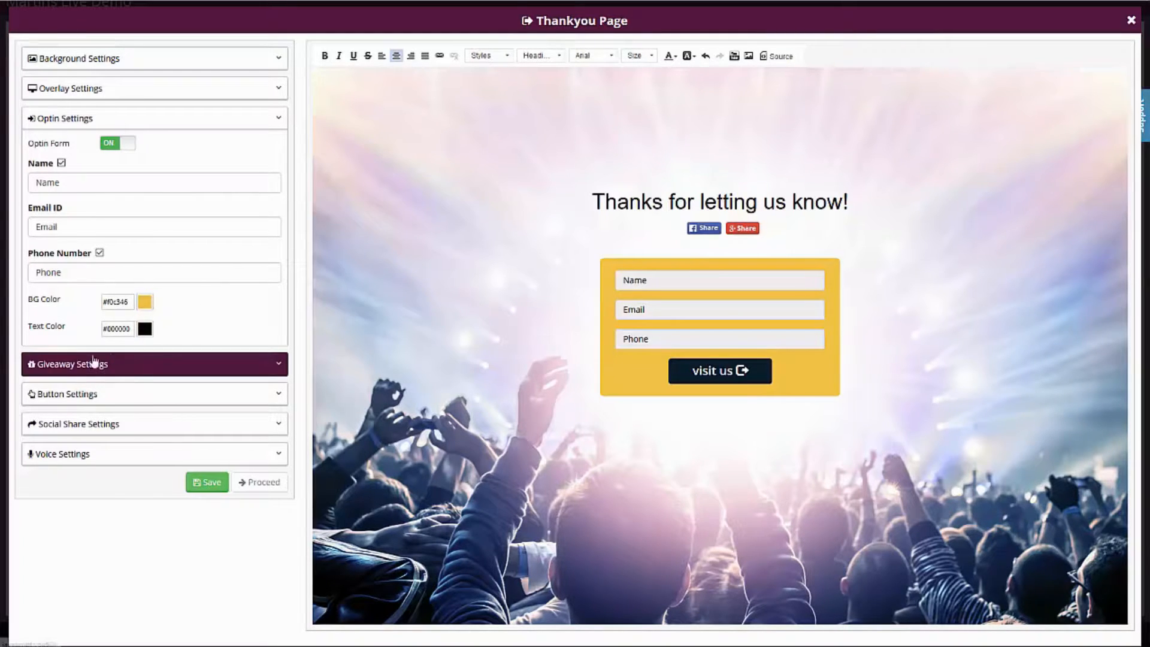
# Set the optin form button's text to "Submit Survey" and its background colour to red.
pyautogui.click(84, 394)
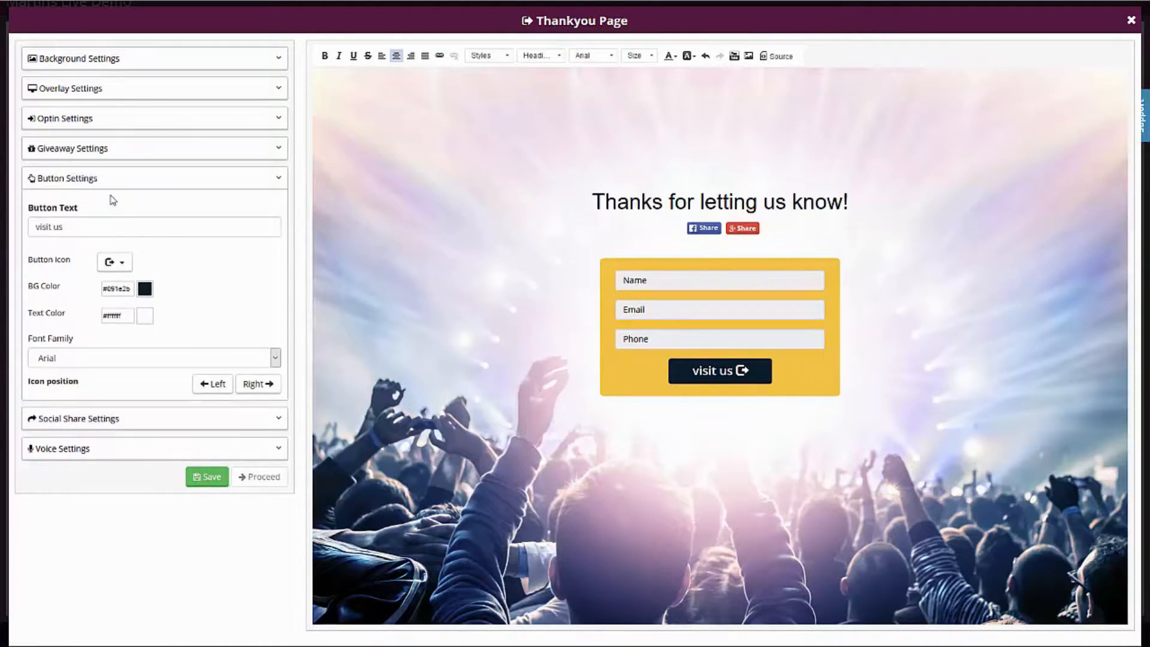
pyautogui.tripleClick(100, 226)
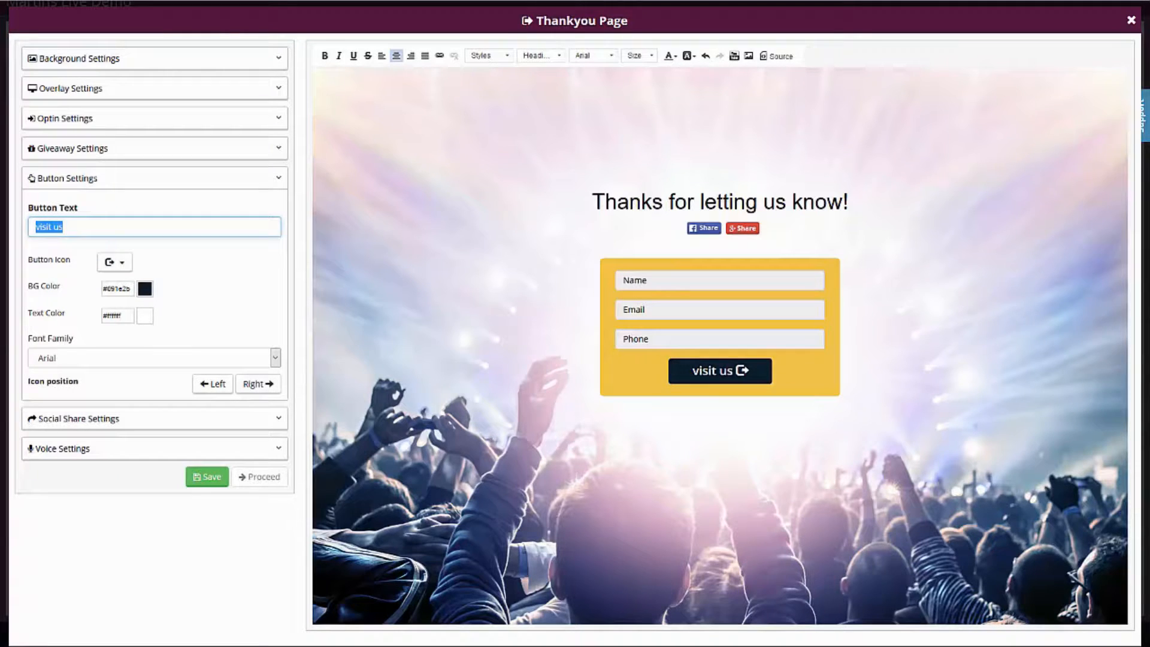
pyautogui.write('Submit Survey')
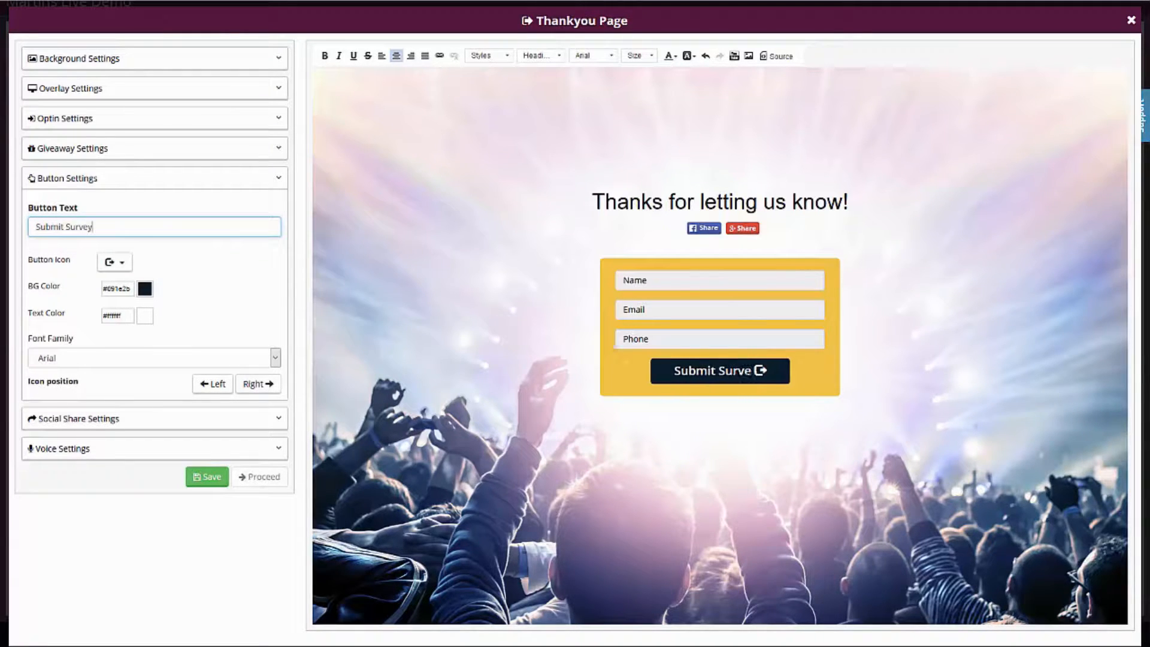
pyautogui.click(152, 296)
pyautogui.click(174, 316)
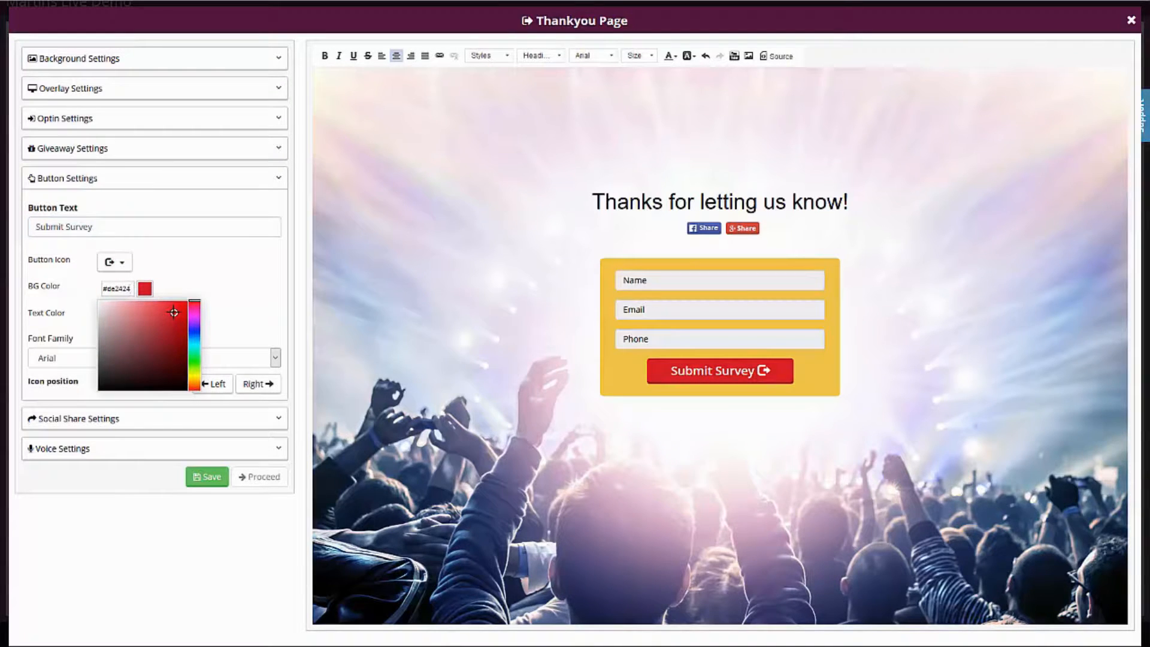
# Save the Thankyou Page and return to the survey's question overview.
pyautogui.click(274, 296)
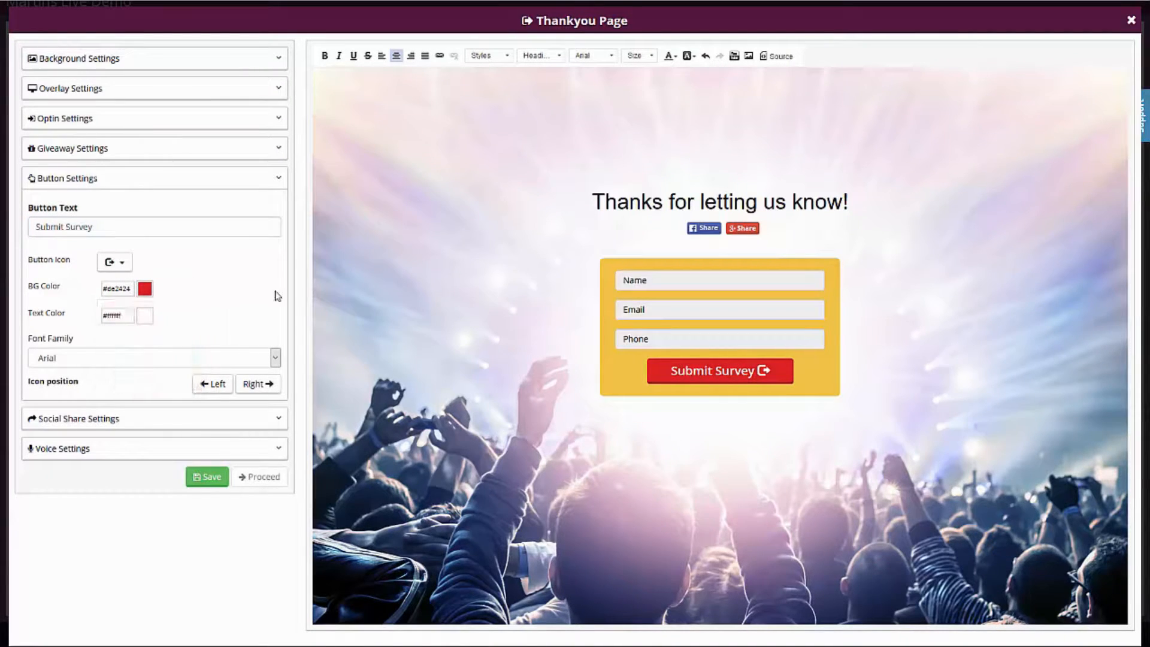
pyautogui.click(204, 478)
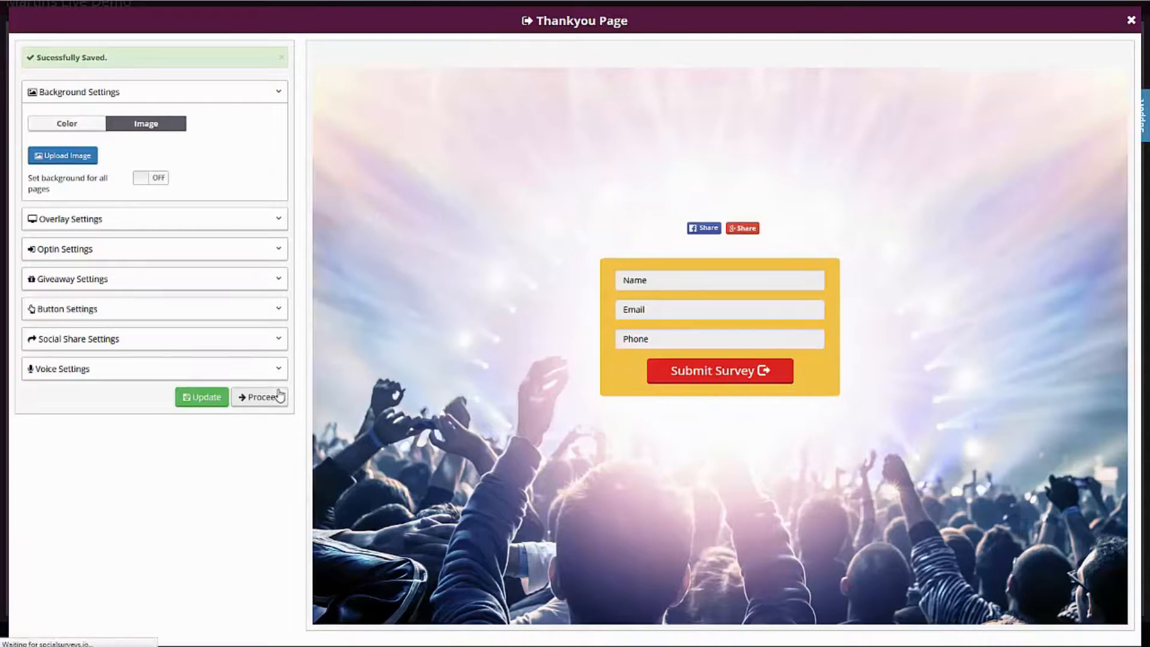
pyautogui.click(264, 399)
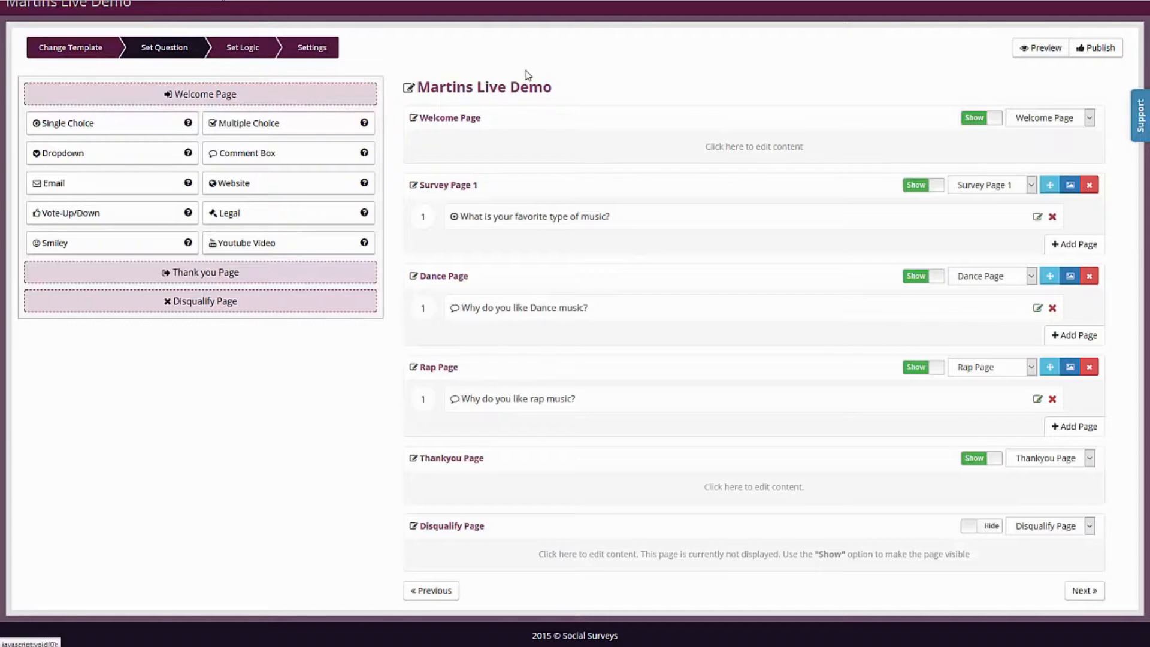
# Save a logic rule that sends respondents answering "Dance" to "What is your favorite type of music?" to the Dance Page.
pyautogui.click(240, 47)
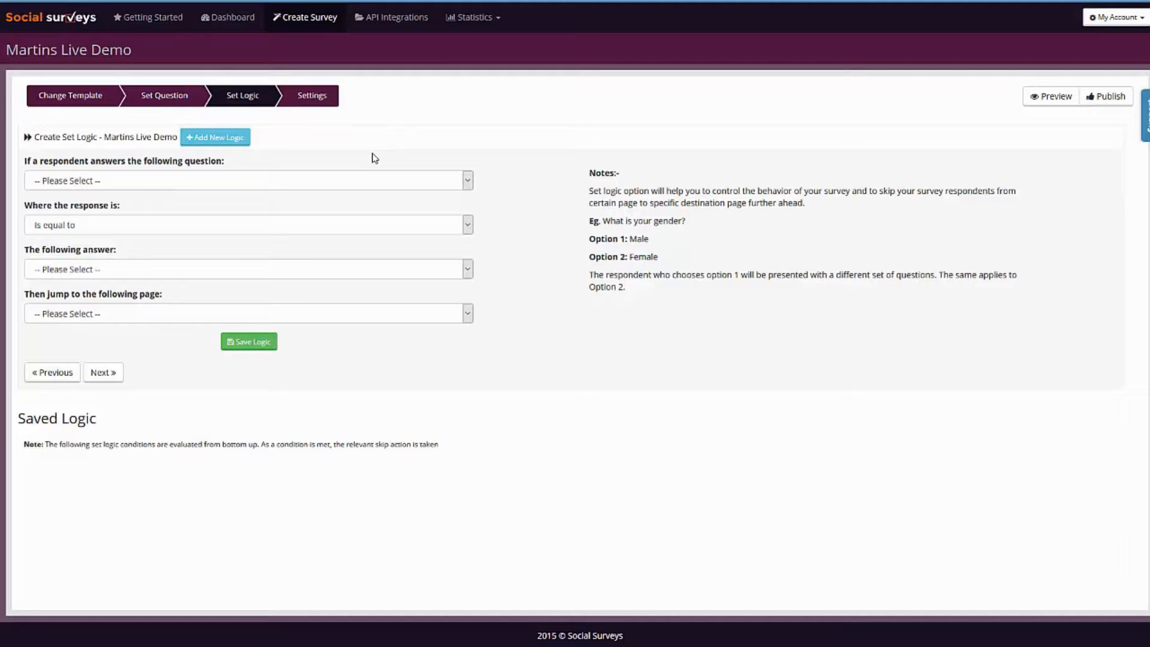
pyautogui.click(160, 184)
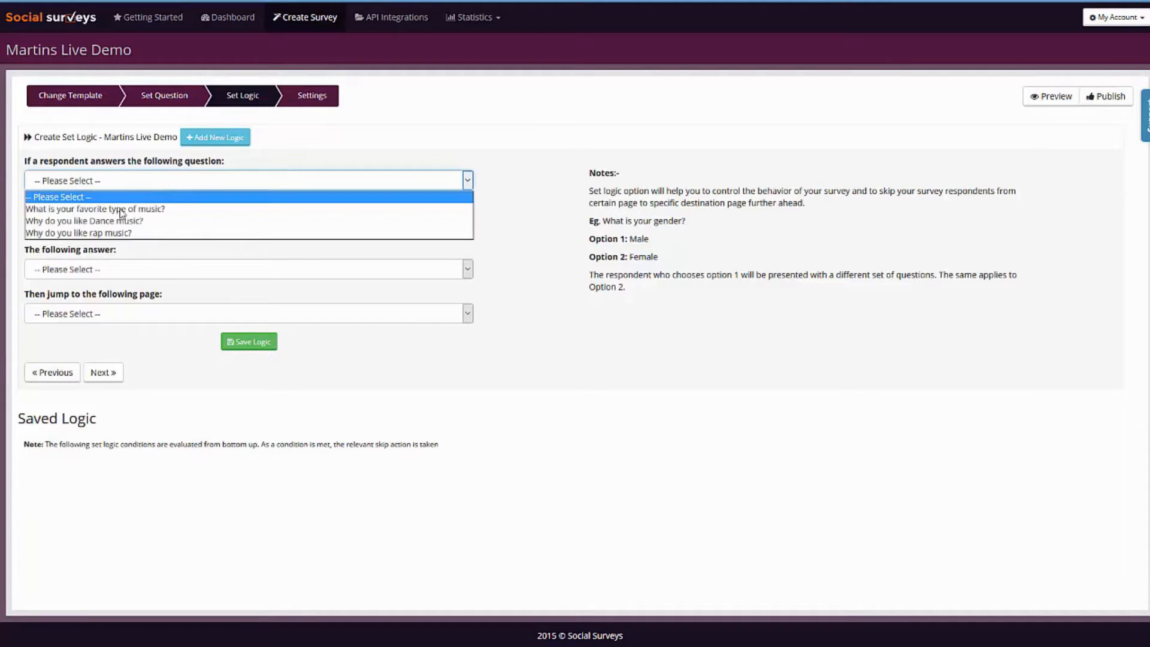
pyautogui.click(83, 208)
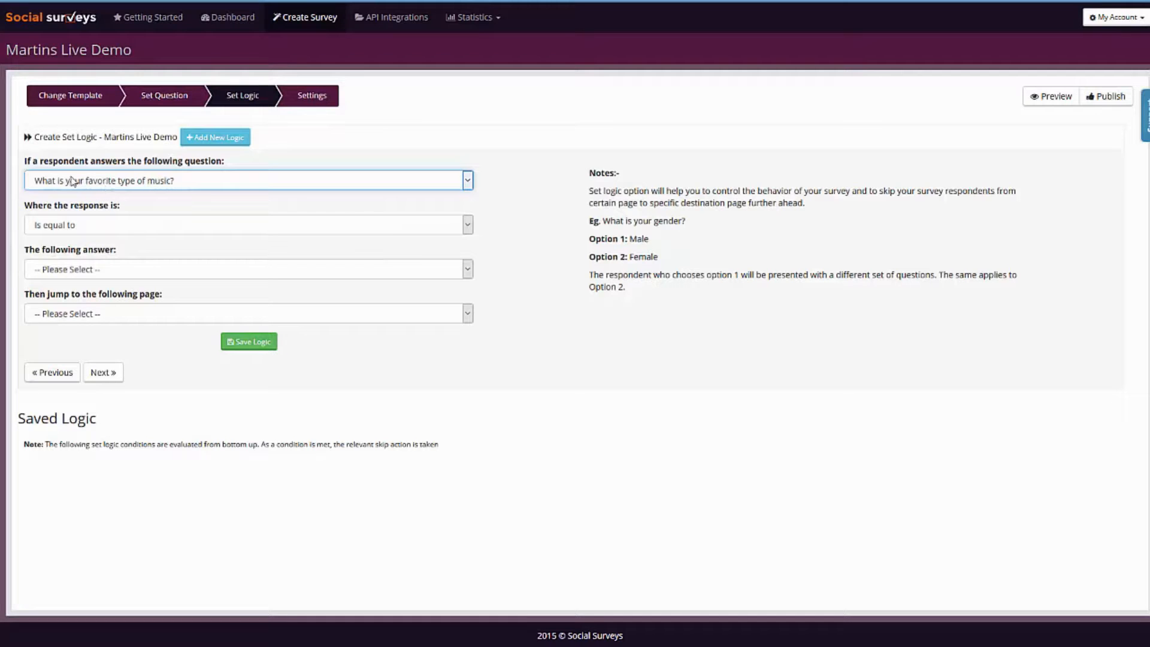
pyautogui.click(81, 273)
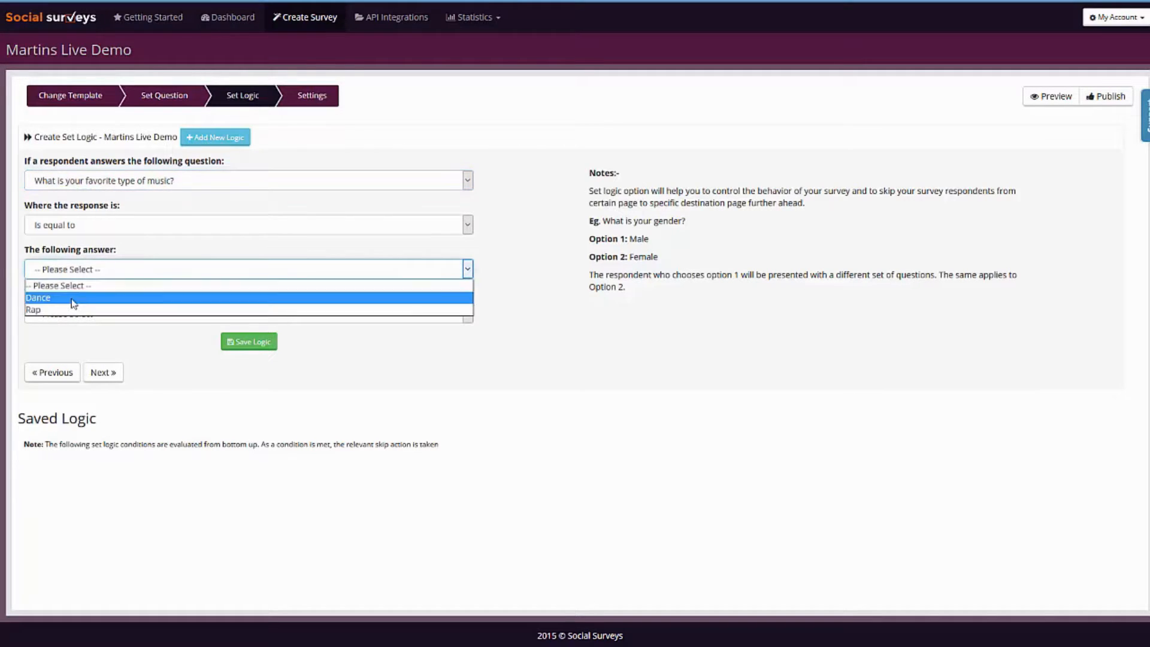
pyautogui.click(71, 299)
pyautogui.click(98, 316)
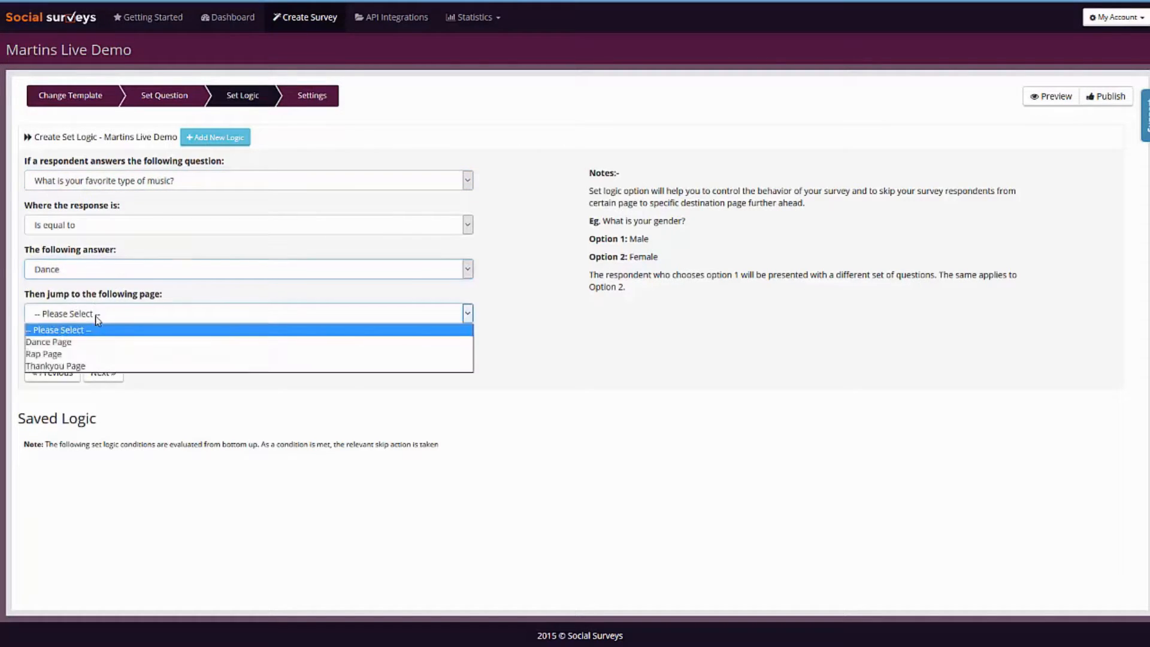
pyautogui.click(72, 343)
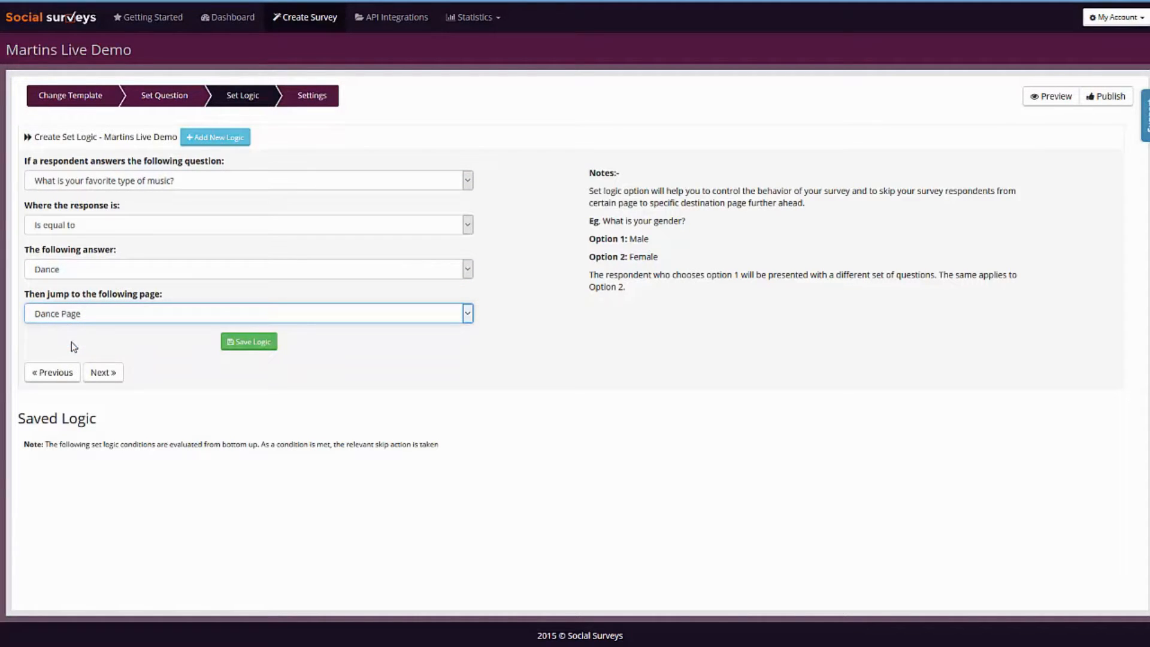
pyautogui.click(237, 344)
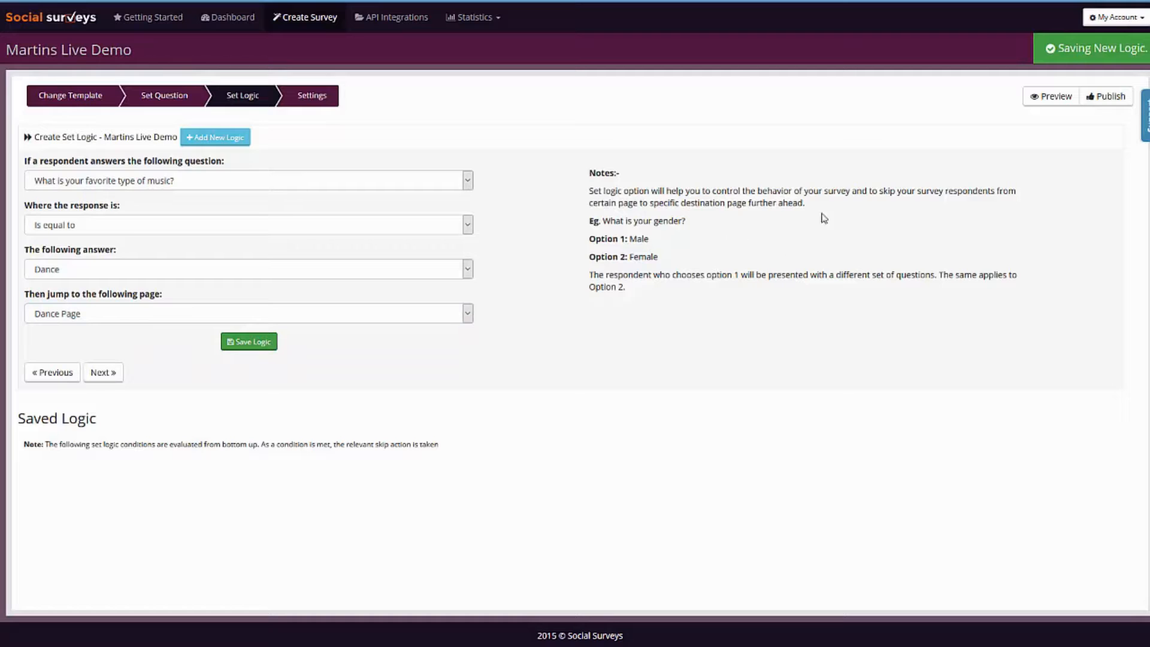
# Save a logic rule that sends respondents answering "Rap" to the favorite music question to the Rap Page.
pyautogui.click(143, 185)
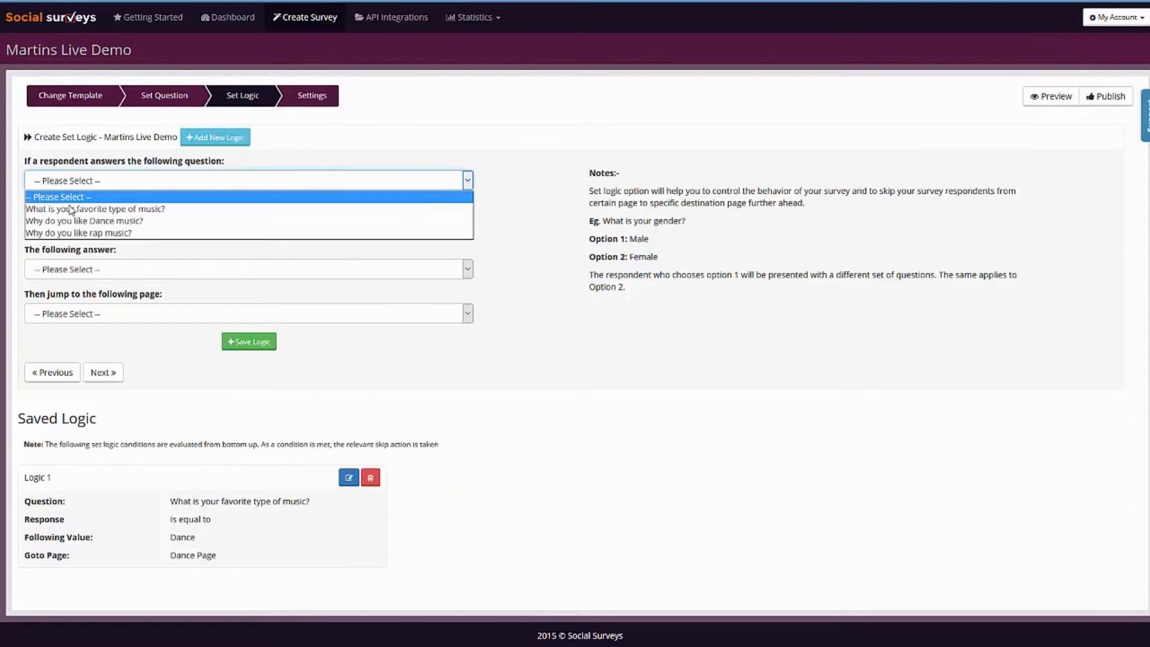
pyautogui.click(71, 210)
pyautogui.click(111, 270)
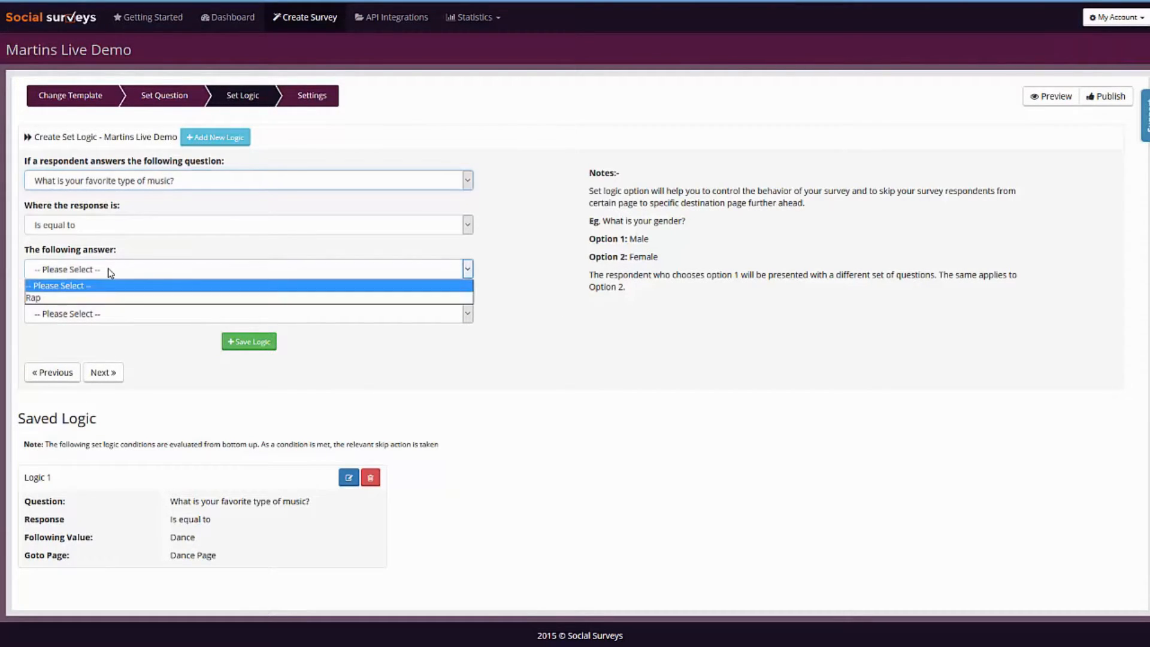
pyautogui.click(72, 298)
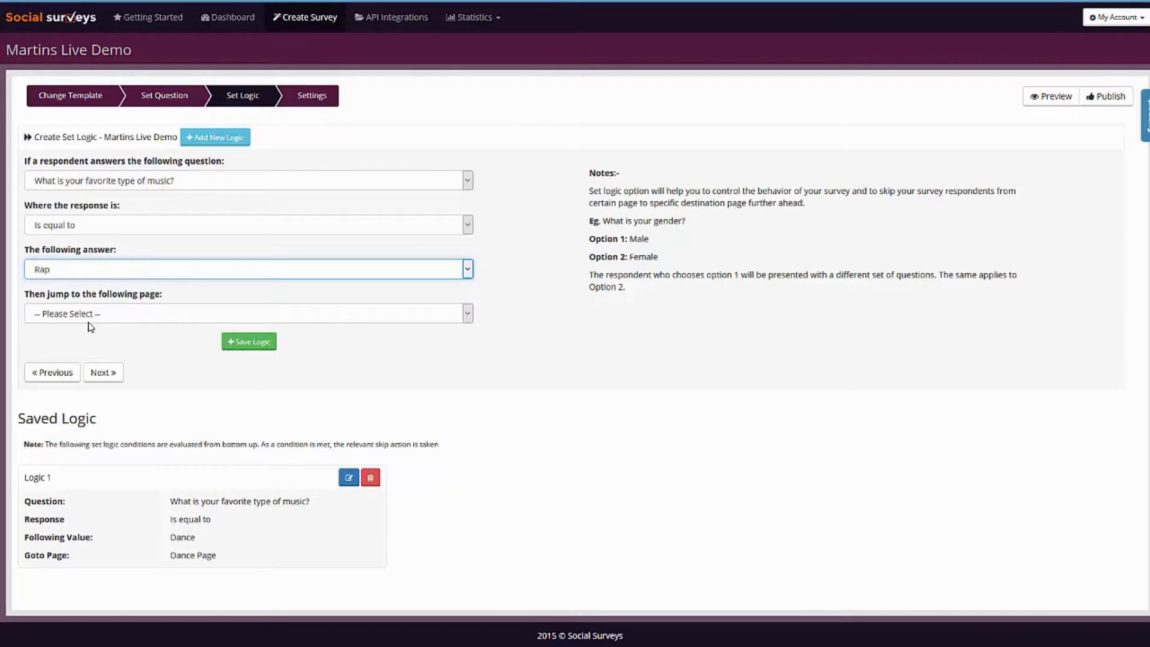
pyautogui.click(78, 314)
pyautogui.click(72, 354)
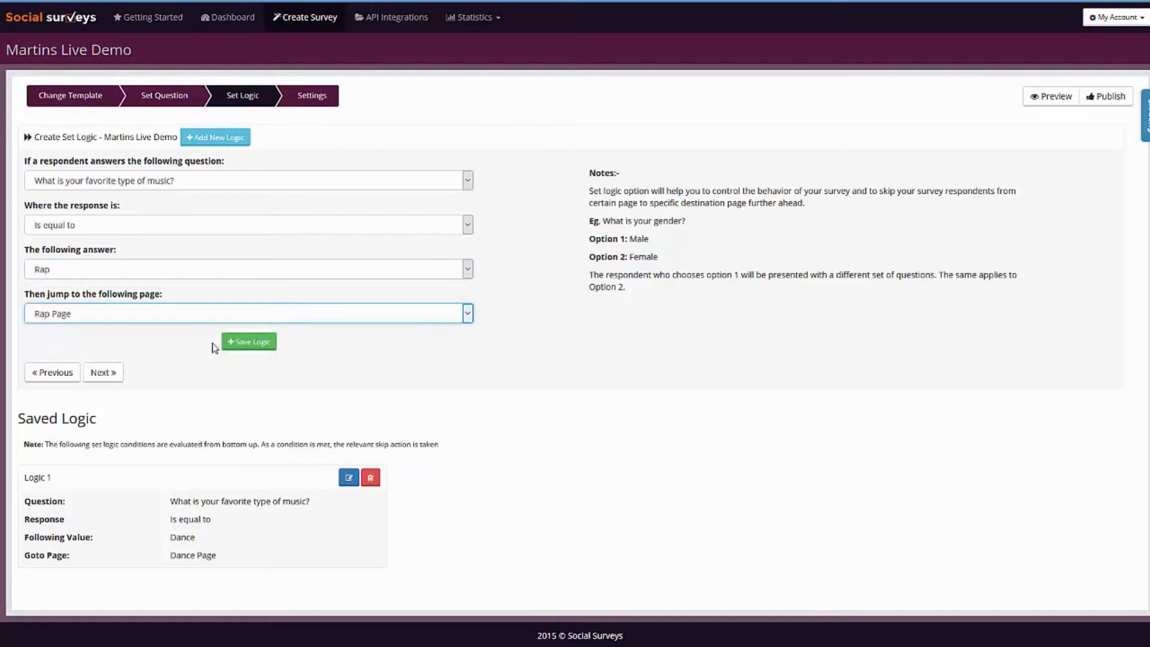
pyautogui.click(247, 342)
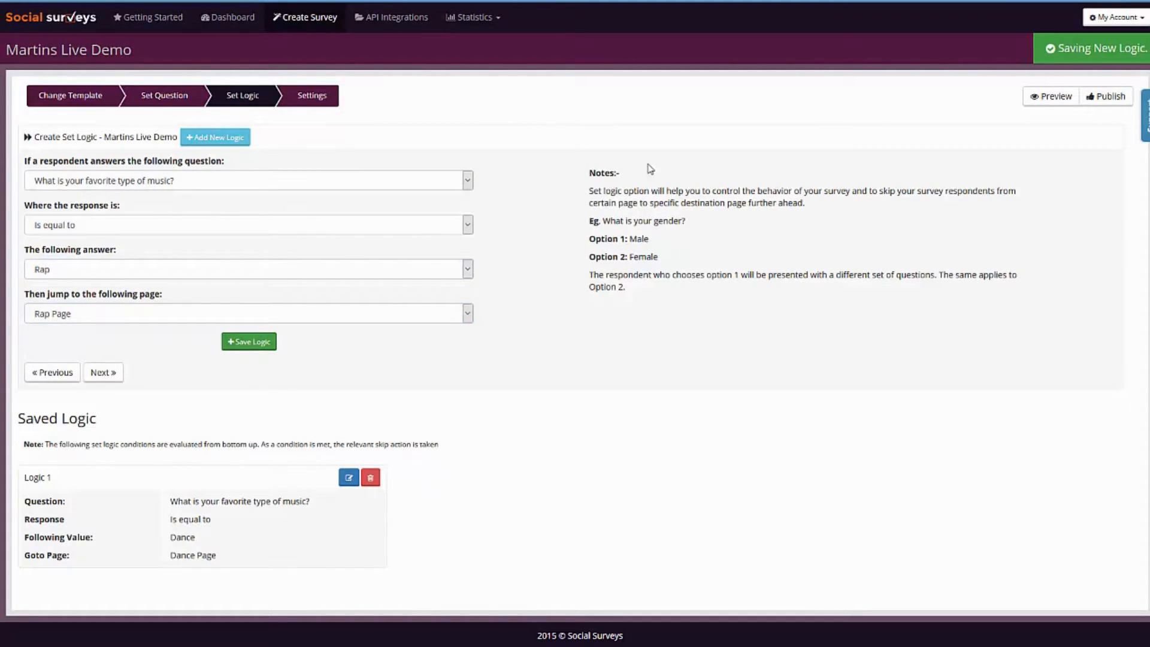
# Save a logic rule that jumps from any response to "Why do you like Dance music?" to the Thankyou Page, with no giveaway.
pyautogui.click(265, 181)
pyautogui.click(144, 220)
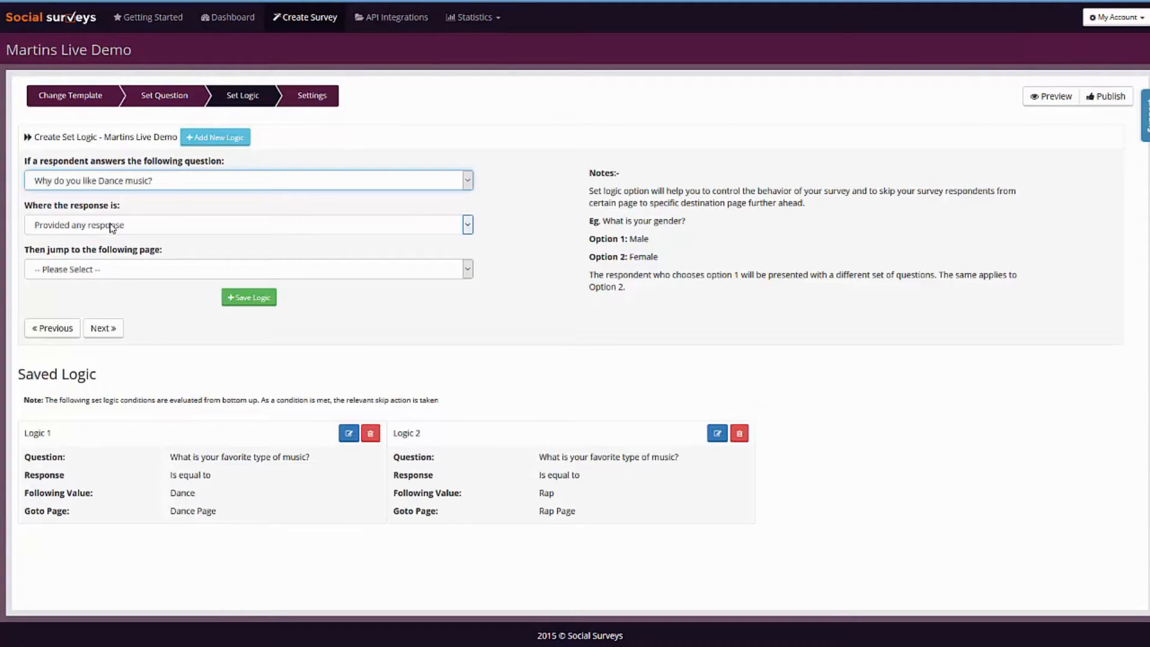
pyautogui.click(123, 270)
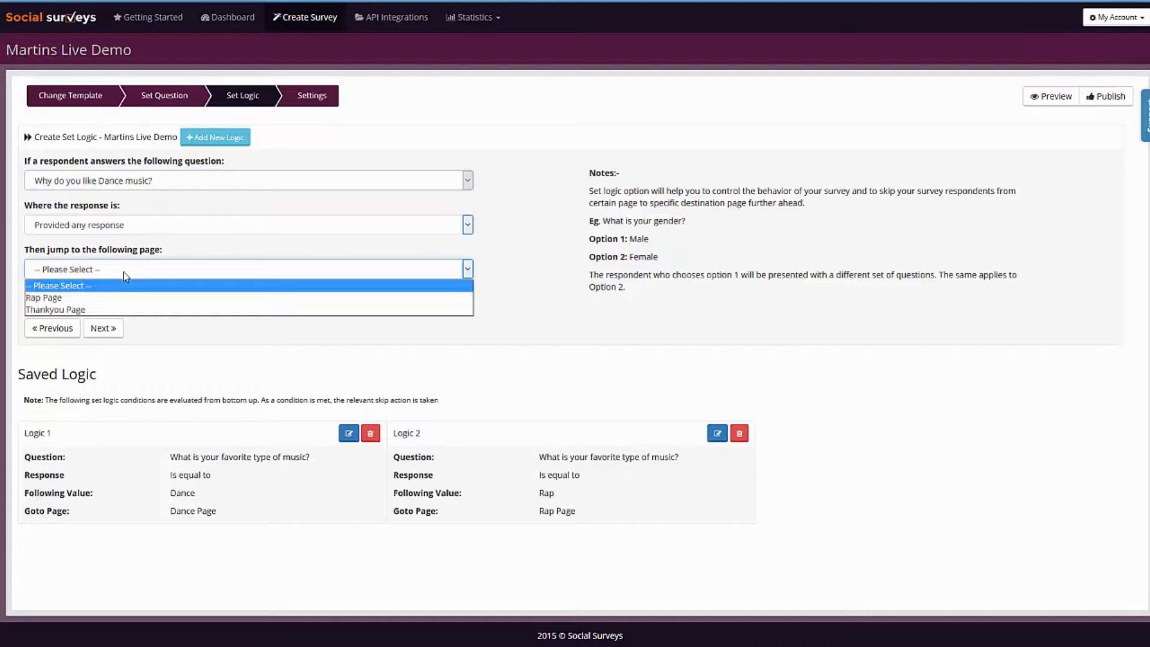
pyautogui.click(85, 310)
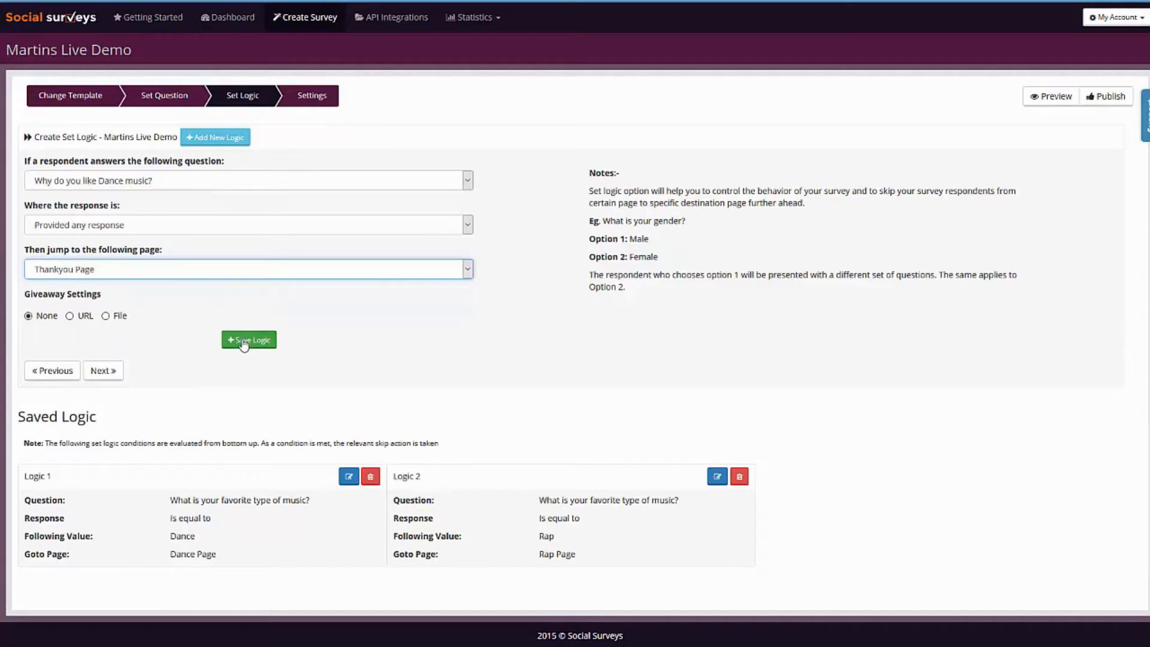
pyautogui.click(246, 341)
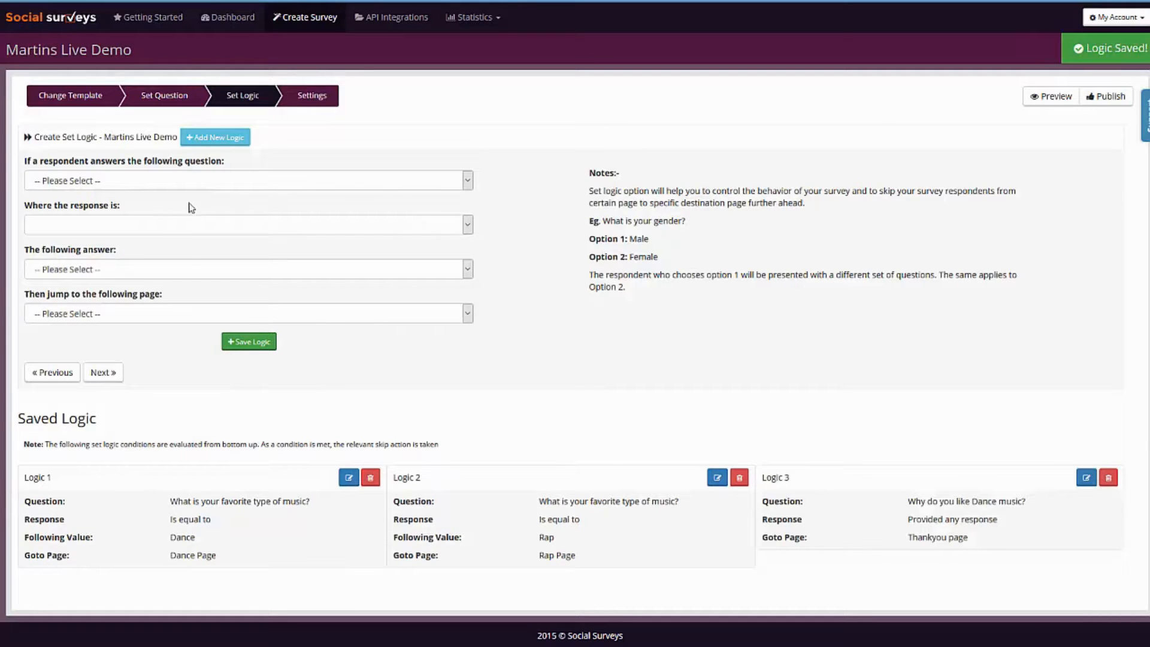
# Save a logic rule that jumps from any response to "Why do you like rap music?" to the Thankyou Page.
pyautogui.click(133, 186)
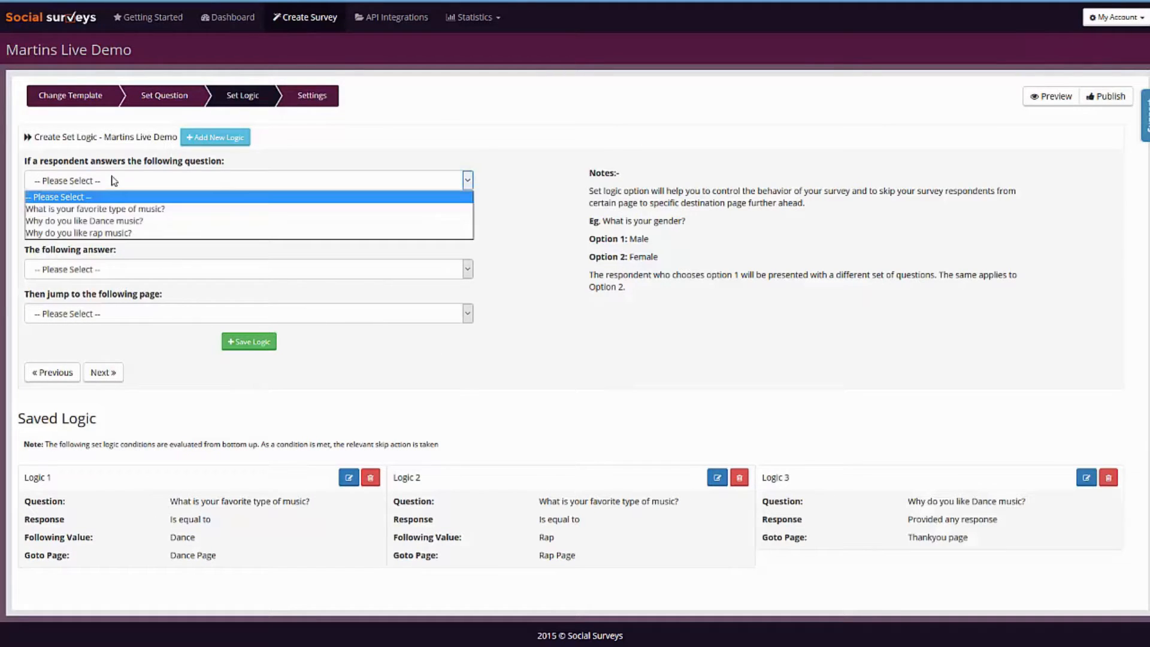
pyautogui.click(99, 240)
pyautogui.click(119, 269)
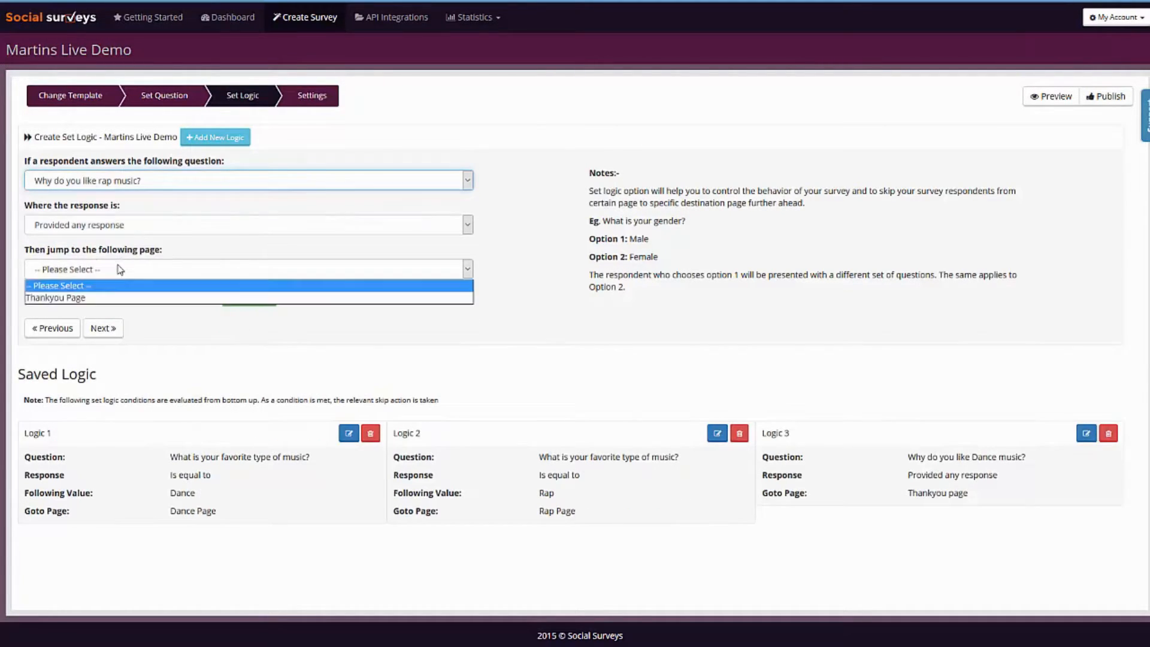
pyautogui.click(120, 300)
pyautogui.click(254, 346)
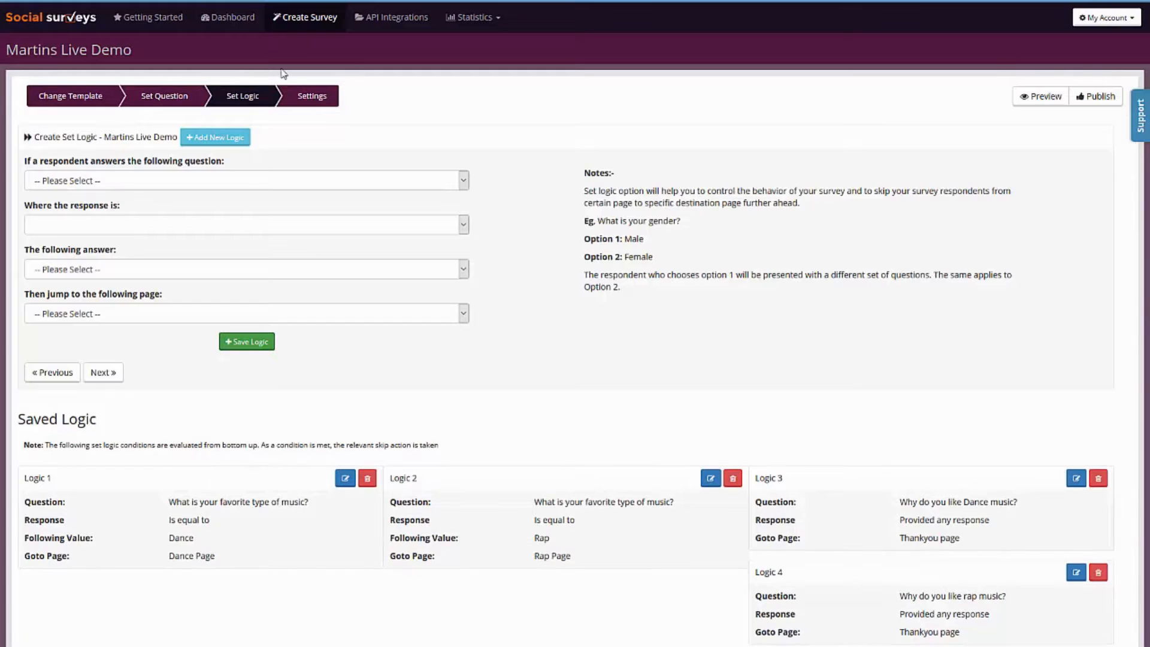
# Review the survey's Basic Settings and Schedule Surveys options.
pyautogui.click(307, 97)
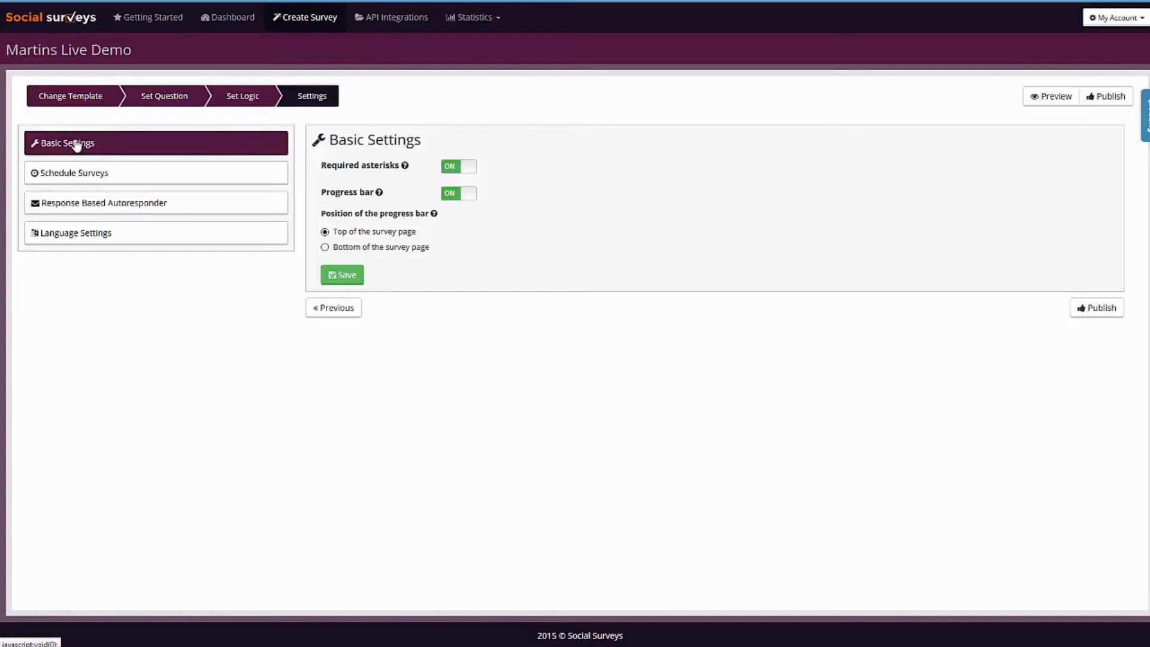
pyautogui.click(114, 177)
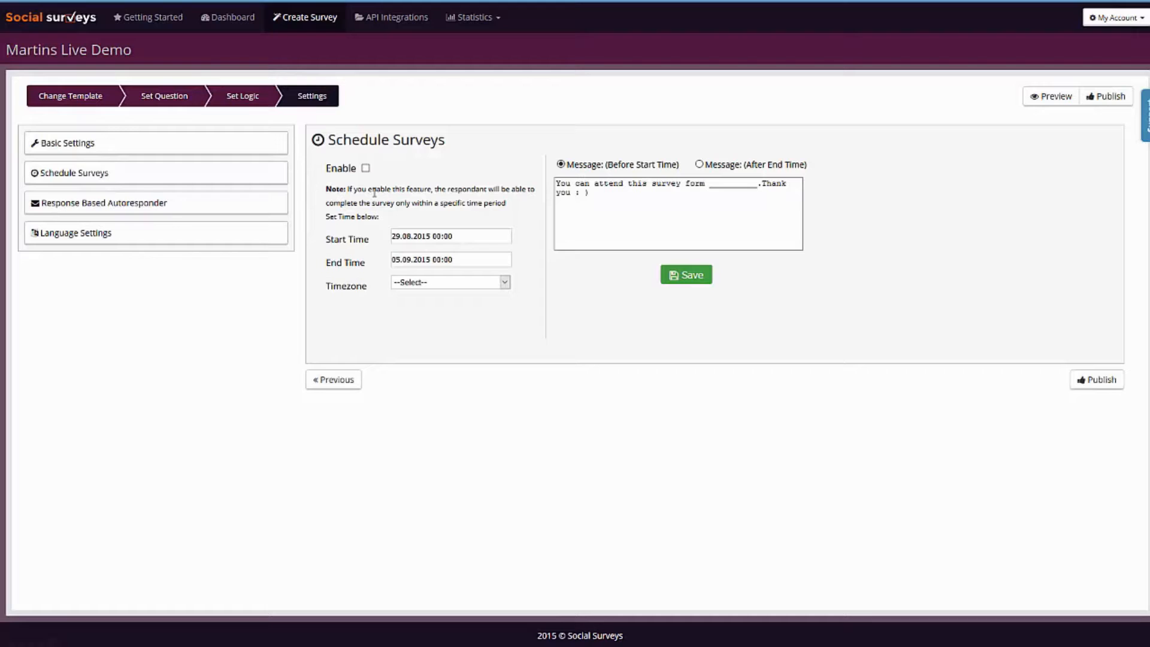
# Examine the webinar and autoresponder integrations offered for the Dance answer of the favorite music question, leaving them unset.
pyautogui.click(99, 207)
pyautogui.click(399, 178)
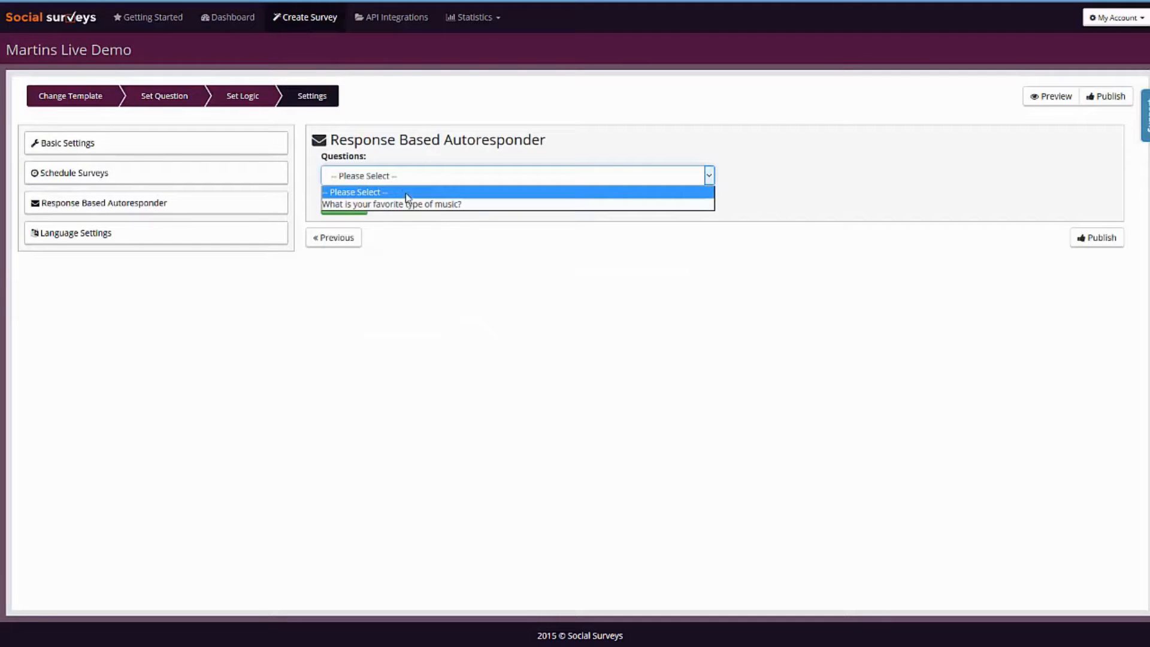
pyautogui.click(417, 204)
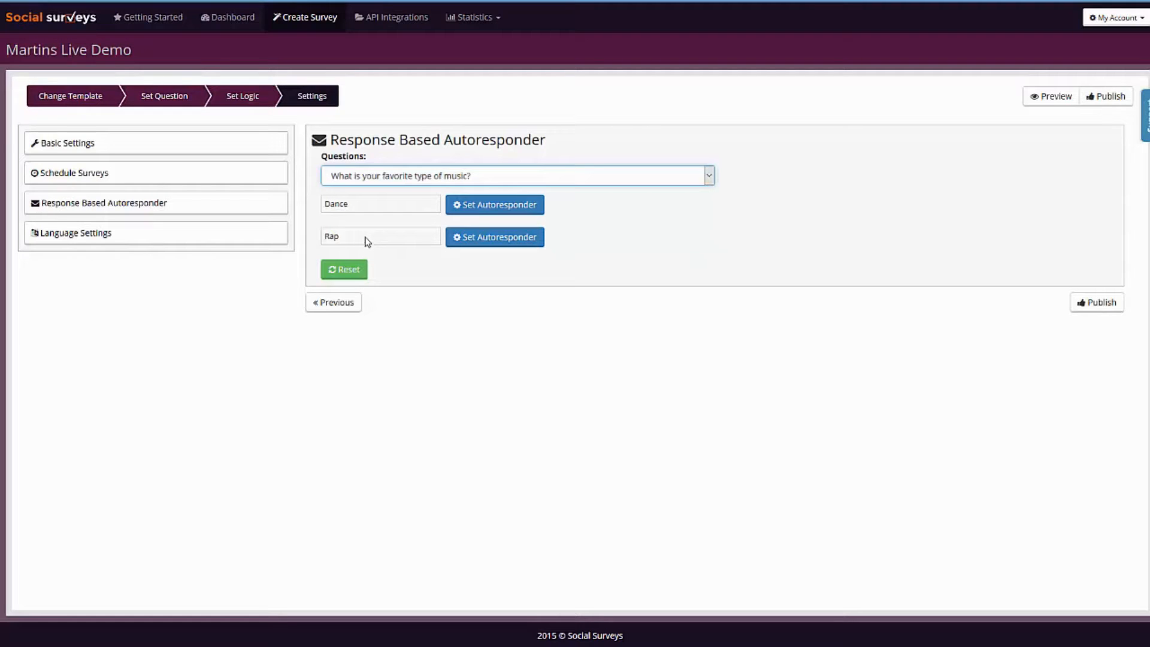
pyautogui.click(480, 207)
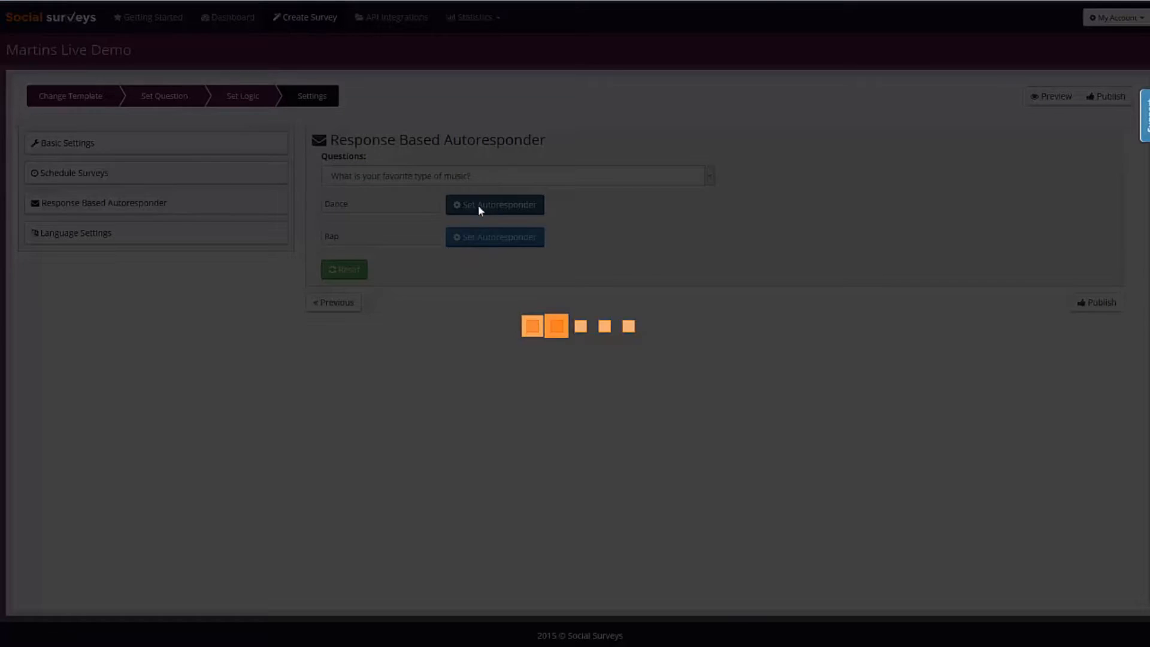
pyautogui.click(572, 59)
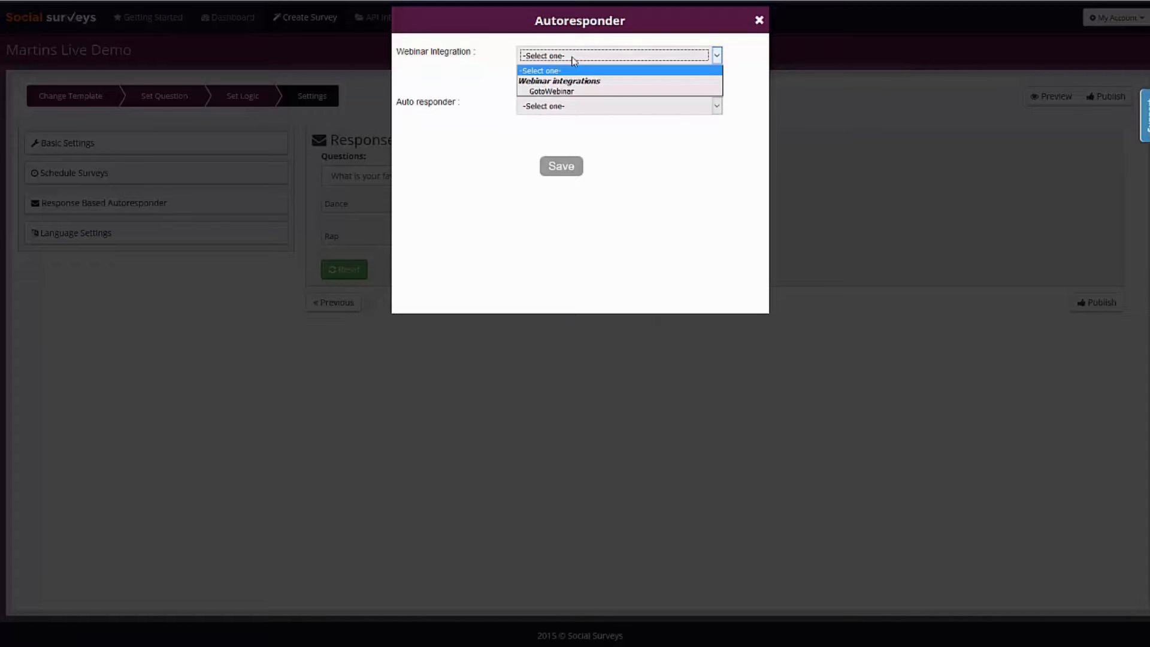
pyautogui.click(467, 71)
pyautogui.click(552, 107)
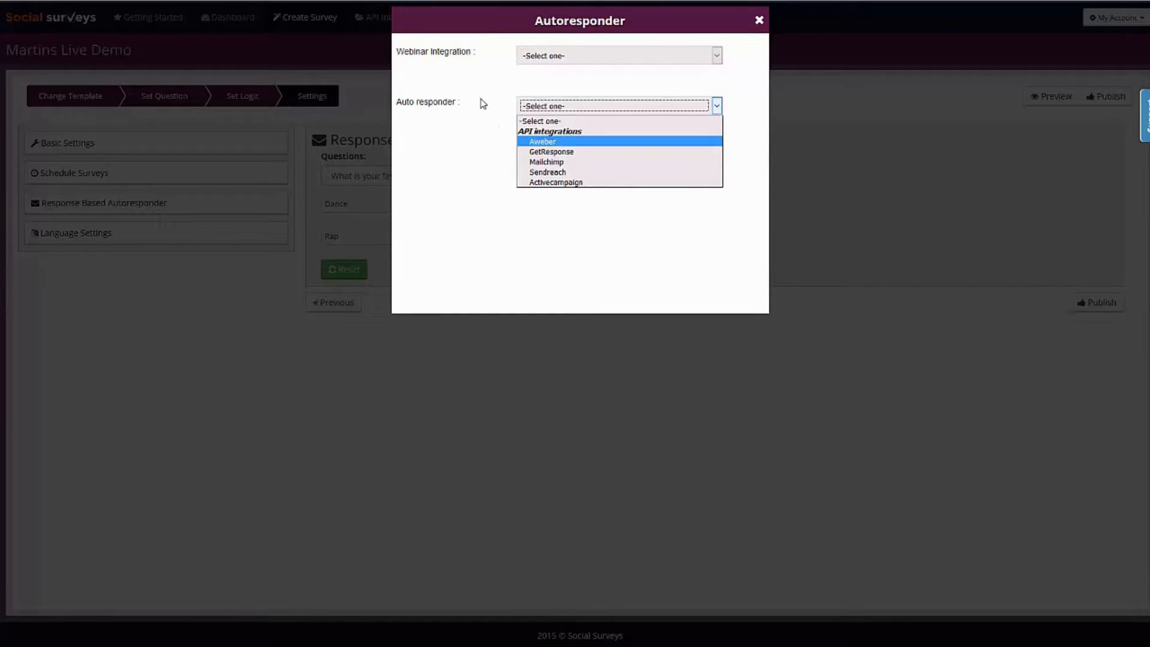
pyautogui.click(526, 86)
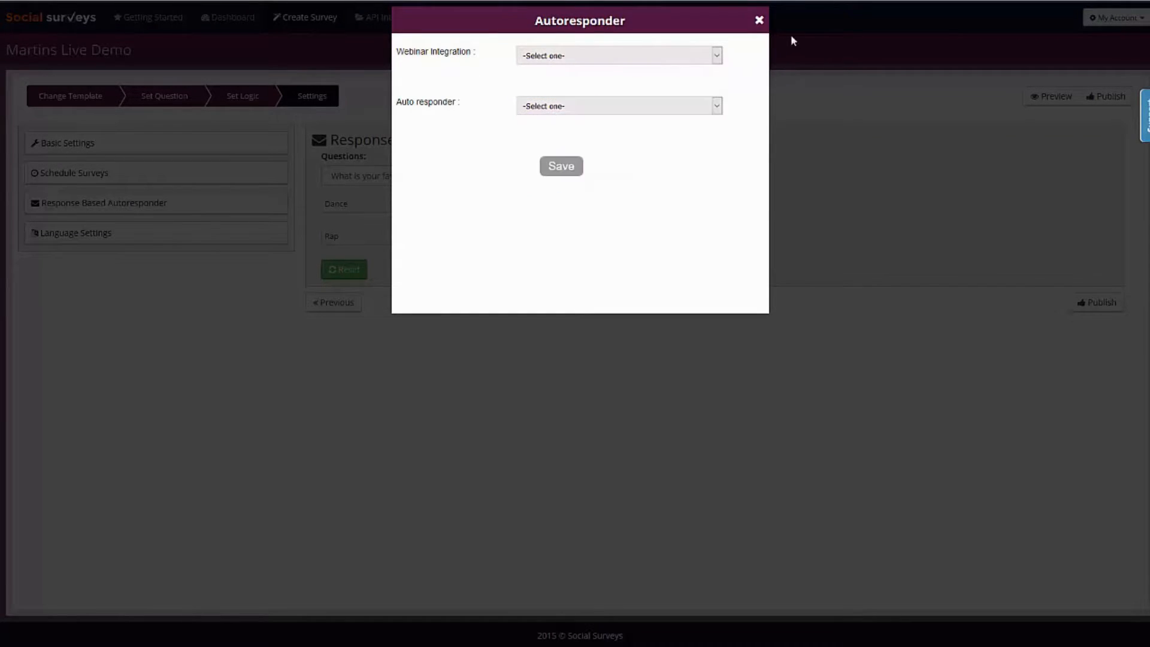
pyautogui.click(761, 24)
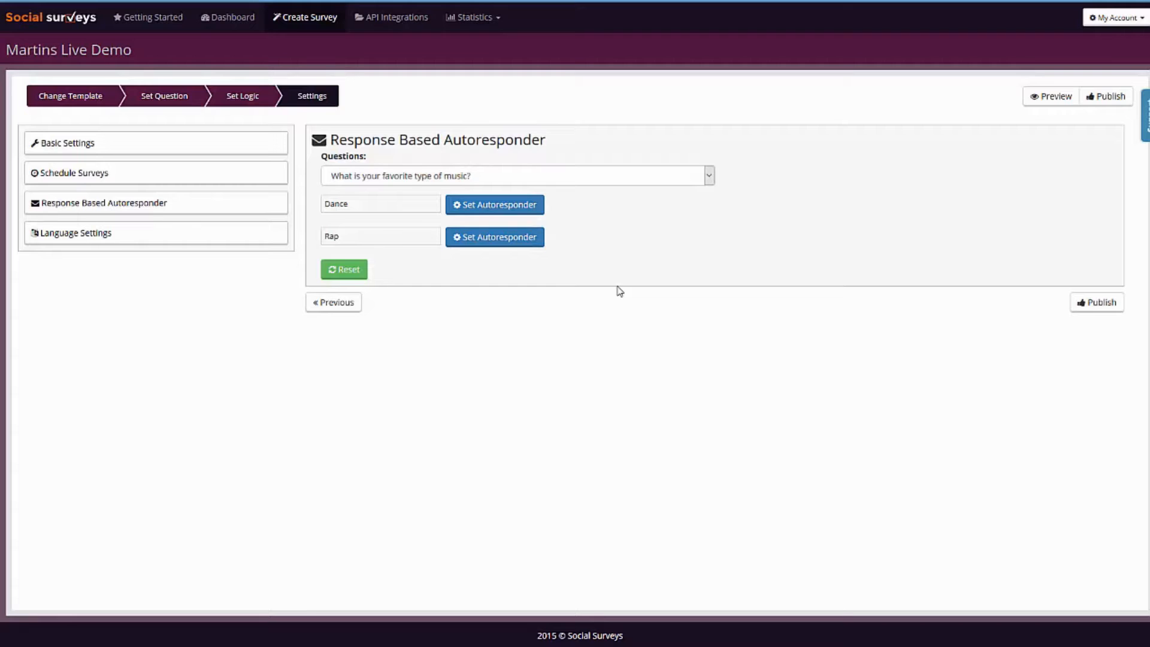
# Review the survey's Language Settings wording and publish the survey.
pyautogui.click(90, 236)
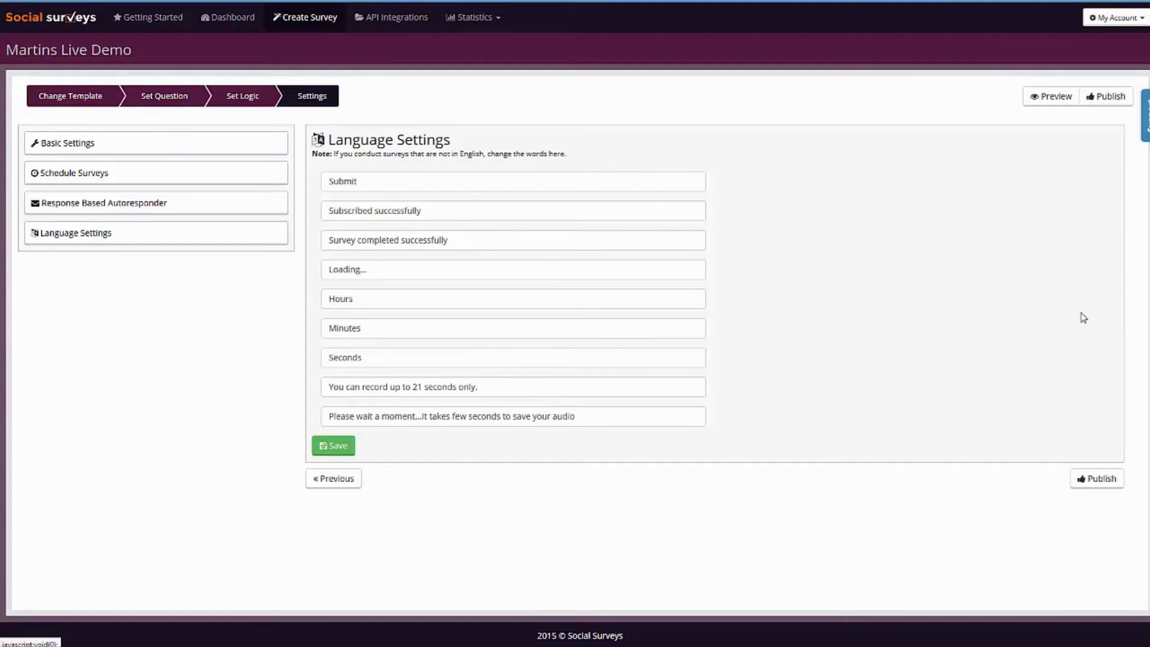
pyautogui.click(1108, 483)
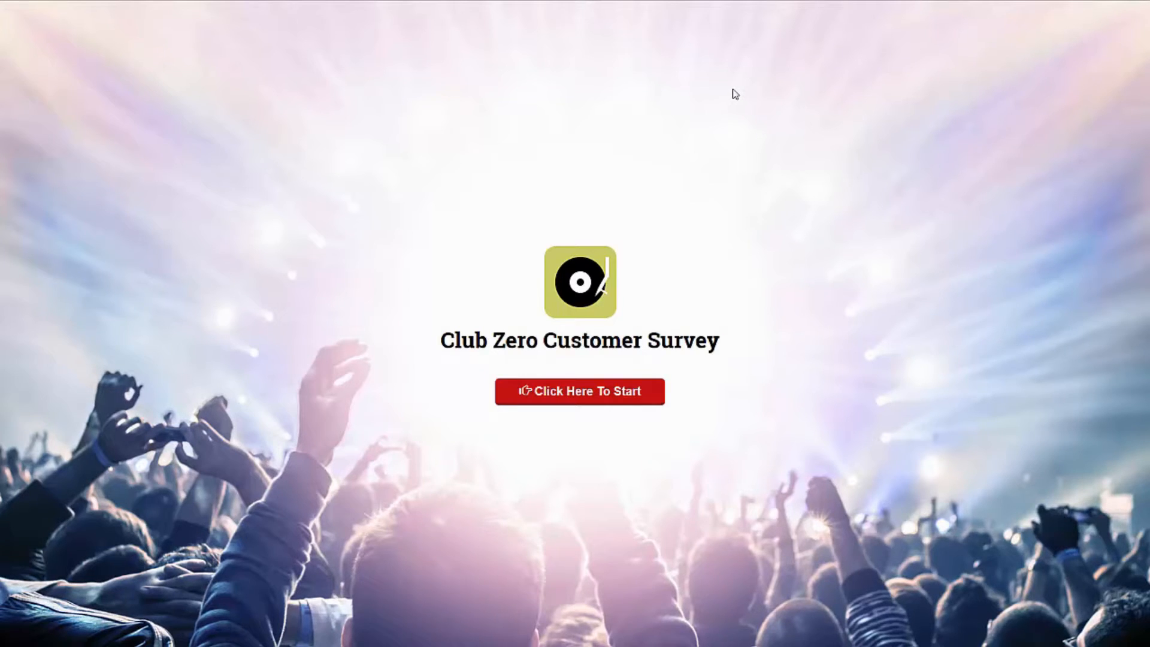
# View the published survey's welcome page in responsive design mode at 768×1024.
pyautogui.hotkey('ctrl', 'shift', 'm')
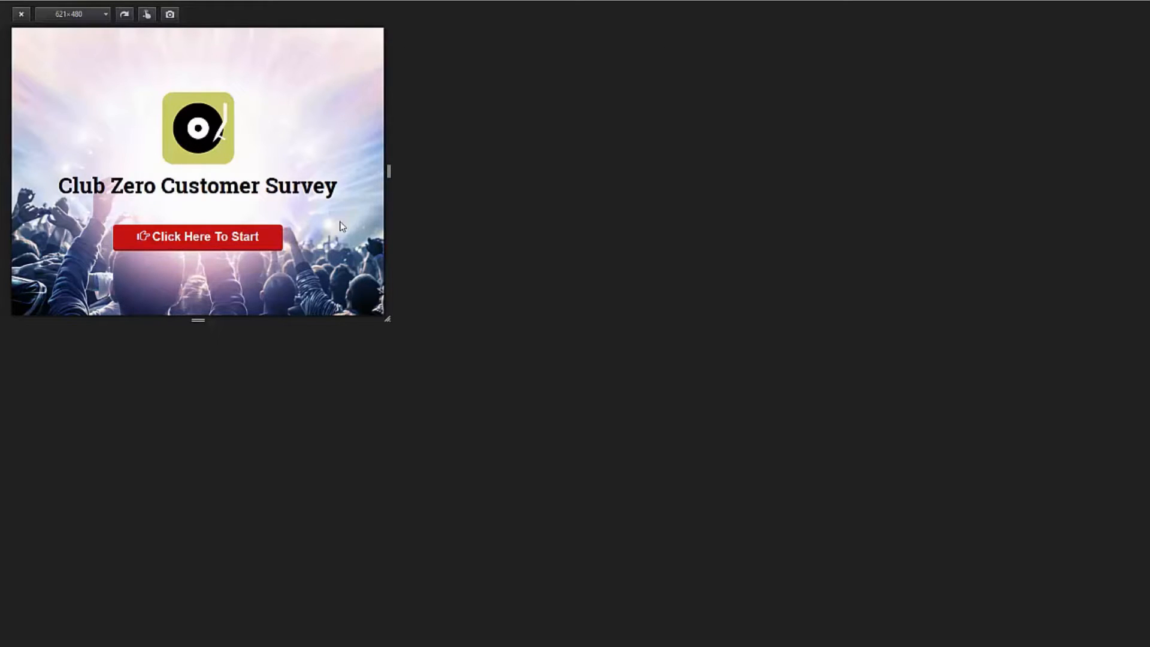
pyautogui.click(106, 14)
pyautogui.click(77, 70)
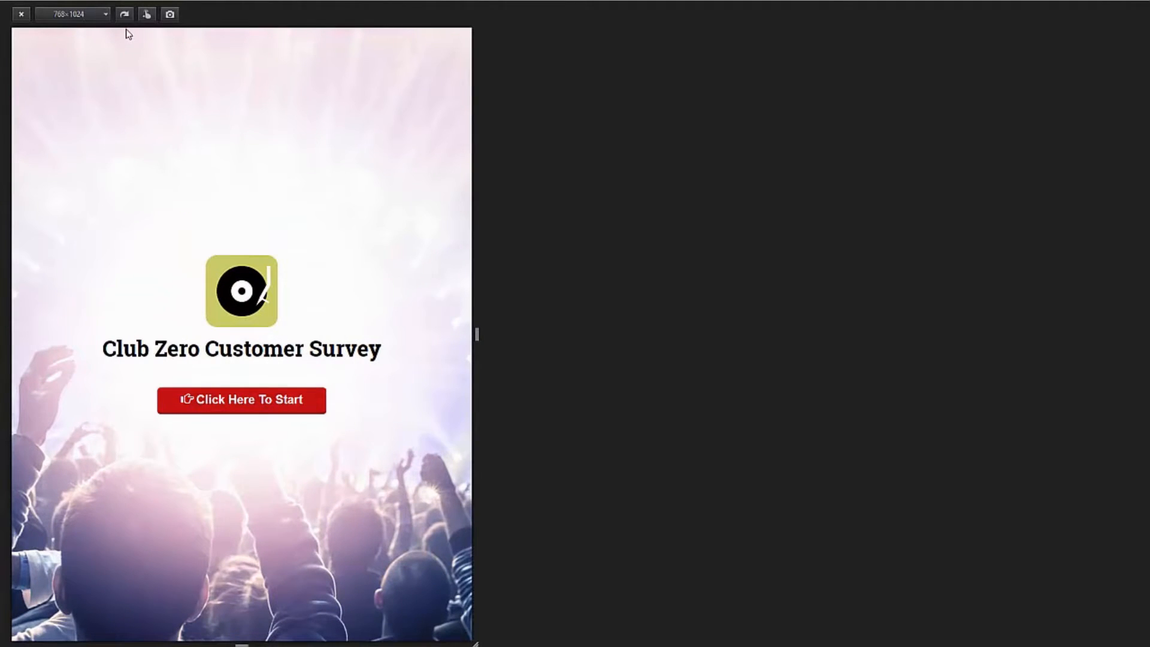
# View the survey's welcome page at 360×640 and leave responsive design mode.
pyautogui.click(105, 14)
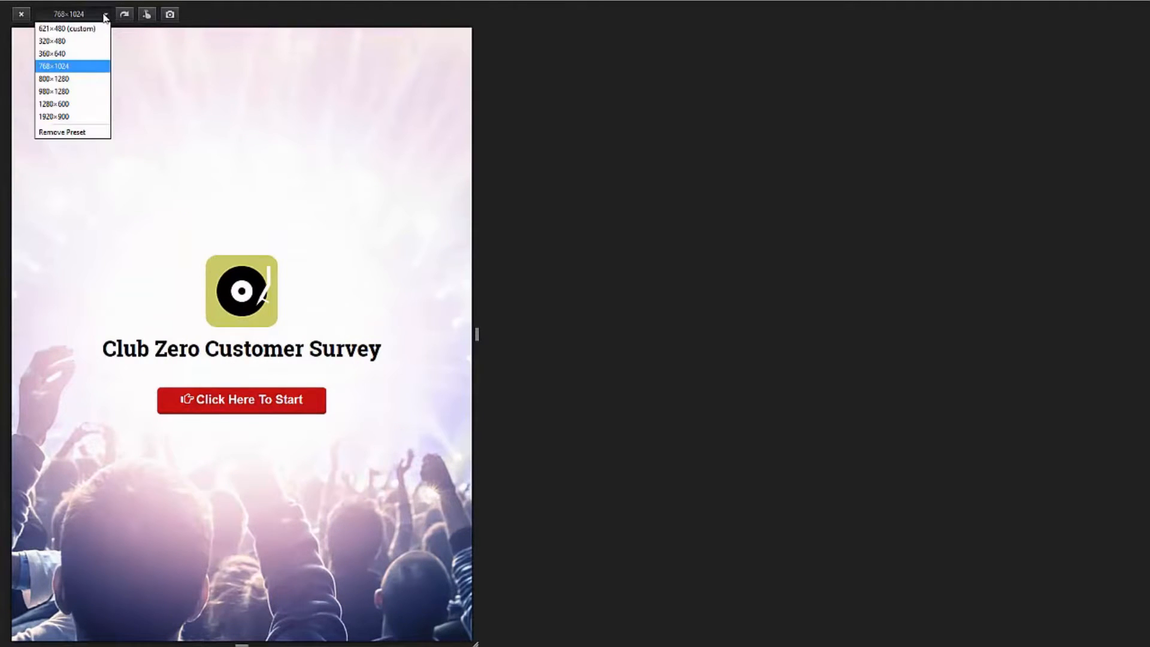
pyautogui.click(78, 52)
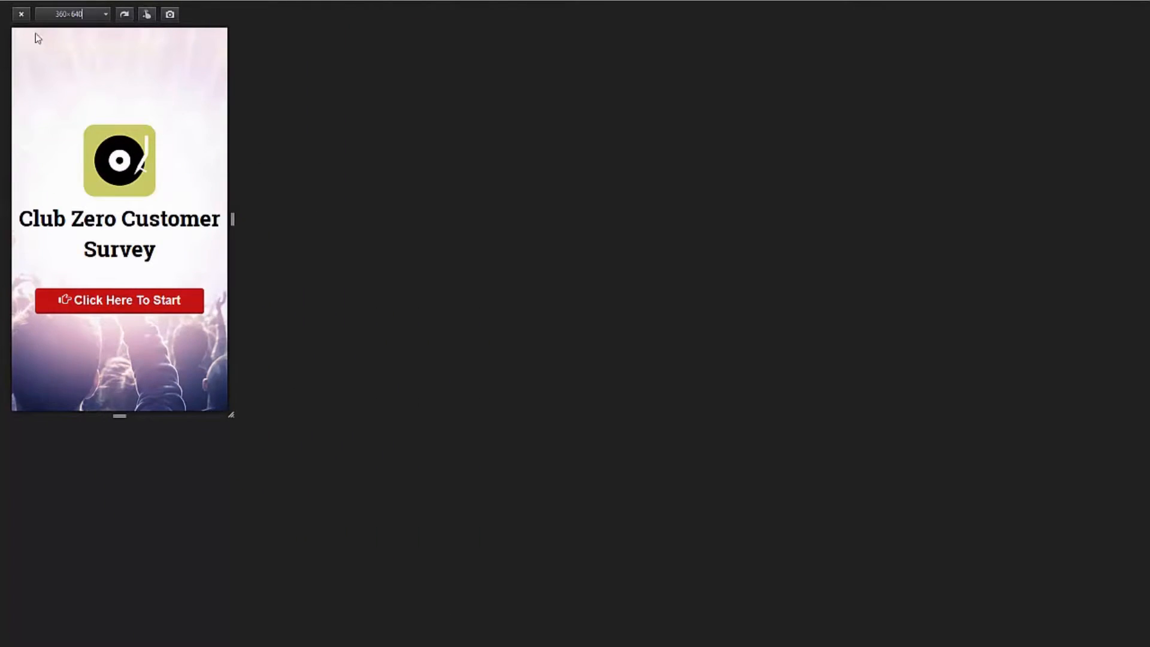
pyautogui.click(30, 14)
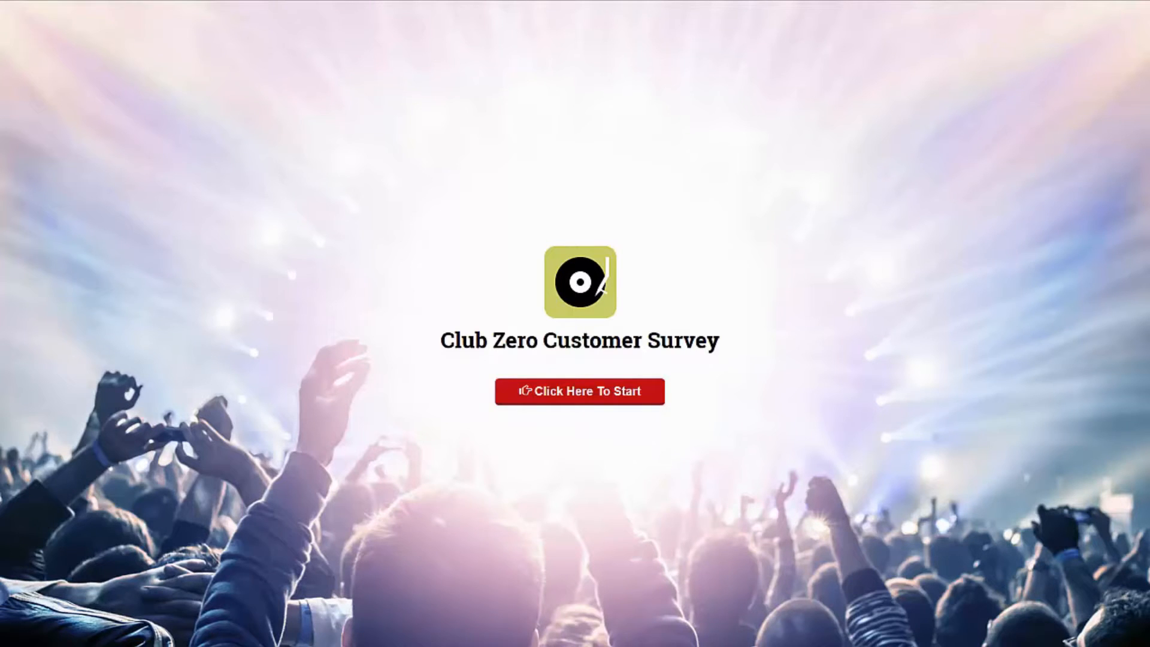
# Start the published survey and answer Rap to the favorite type of music question.
pyautogui.click(538, 396)
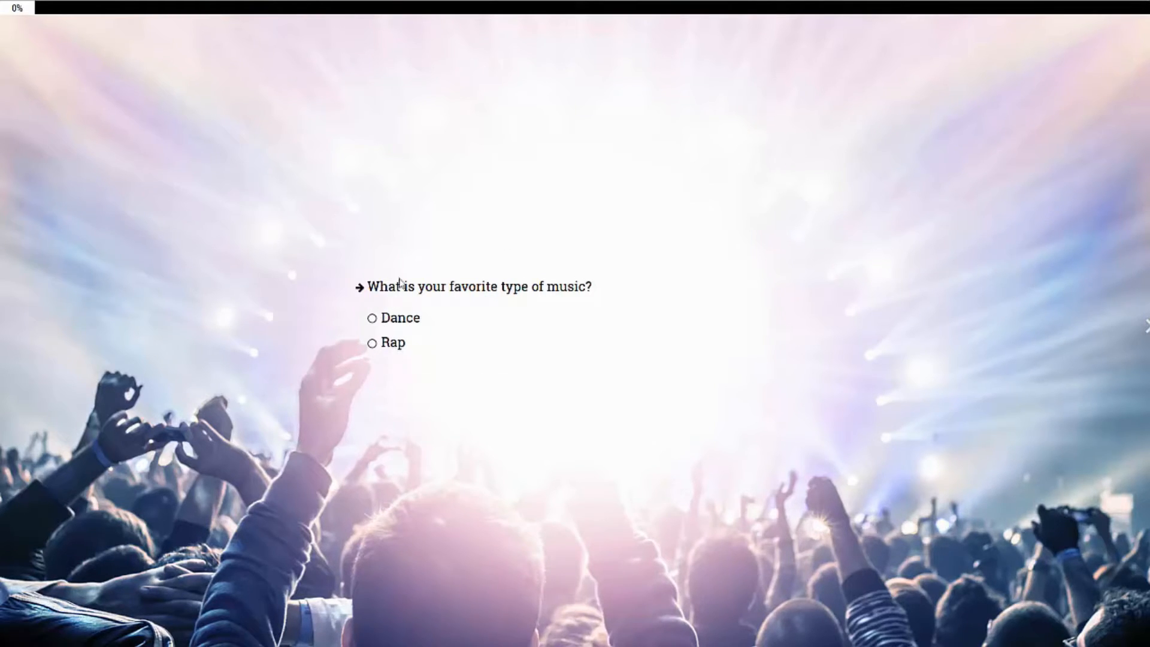
pyautogui.click(373, 343)
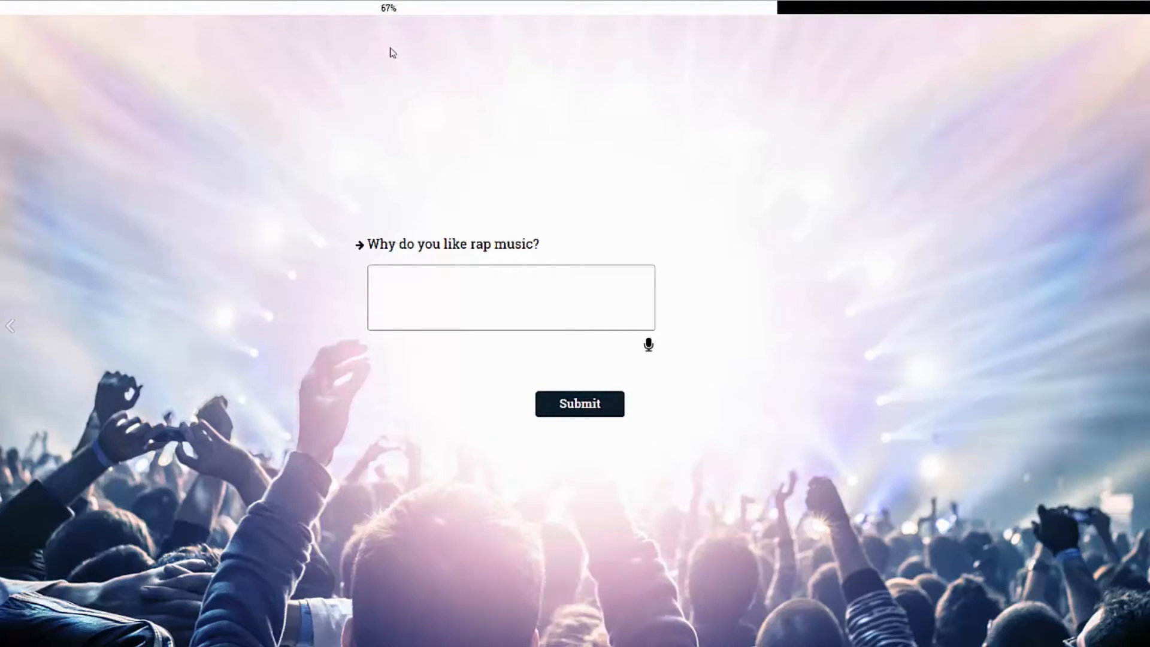
pyautogui.moveTo(367, 11); pyautogui.dragTo(410, 18)
pyautogui.click(393, 8)
# Record a short voice answer to the rap music question, sharing the headset microphone, and submit it.
pyautogui.click(649, 346)
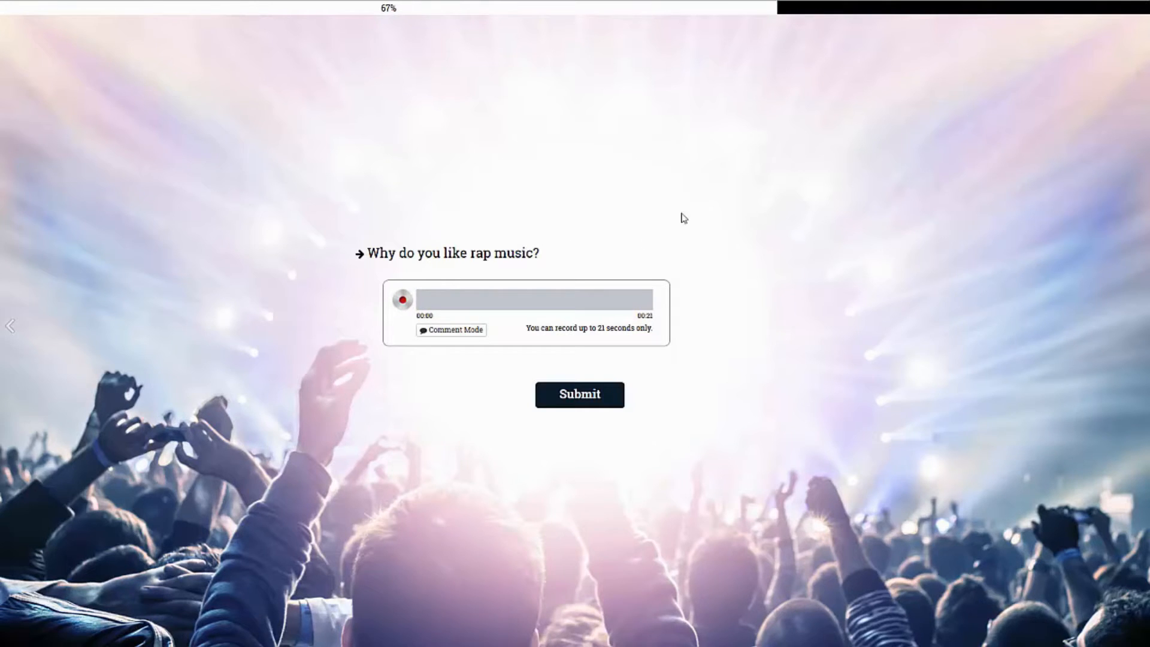
pyautogui.click(403, 302)
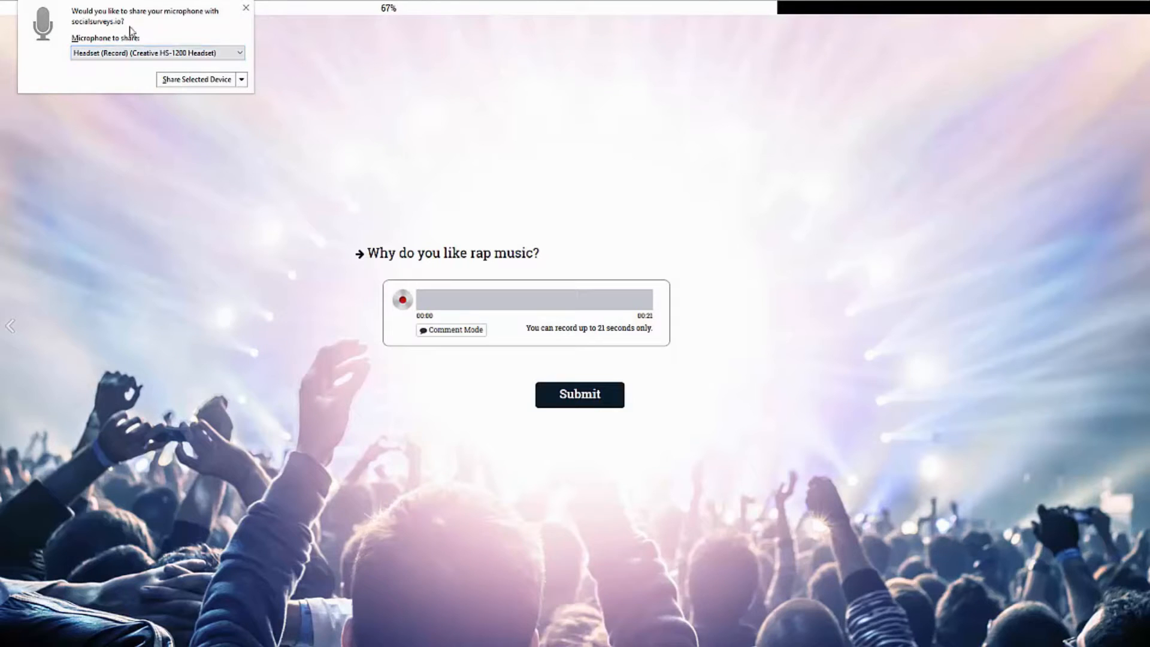
pyautogui.click(186, 82)
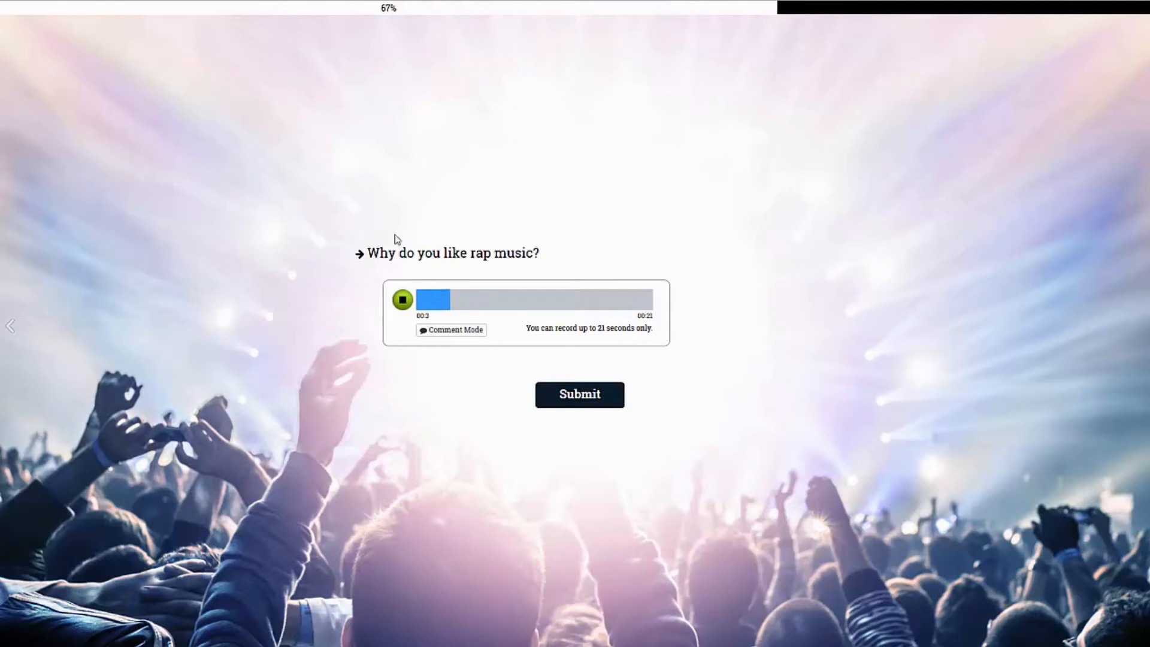
pyautogui.click(402, 299)
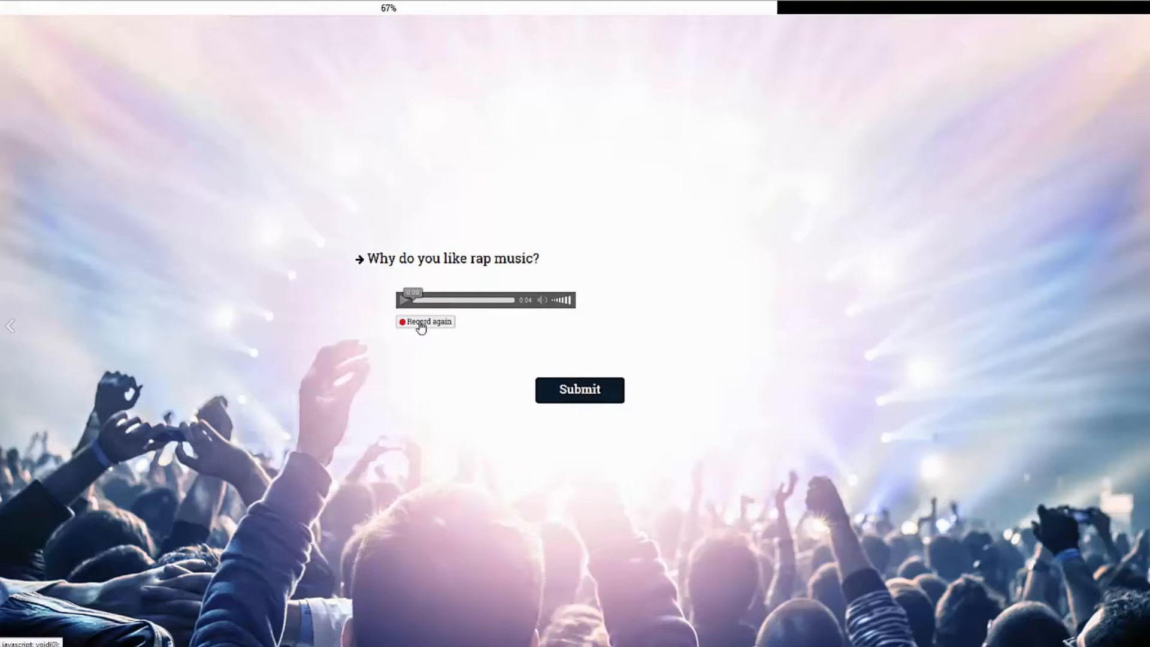
pyautogui.click(599, 390)
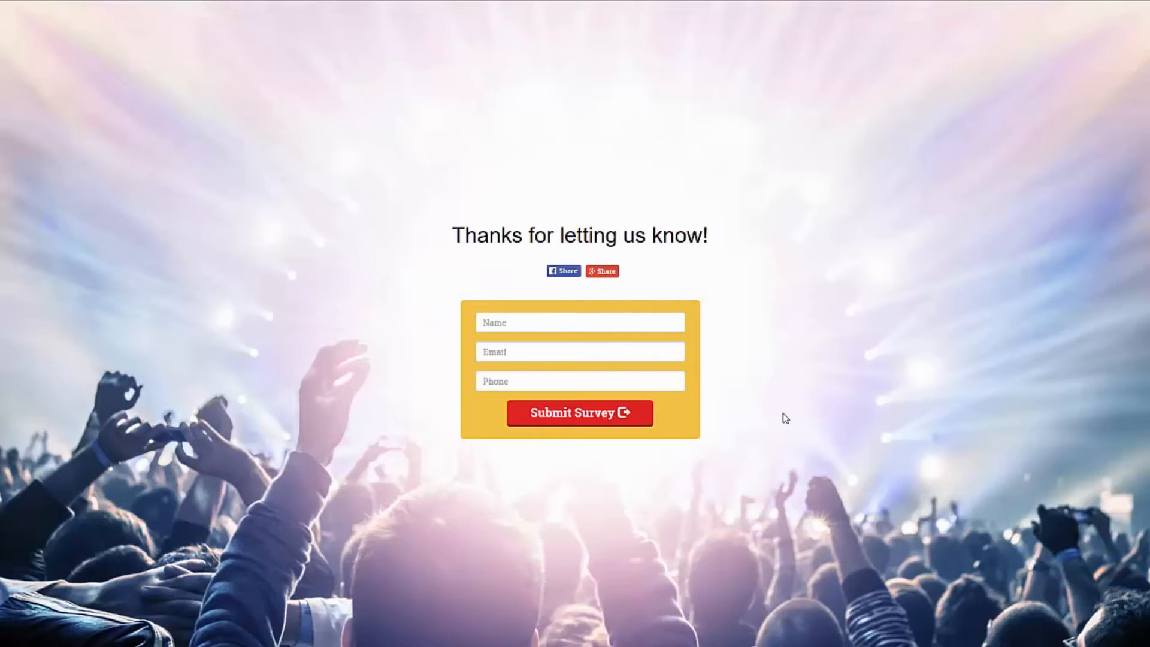
# Fill in the thank-you page's name, email and phone fields with sample contact details and submit the survey.
pyautogui.click(577, 327)
pyautogui.write('asdasd')
pyautogui.click(584, 351)
pyautogui.write('as')
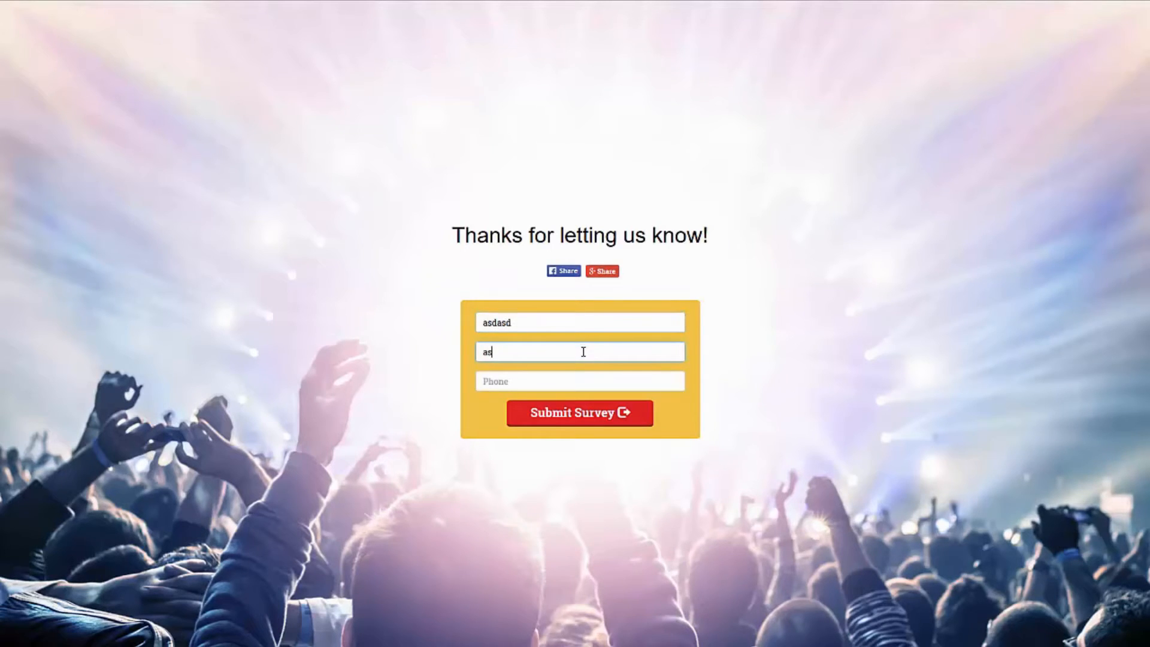
pyautogui.write('@sdsd.com')
pyautogui.press('Tab')
pyautogui.write('3434')
pyautogui.click(623, 413)
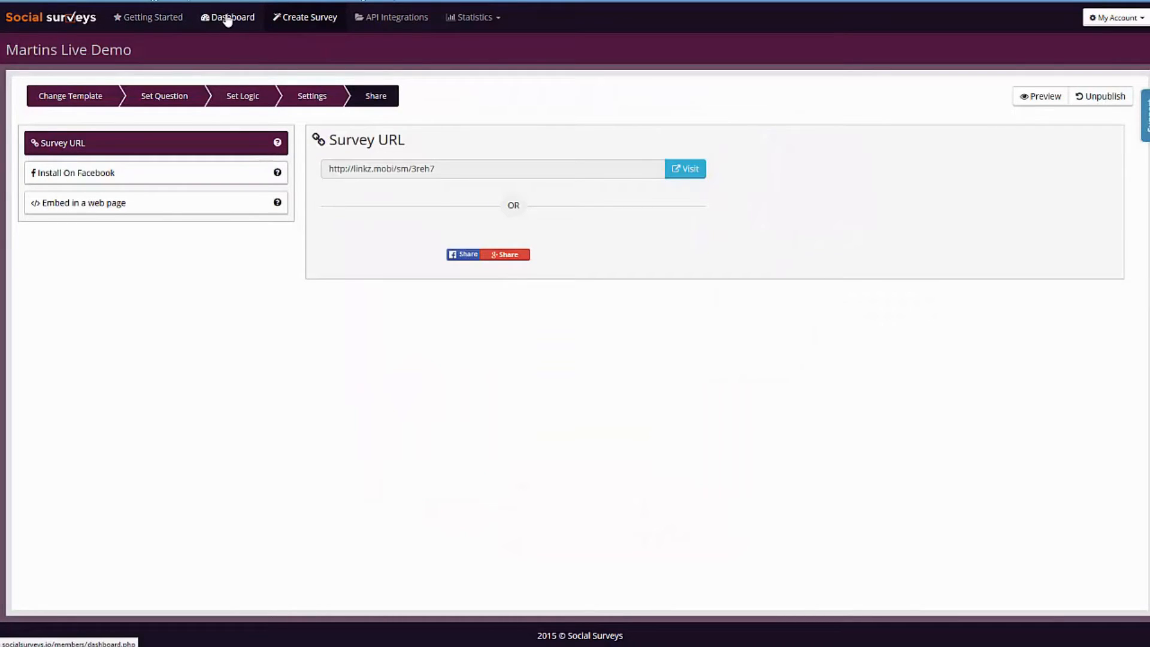
# Go to the dashboard, open the published music survey's statistics and review its entries and answer breakdown.
pyautogui.click(228, 19)
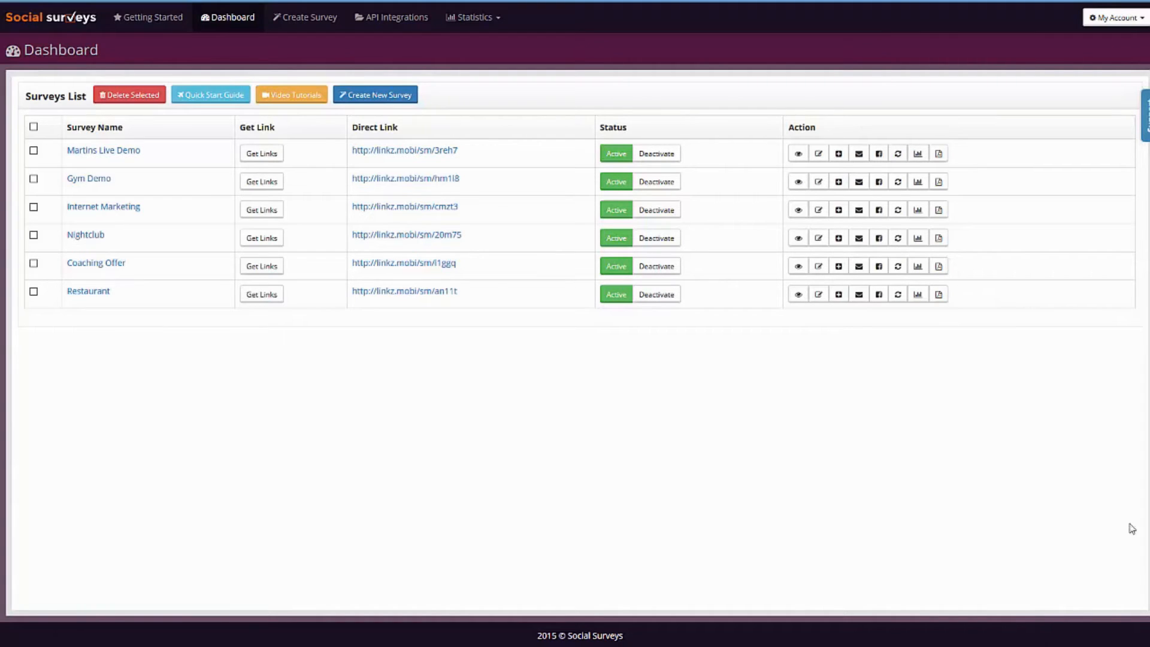
pyautogui.click(918, 153)
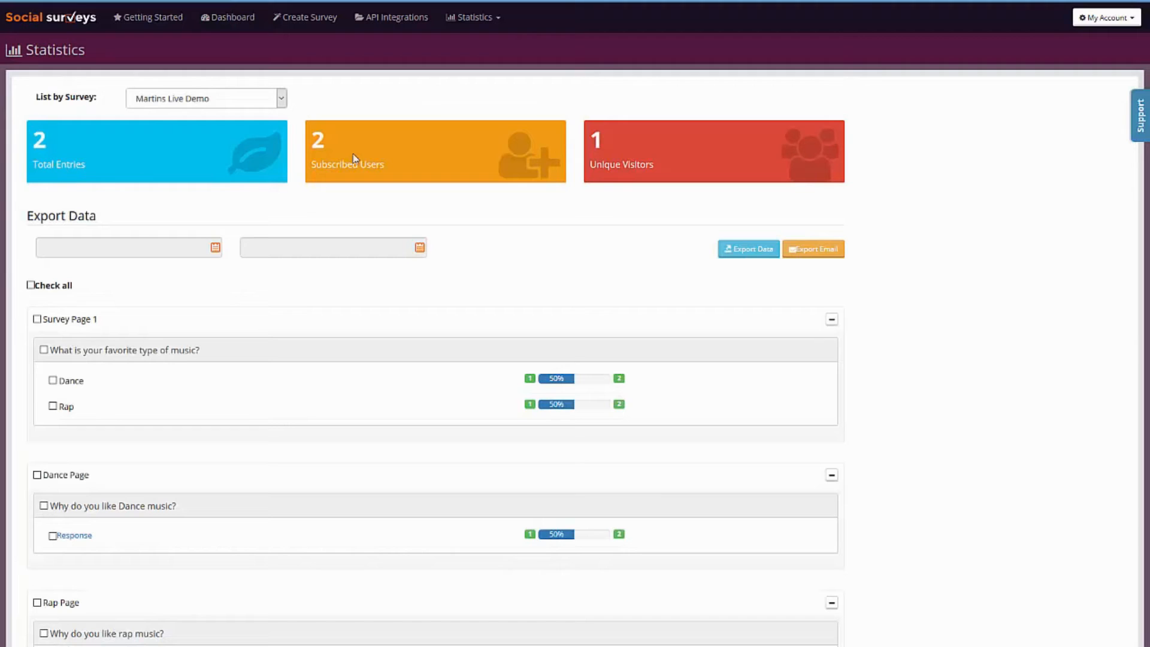
pyautogui.scroll(-1, 602, 186)
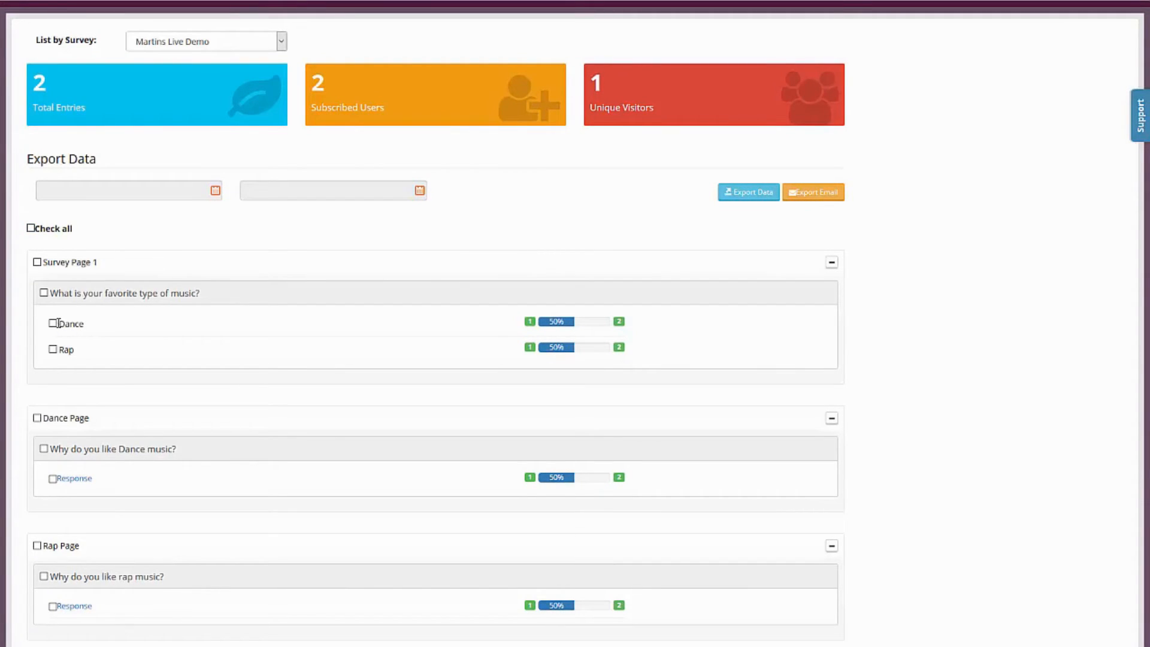
pyautogui.scroll(-1, 312, 311)
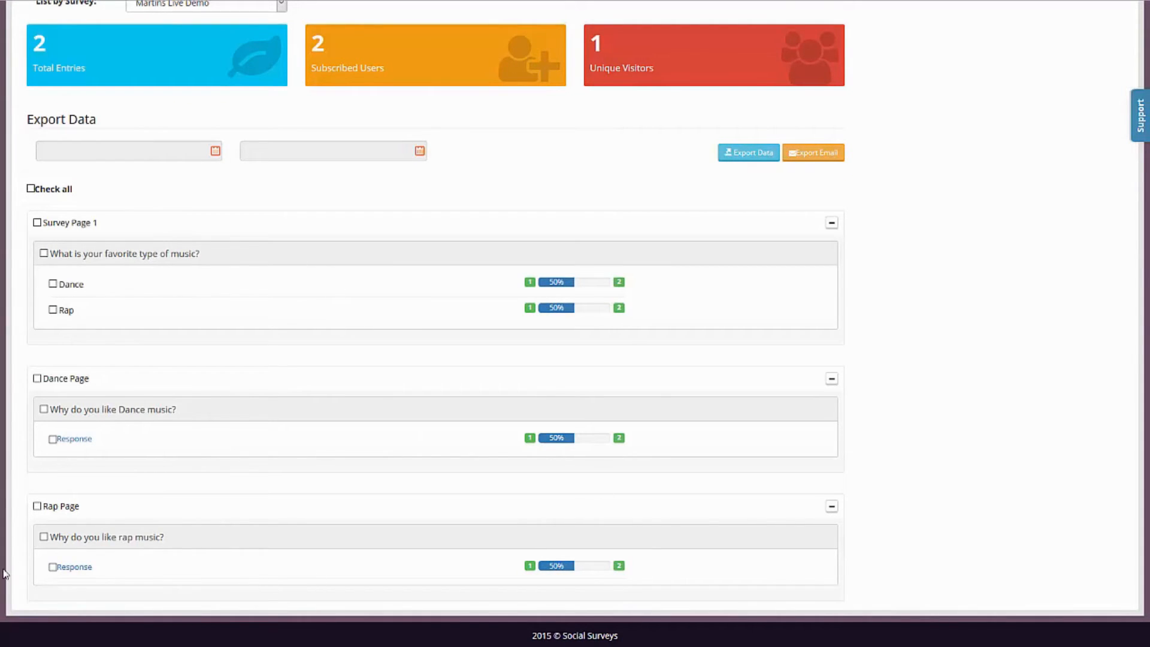
# Play back the voice response to the rap music question, and close the responses and the statistics page.
pyautogui.click(77, 567)
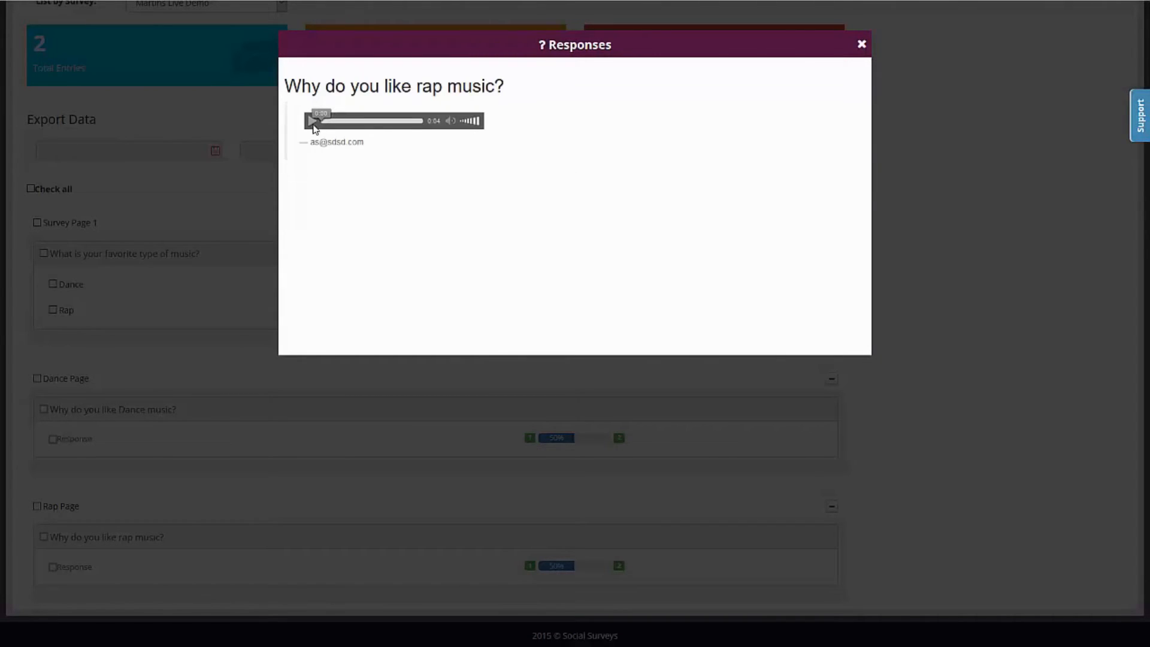
pyautogui.click(311, 122)
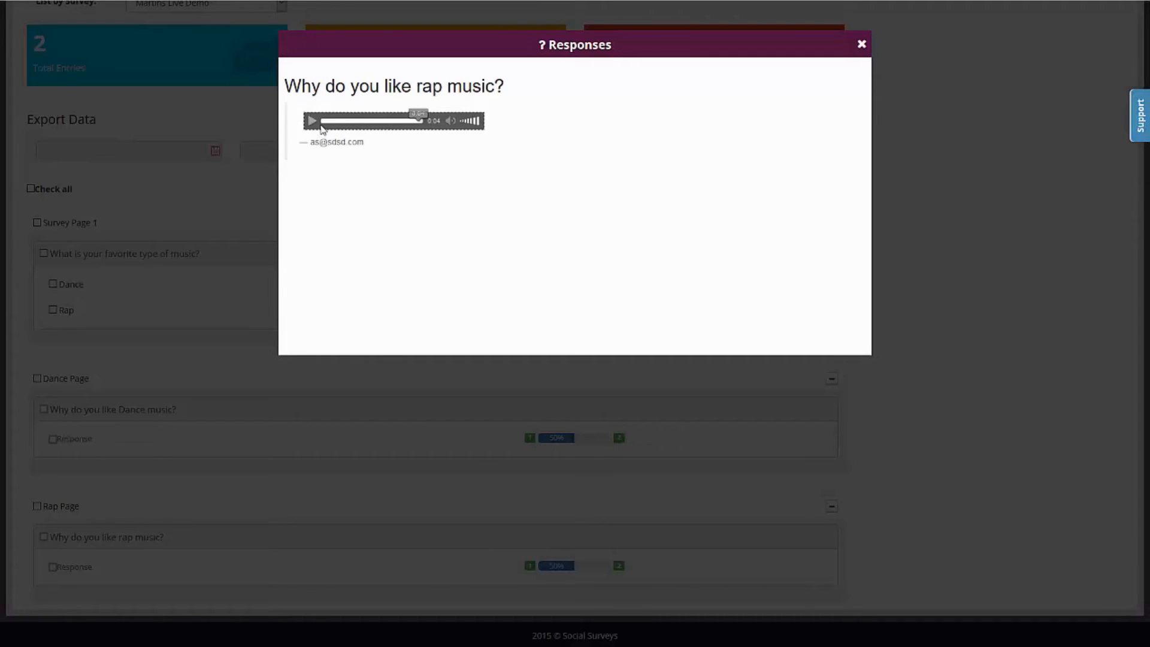
pyautogui.moveTo(365, 144); pyautogui.dragTo(318, 143)
pyautogui.click(318, 142)
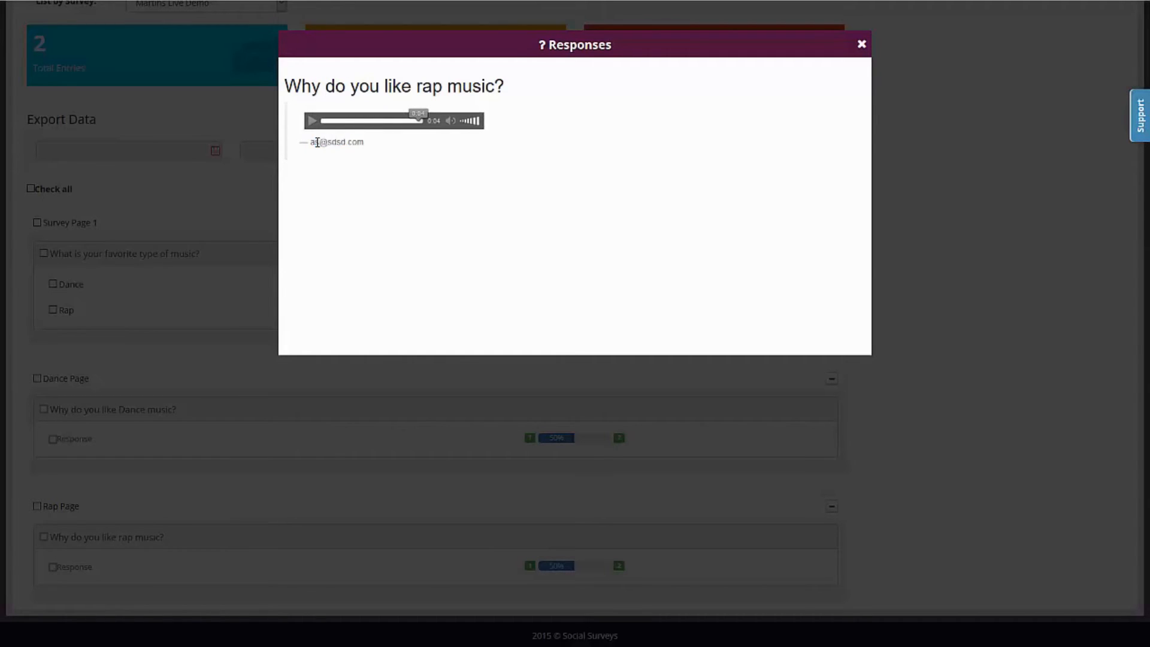
pyautogui.click(862, 45)
pyautogui.scroll(2, 893, 240)
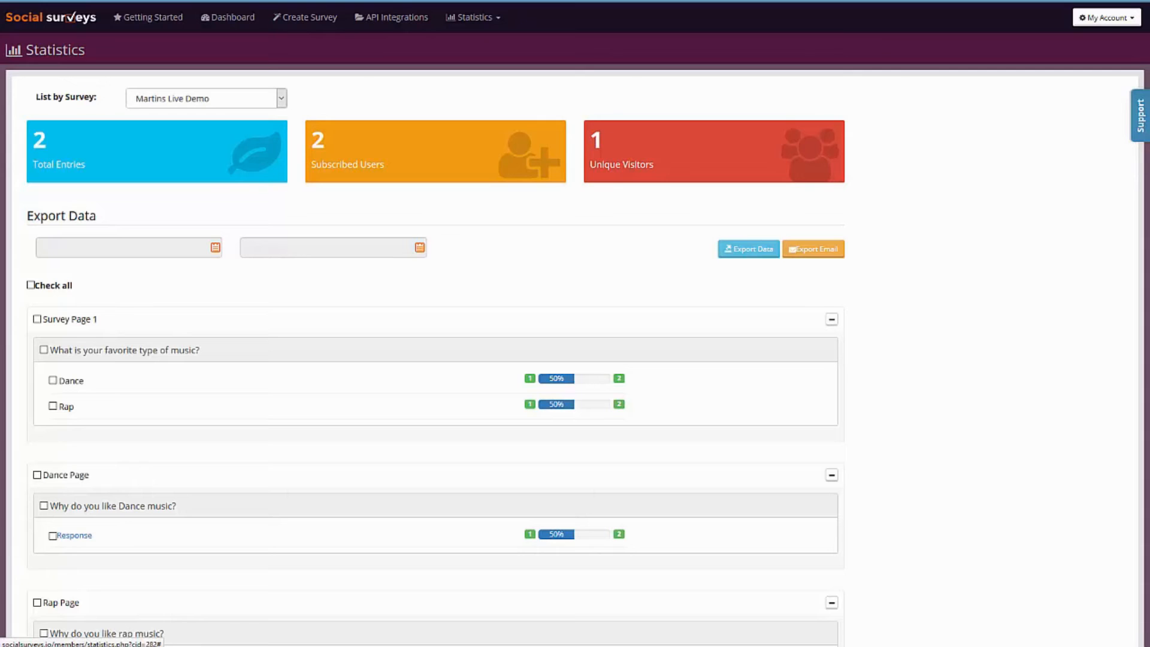
pyautogui.hotkey('ctrl', 'w')
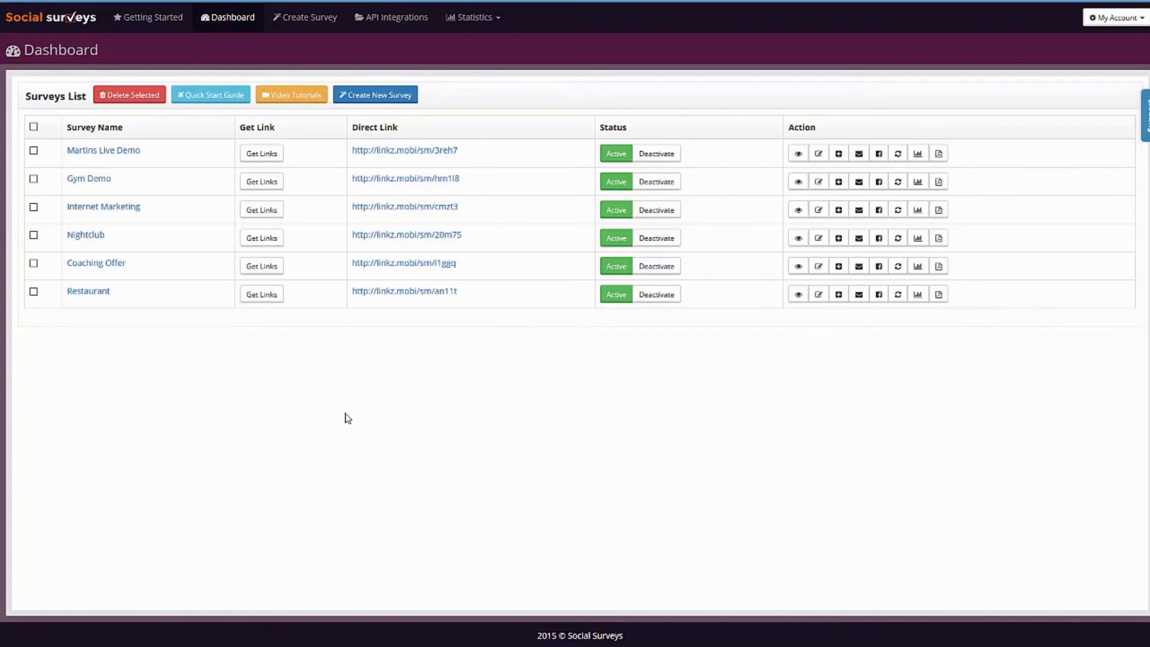
# Open the Gym Demo survey, preview it and proceed from its welcome page to the workouts.
pyautogui.click(102, 179)
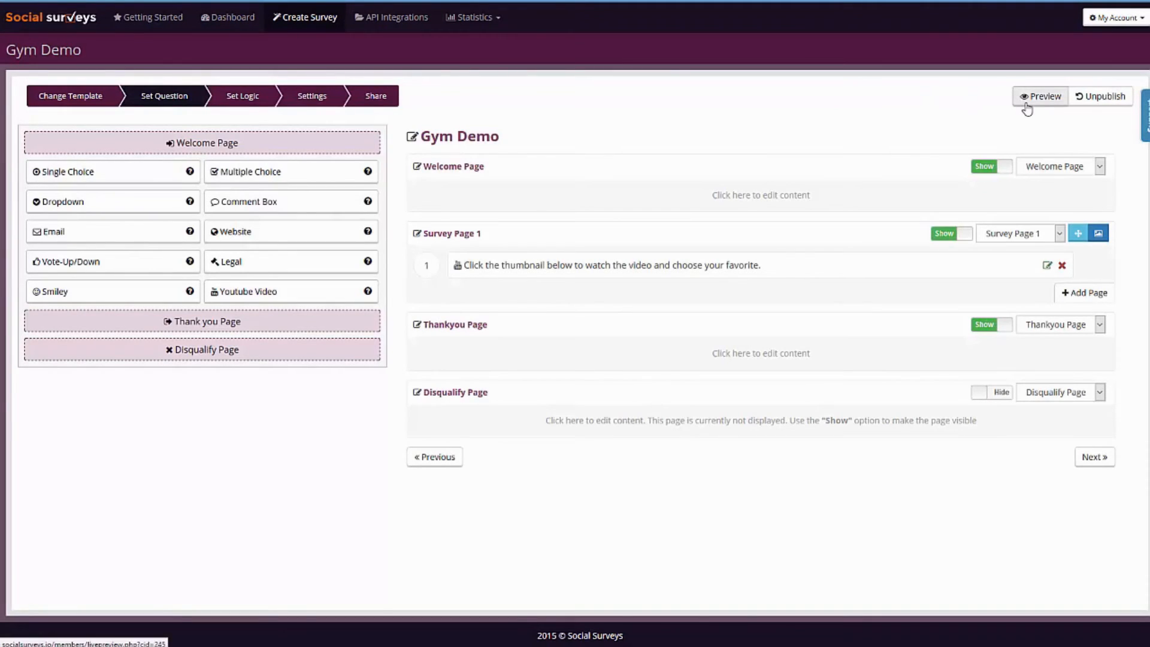
pyautogui.click(1027, 103)
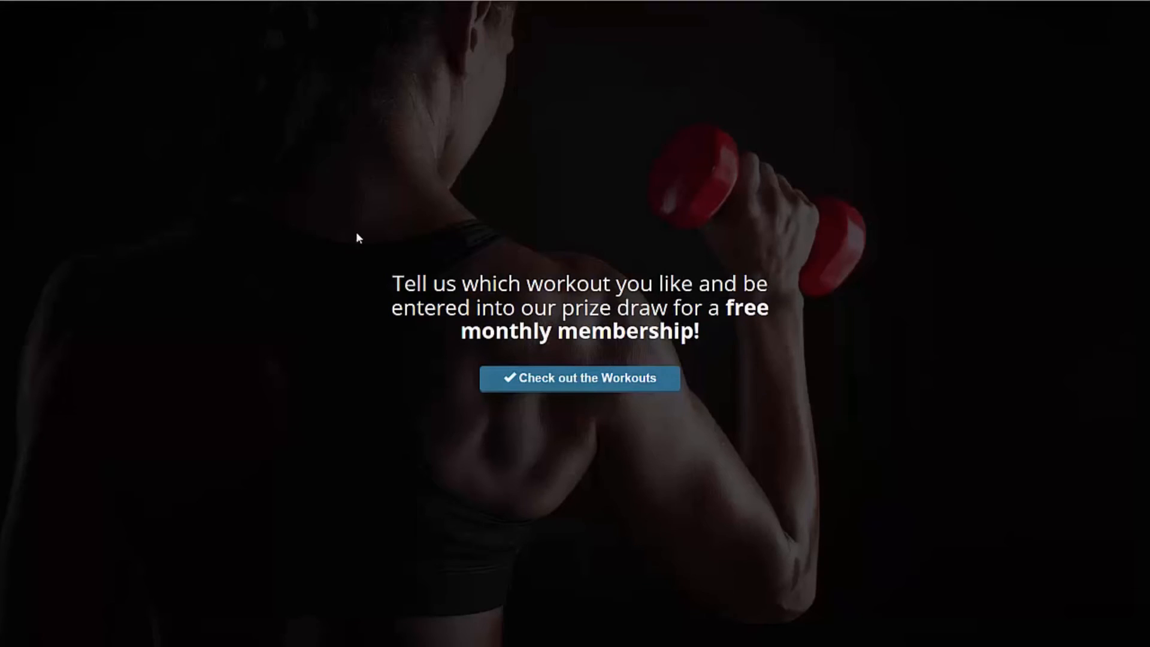
pyautogui.click(599, 387)
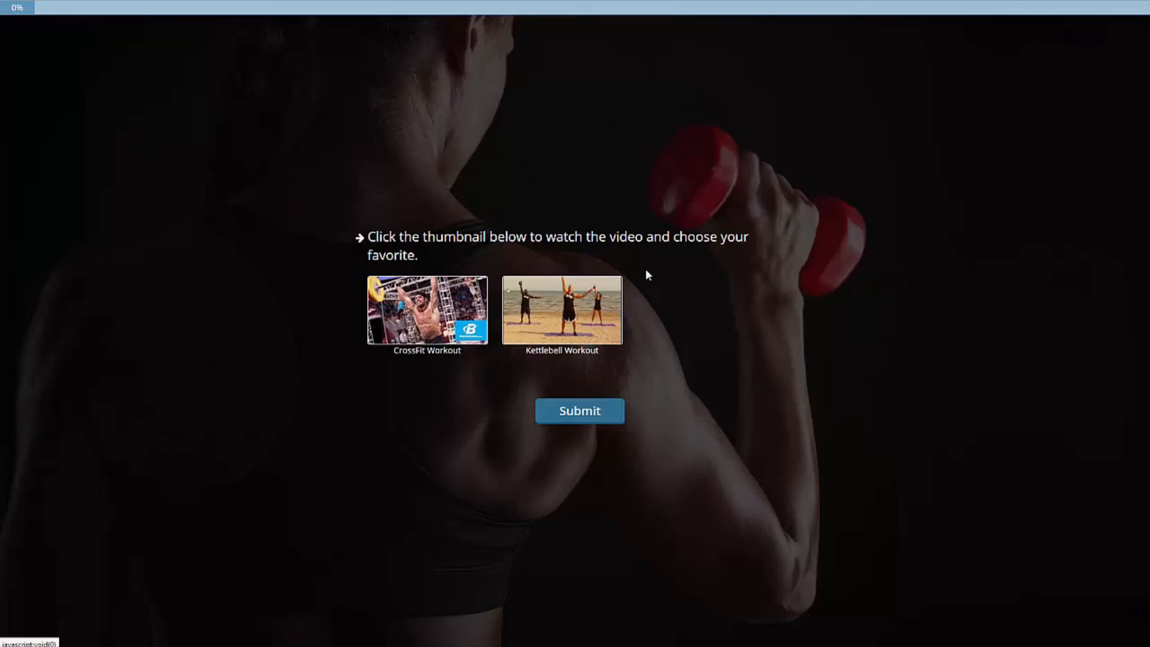
# Play the CrossFit Workout video in the survey preview and close it.
pyautogui.click(429, 305)
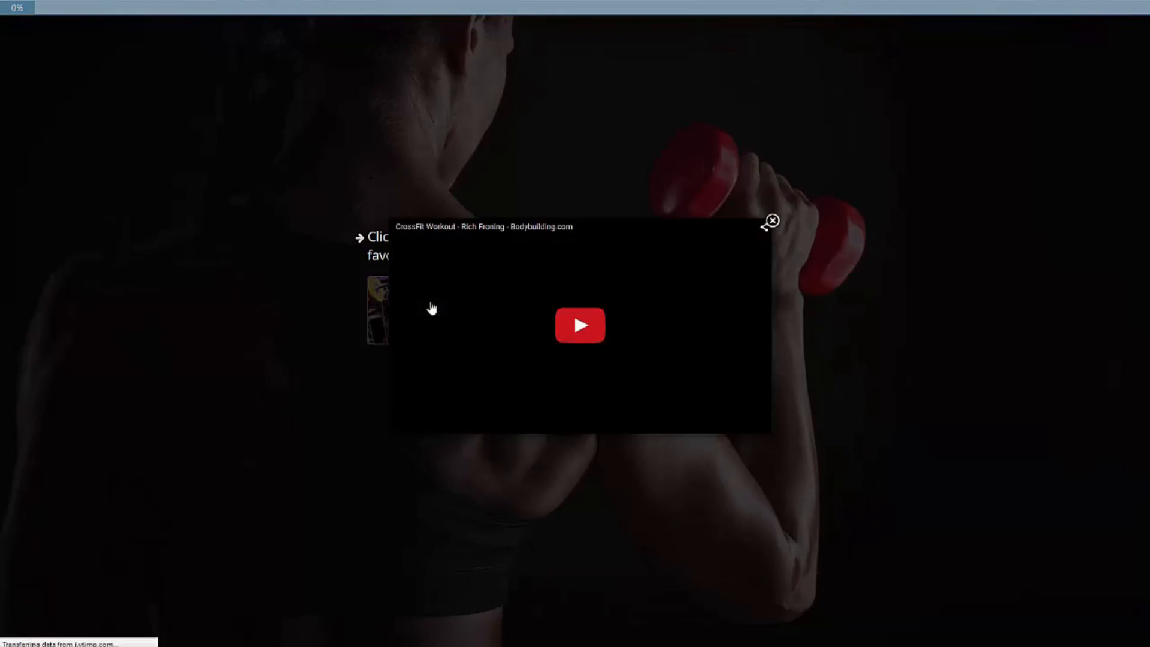
pyautogui.click(600, 324)
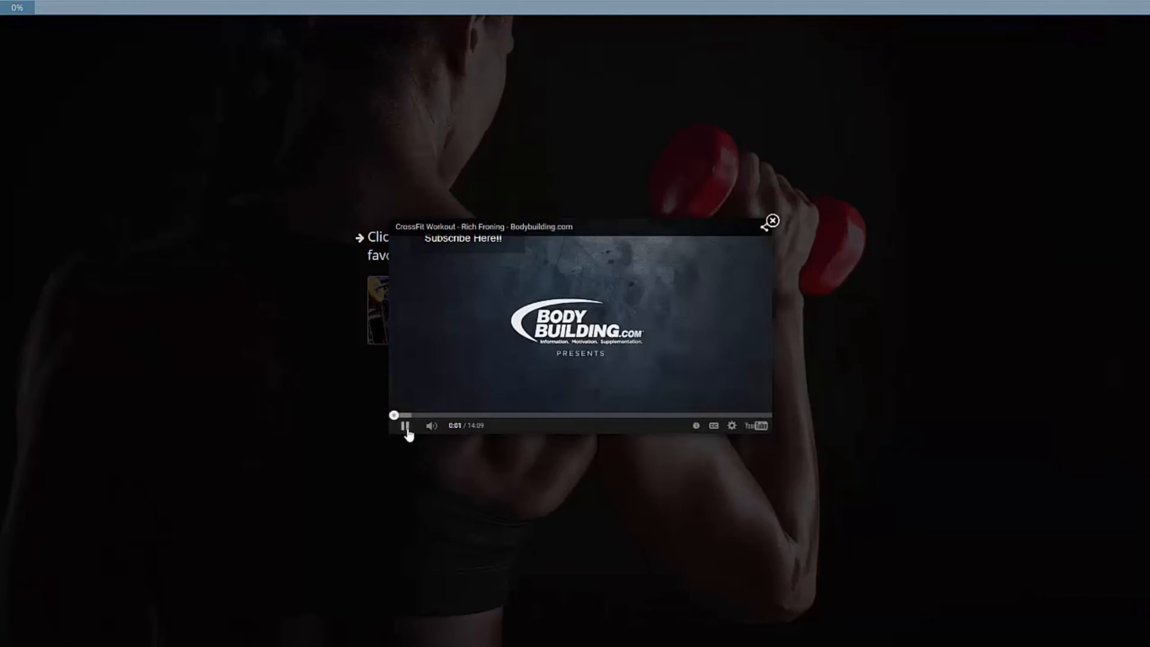
pyautogui.click(773, 221)
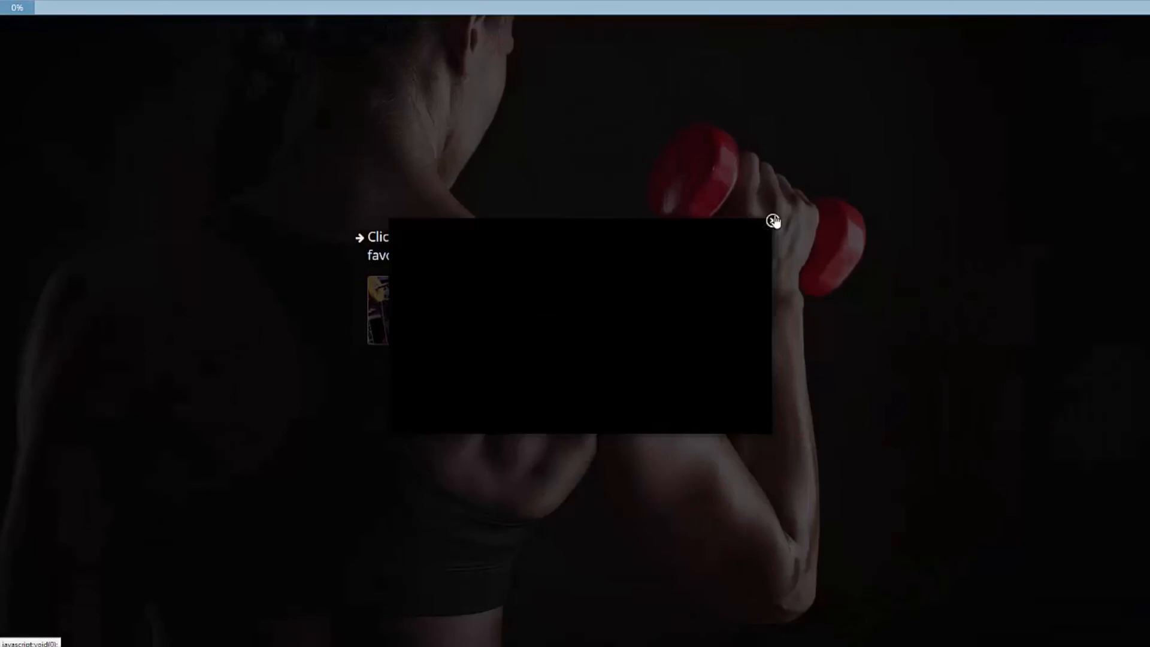
# Choose Kettlebell Workout as the favorite video, close its player and submit the answer.
pyautogui.click(572, 318)
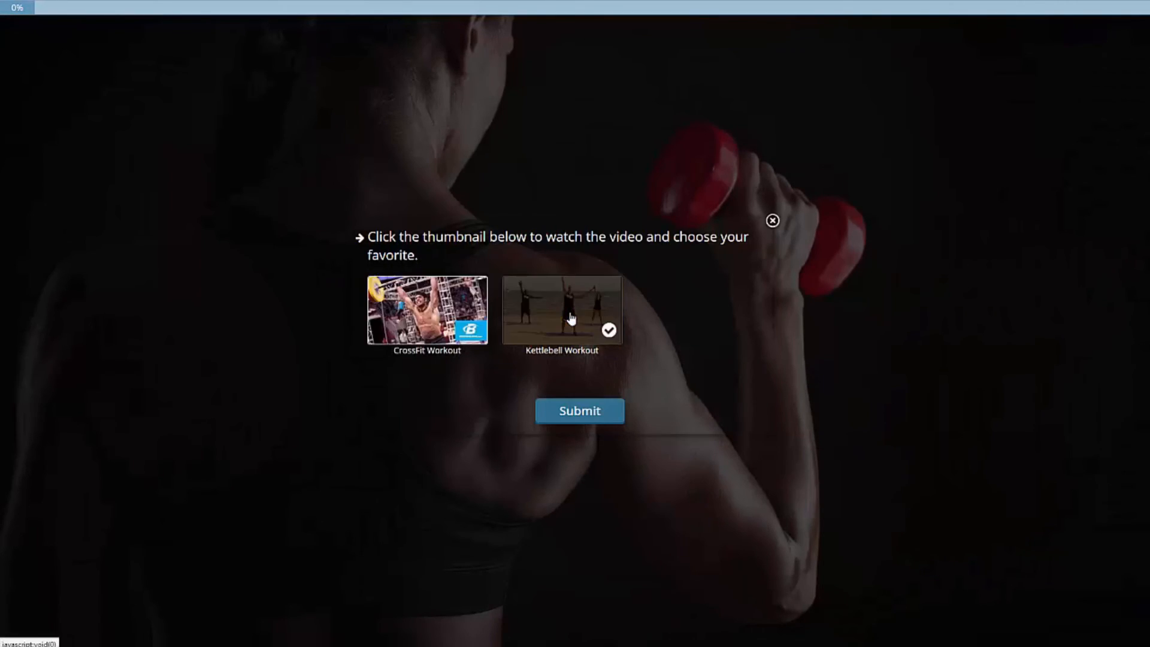
pyautogui.click(573, 317)
pyautogui.click(771, 222)
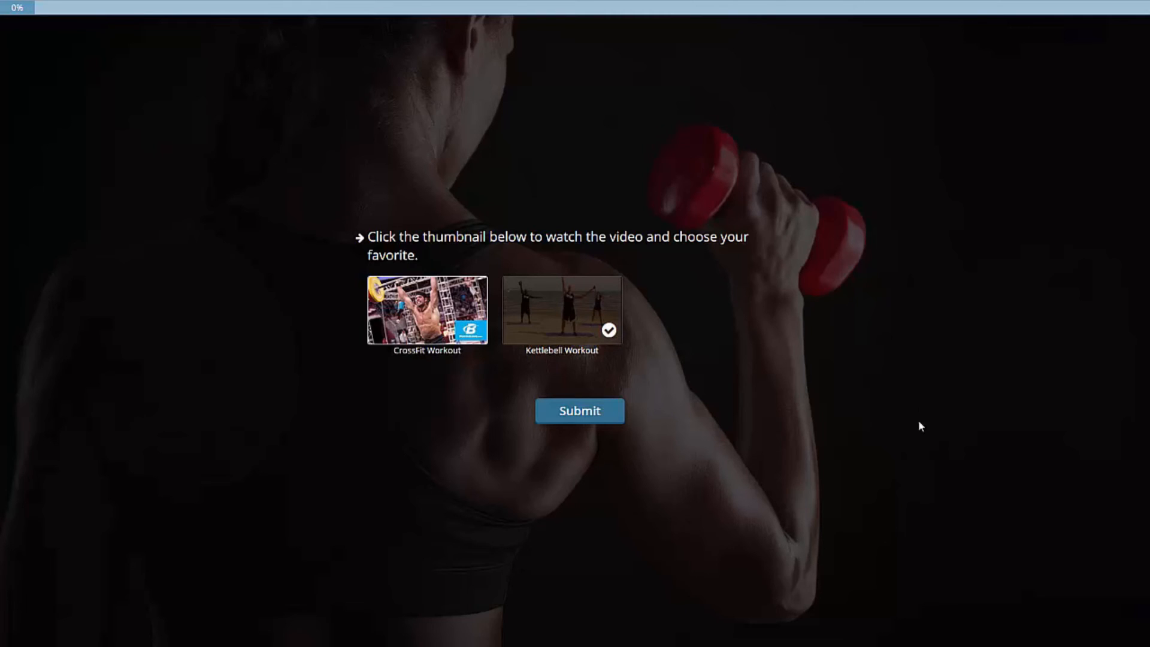
pyautogui.click(560, 418)
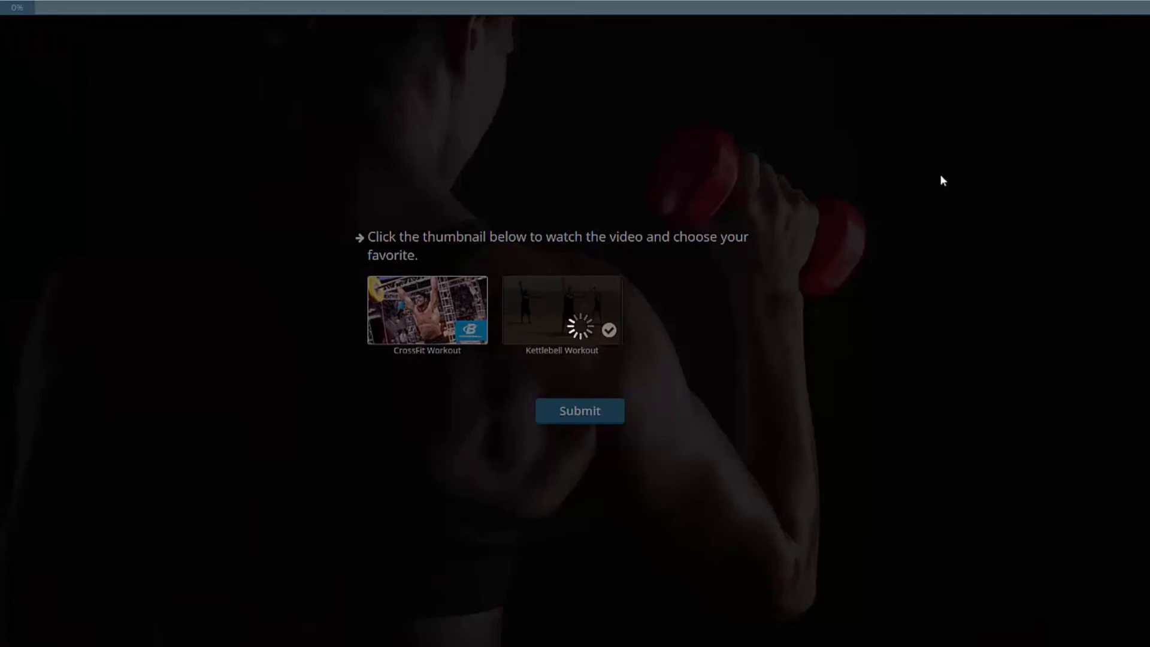